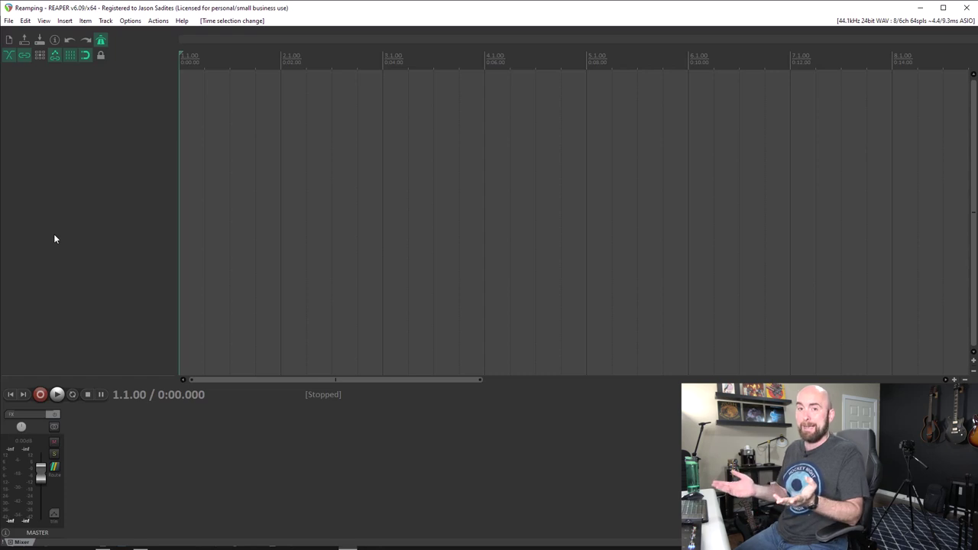
# Add a new track to the project and arm it for recording.
pyautogui.hotkey('ctrl', 't')
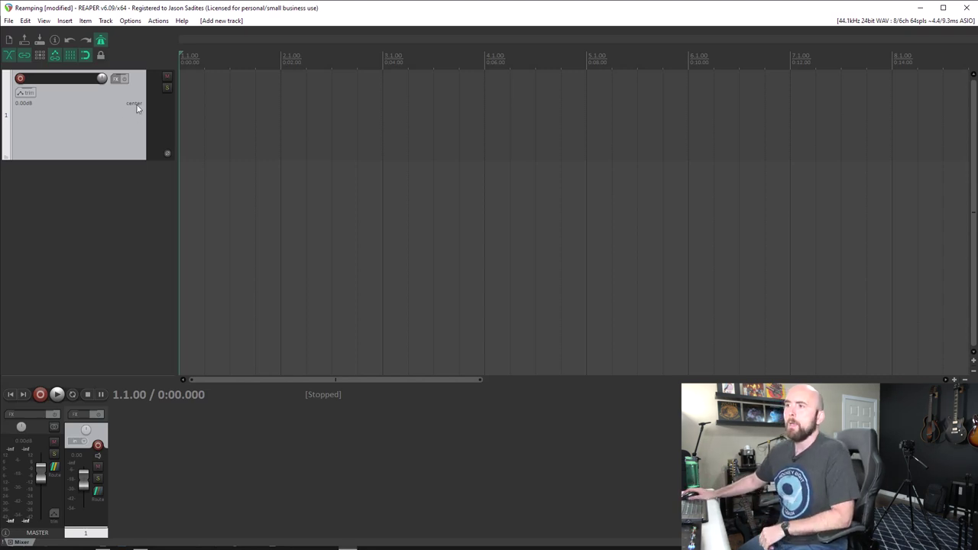
pyautogui.click(20, 78)
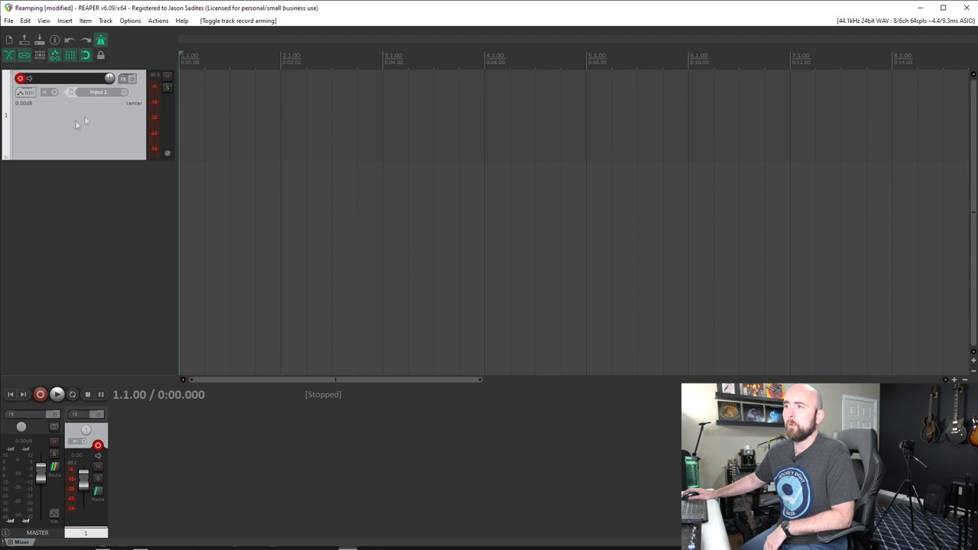
# Set the last enabled input of the ASIO Helix device to Input 8 in the audio device preferences.
pyautogui.click(106, 21)
pyautogui.moveTo(131, 22)
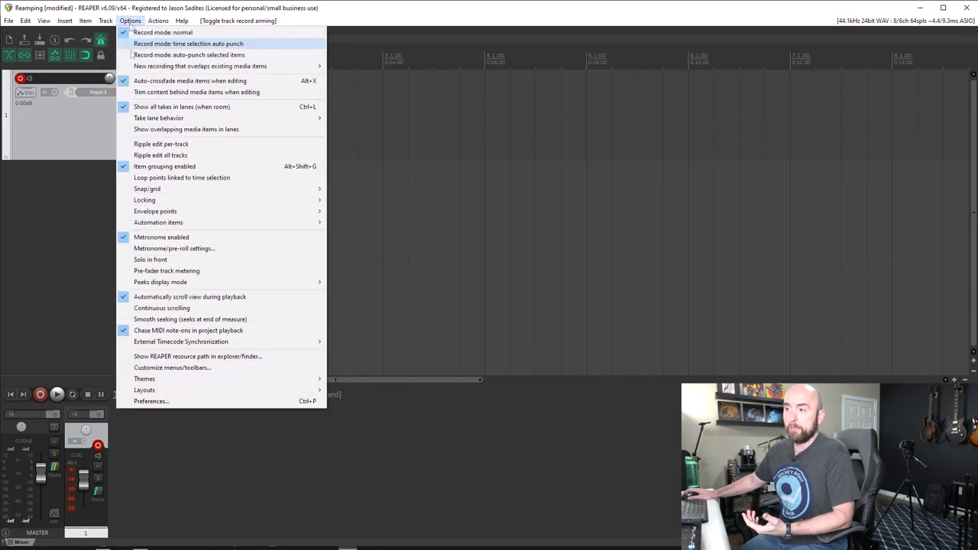
pyautogui.click(153, 401)
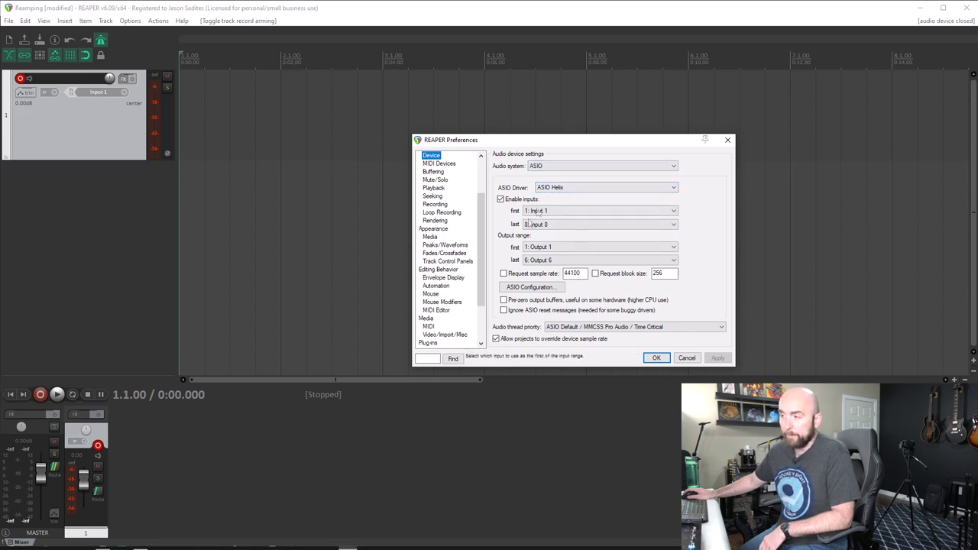
pyautogui.click(672, 225)
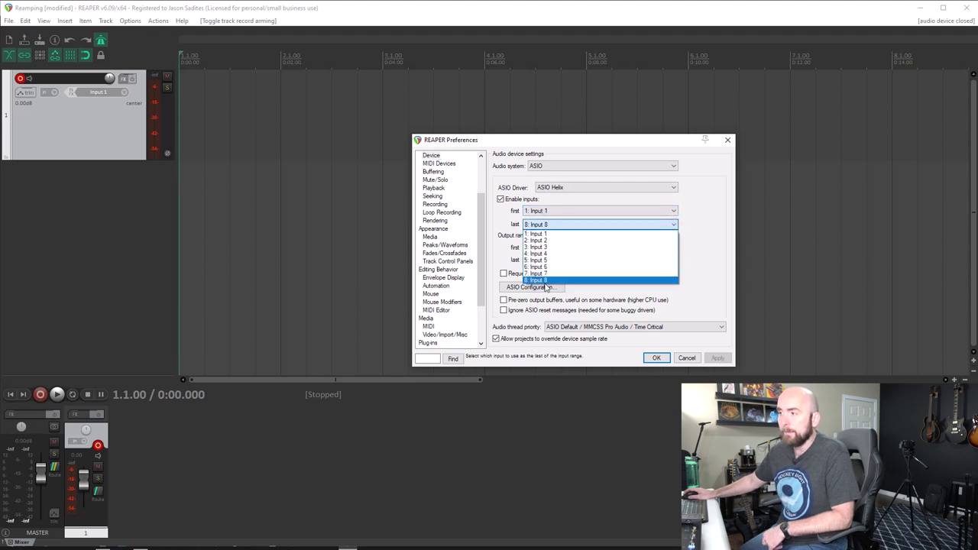
pyautogui.click(539, 280)
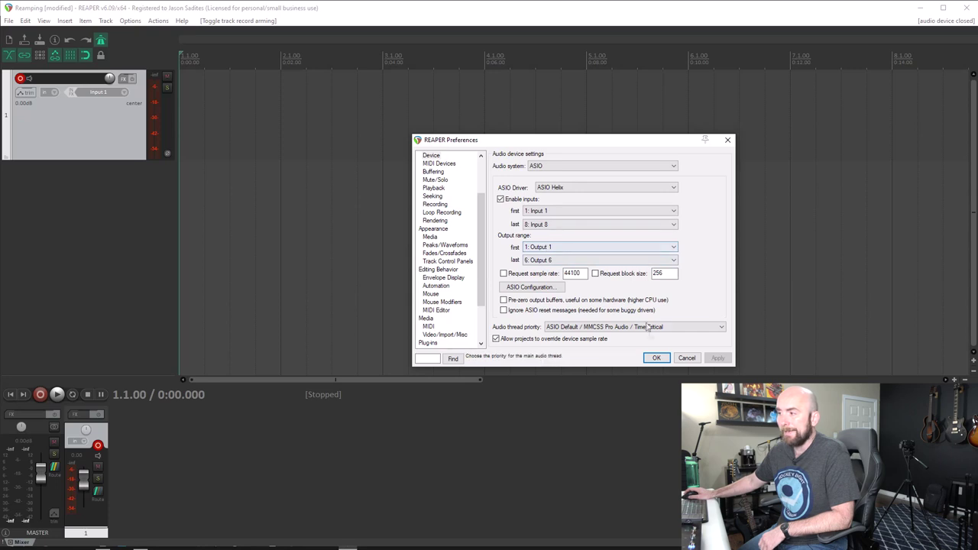
pyautogui.click(656, 358)
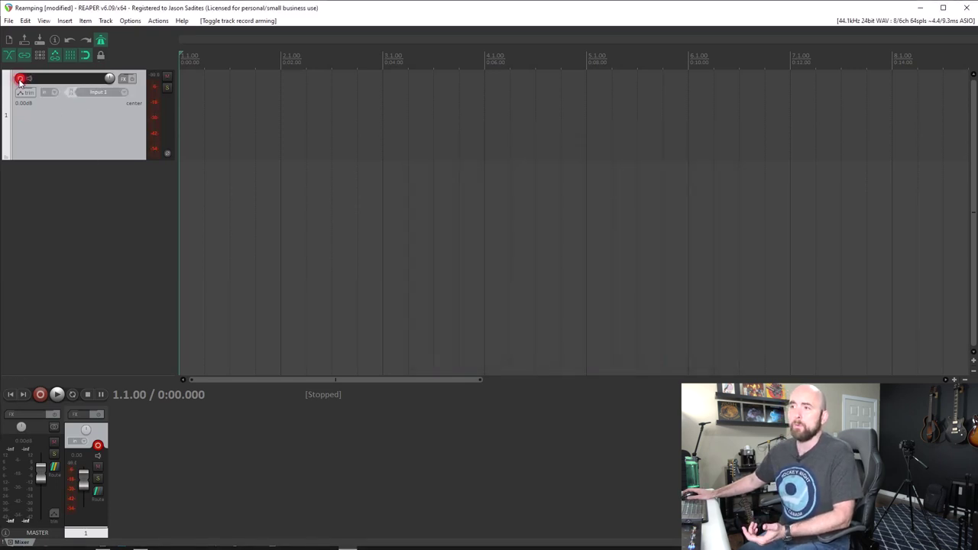
# Set the armed track's recording input to mono Input 7.
pyautogui.click(124, 91)
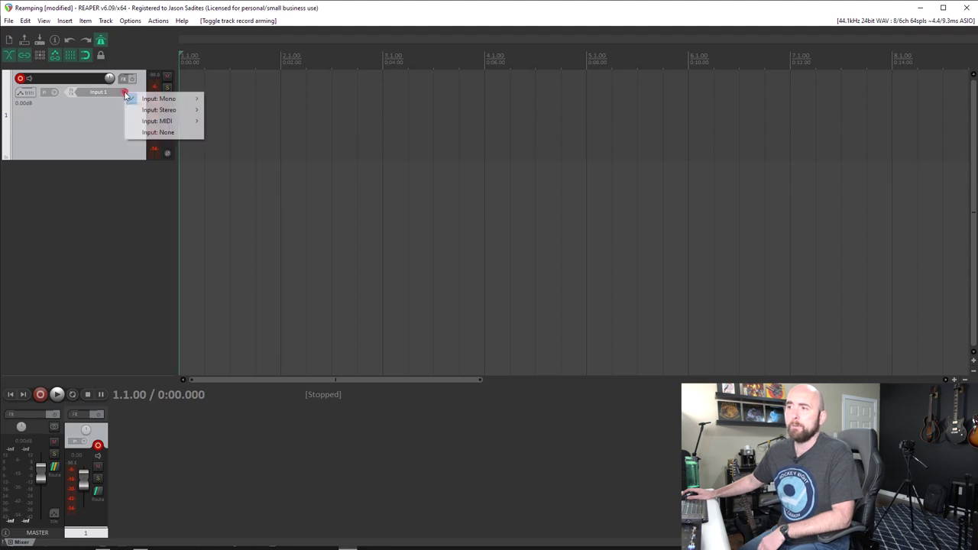
pyautogui.moveTo(158, 100)
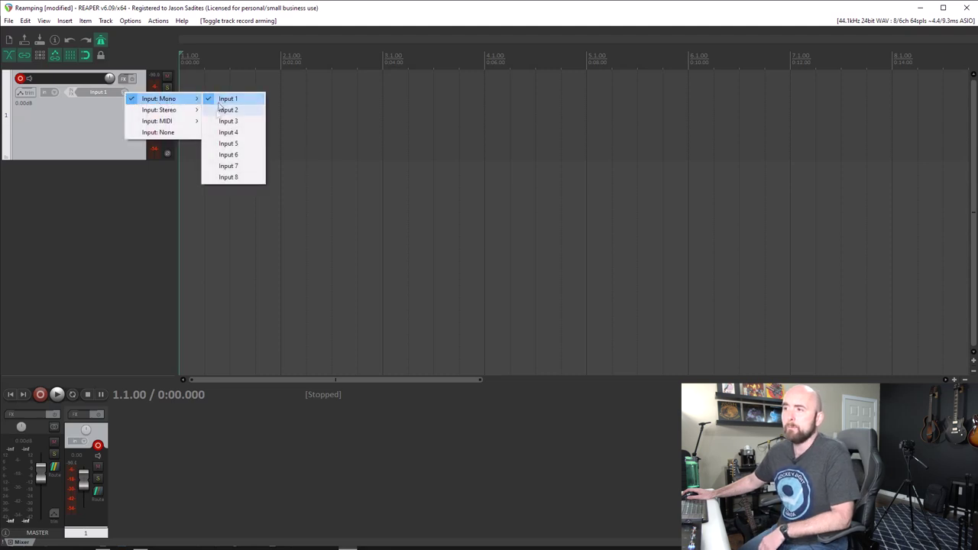
pyautogui.click(223, 166)
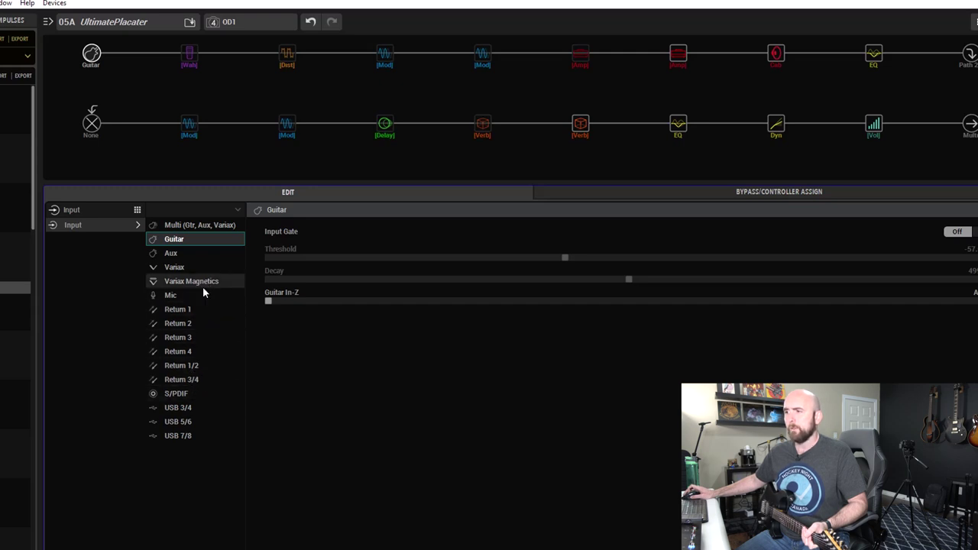
# In the Helix editor, switch the second path's output to USB 1/2, restore Multi Output, and return to REAPER.
pyautogui.click(962, 125)
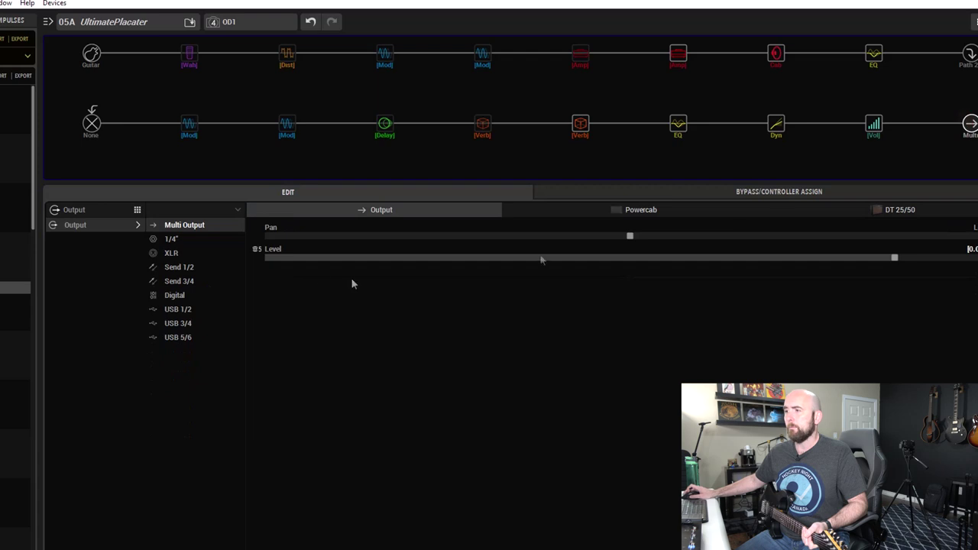
pyautogui.click(208, 307)
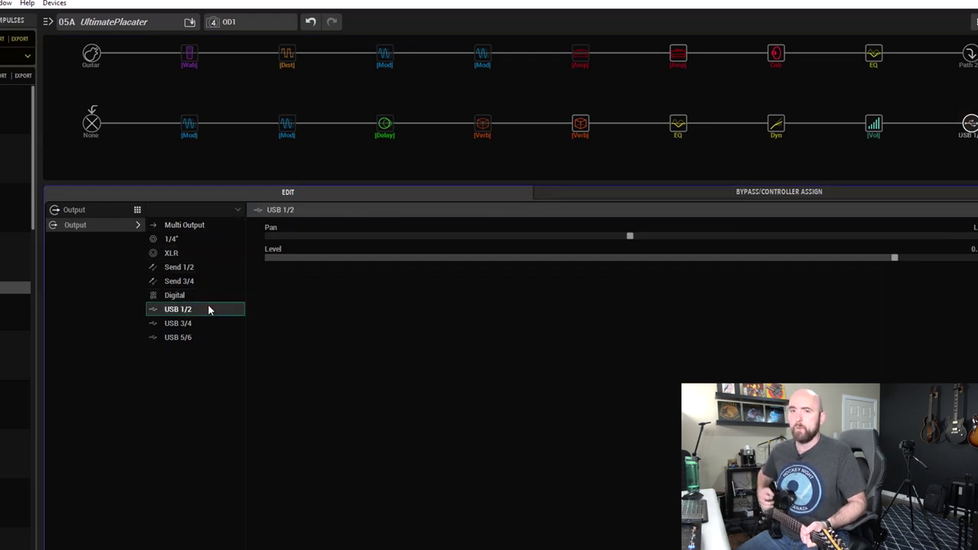
pyautogui.click(190, 229)
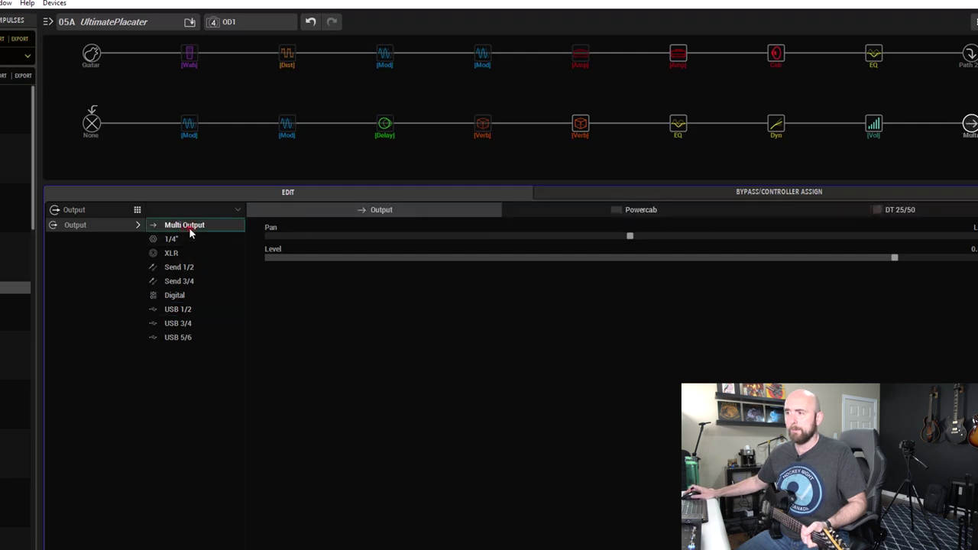
pyautogui.click(944, 5)
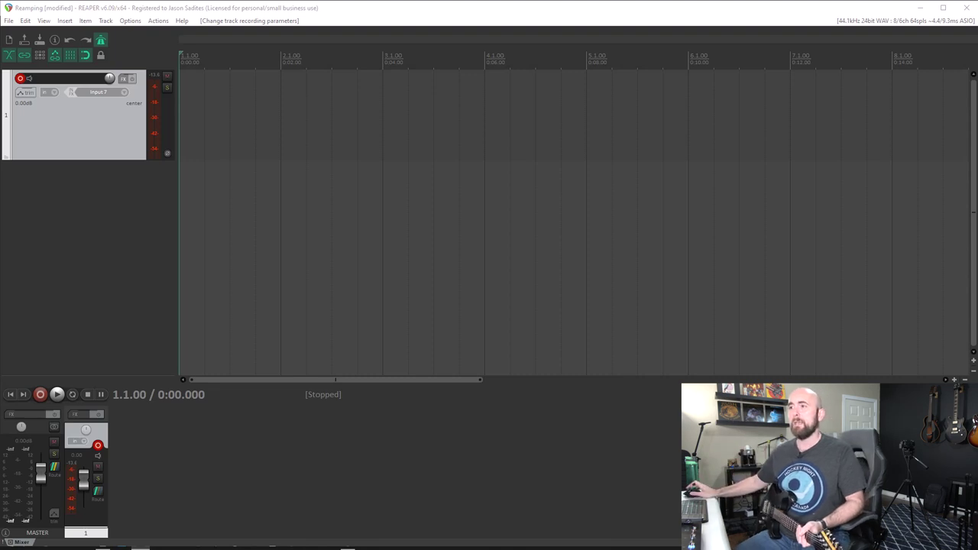
# Set the track's recording input to the stereo pair Input 1 and Input 2.
pyautogui.click(125, 91)
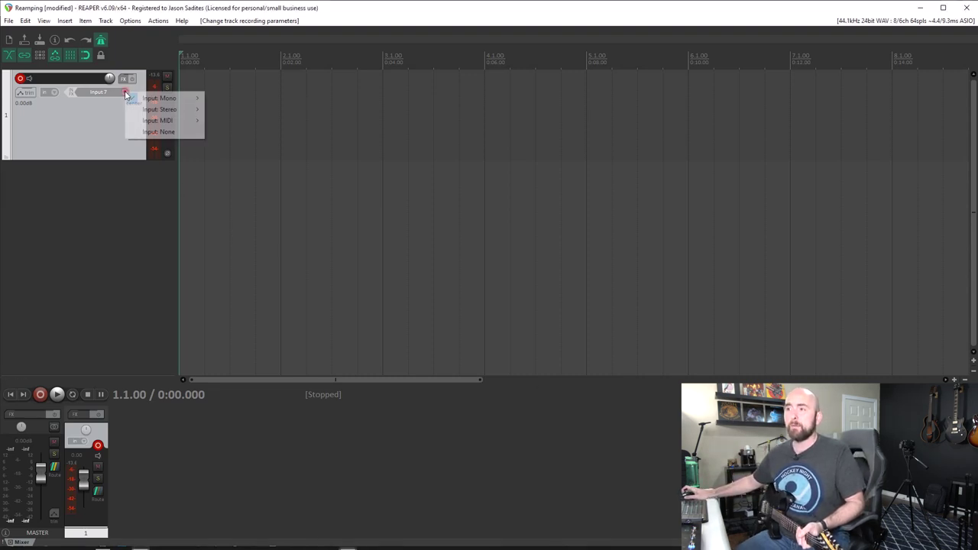
pyautogui.moveTo(135, 112)
pyautogui.click(220, 107)
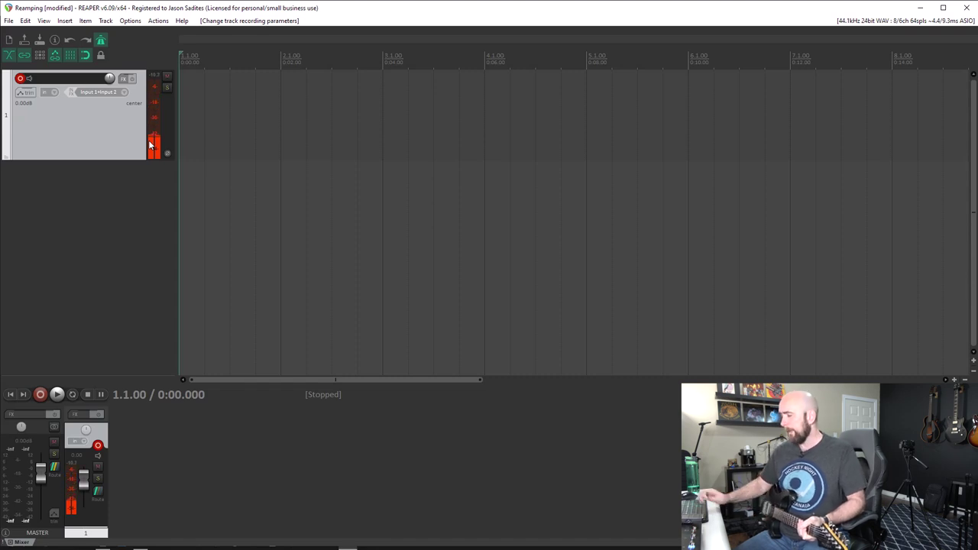
# Record a short stereo test take of the processed guitar on the track and play it back.
pyautogui.click(122, 257)
pyautogui.hotkey('ctrl', 'r')
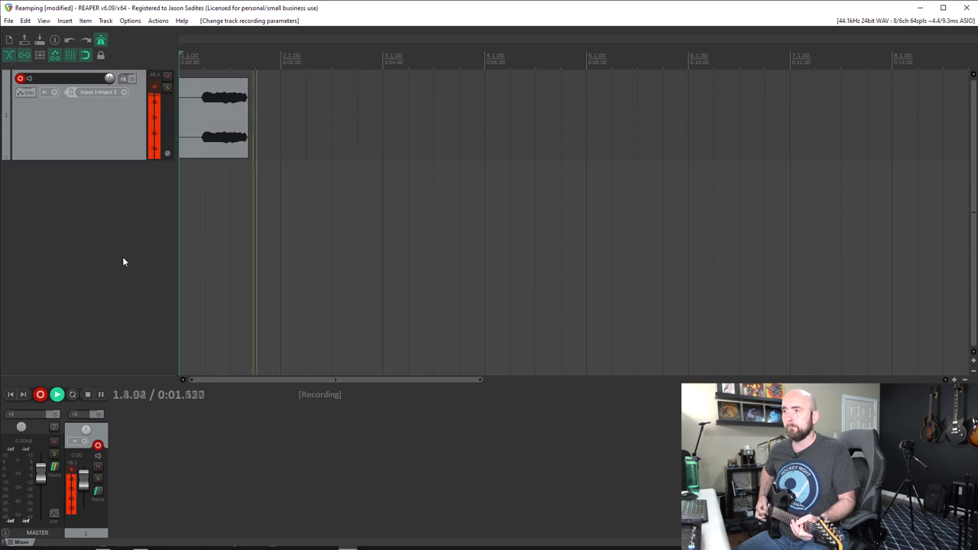
pyautogui.press('space')
pyautogui.press('space')
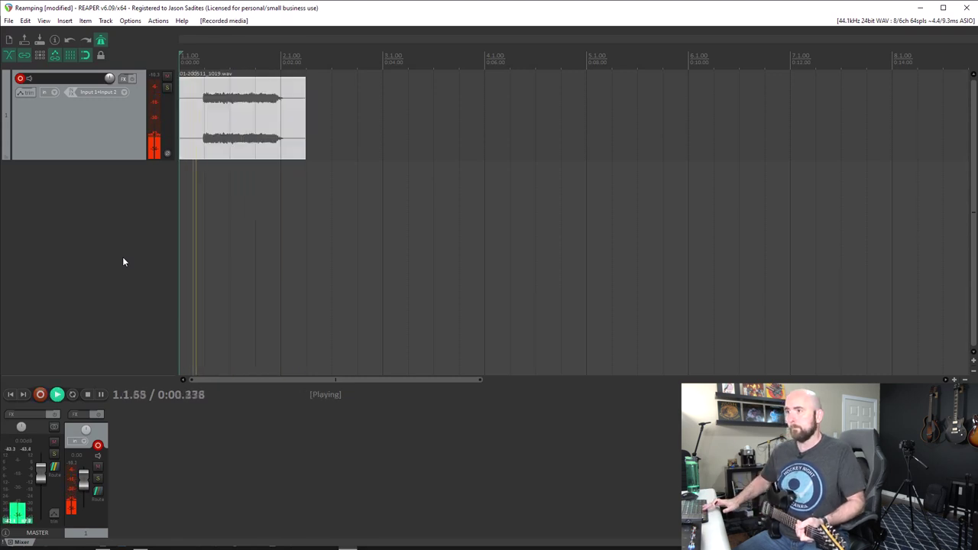
pyautogui.press('space')
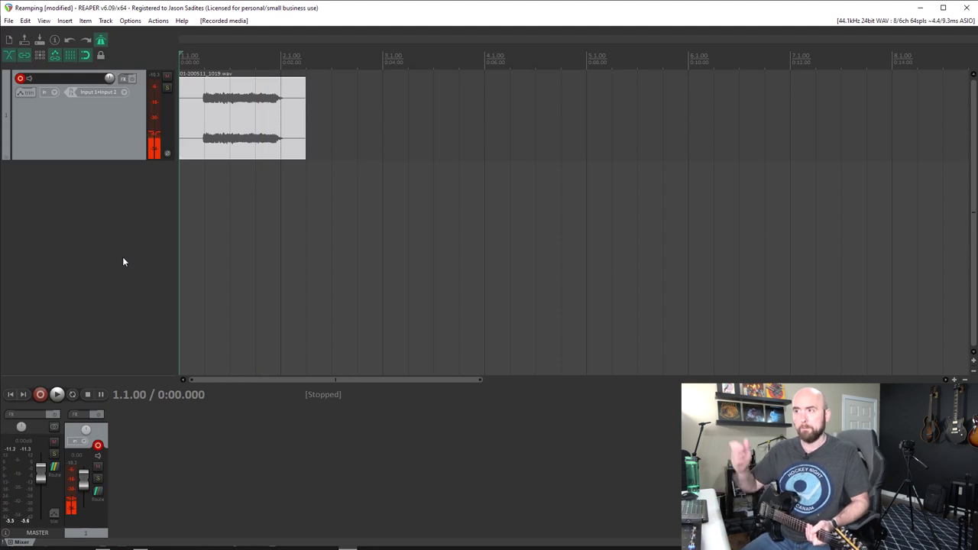
# Undo the test recording and set the track's input back to mono Input 7.
pyautogui.hotkey('ctrl', 'z')
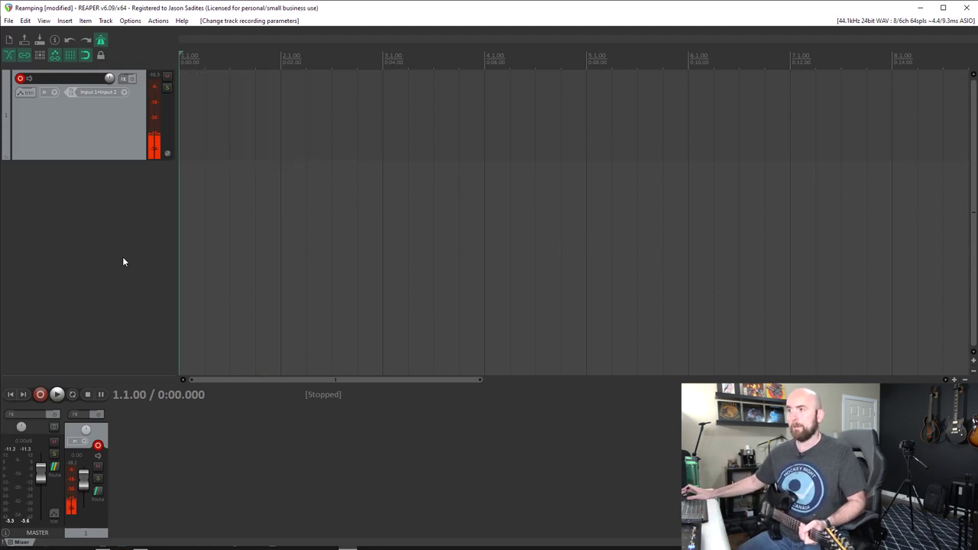
pyautogui.click(122, 92)
pyautogui.moveTo(156, 107)
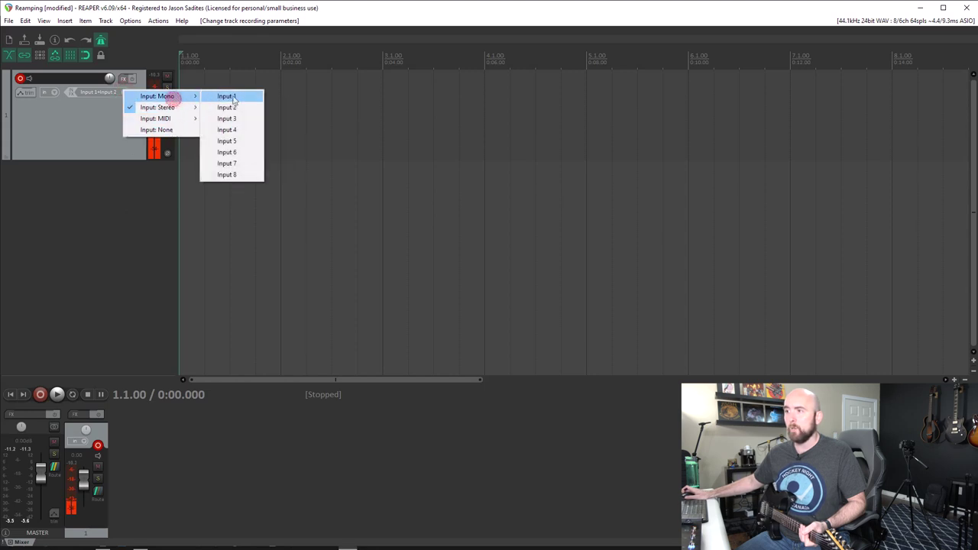
pyautogui.click(227, 163)
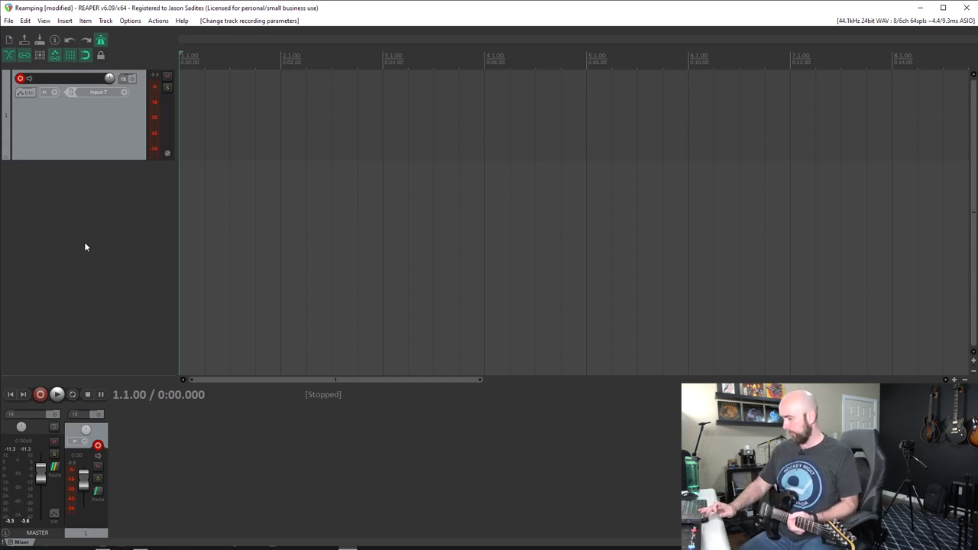
# Record a dry guitar take about 12 seconds long on the armed track and play it back.
pyautogui.hotkey('ctrl', 'r')
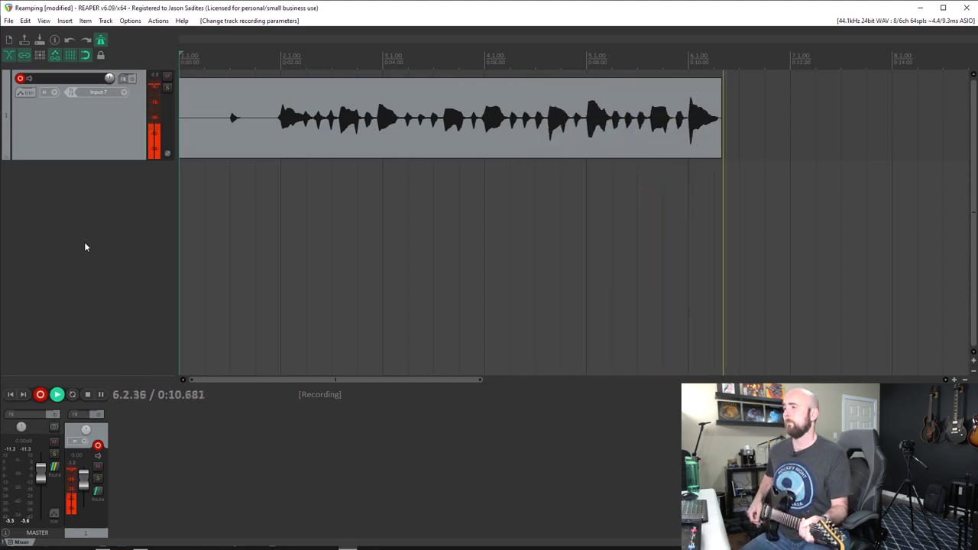
pyautogui.press('space')
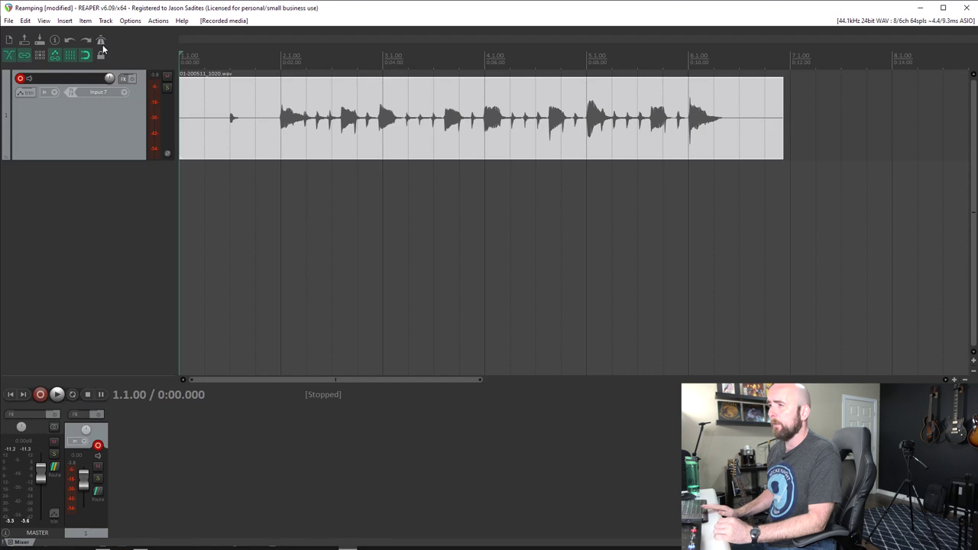
pyautogui.press('space')
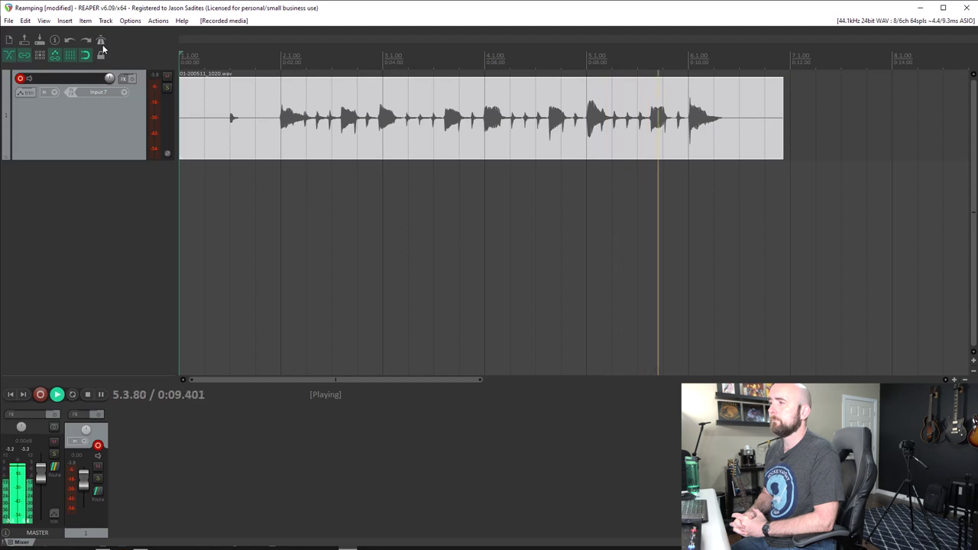
pyautogui.press('space')
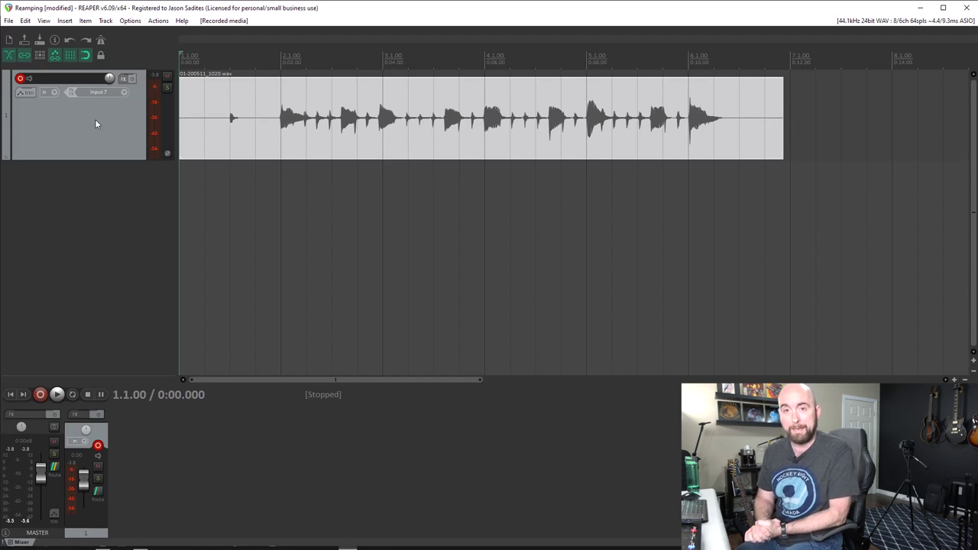
# Filter the plugins by "native" and add VST3: Helix Native (Line 6) to the effects chain of track 1.
pyautogui.click(124, 79)
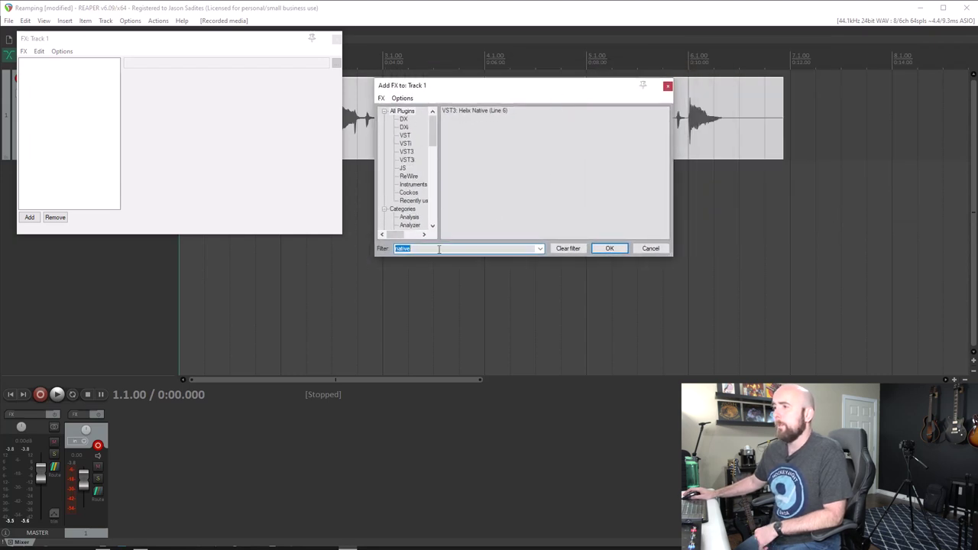
pyautogui.write('nativ')
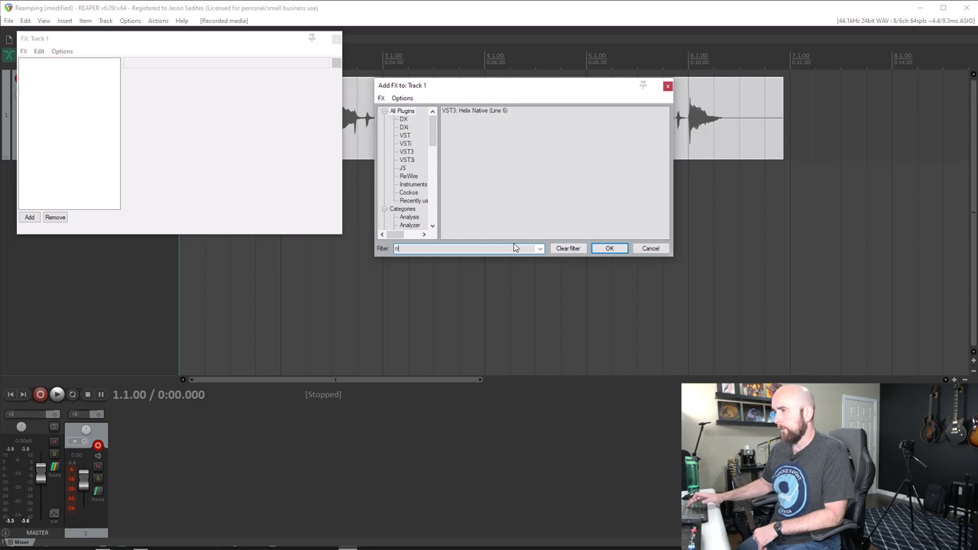
pyautogui.scroll(-10, 582, 179)
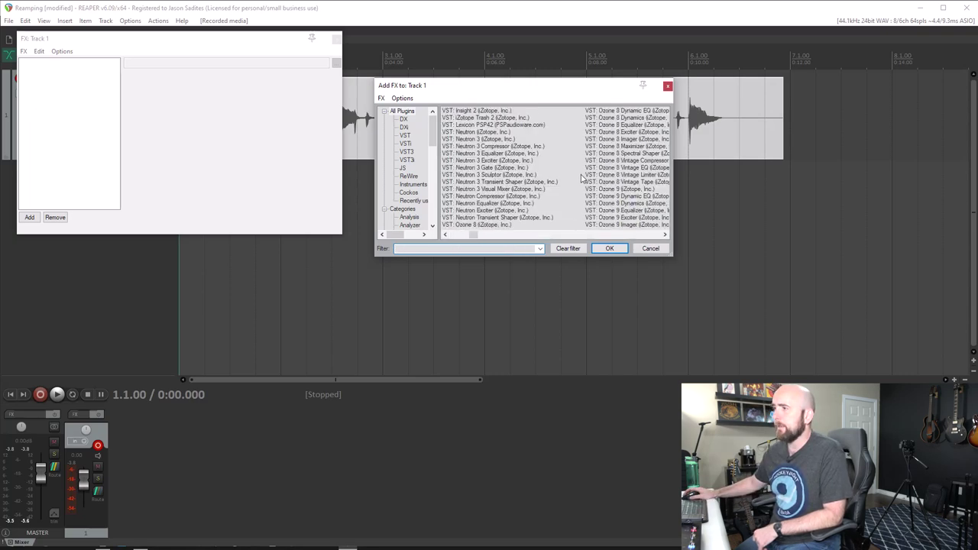
pyautogui.scroll(10, 582, 180)
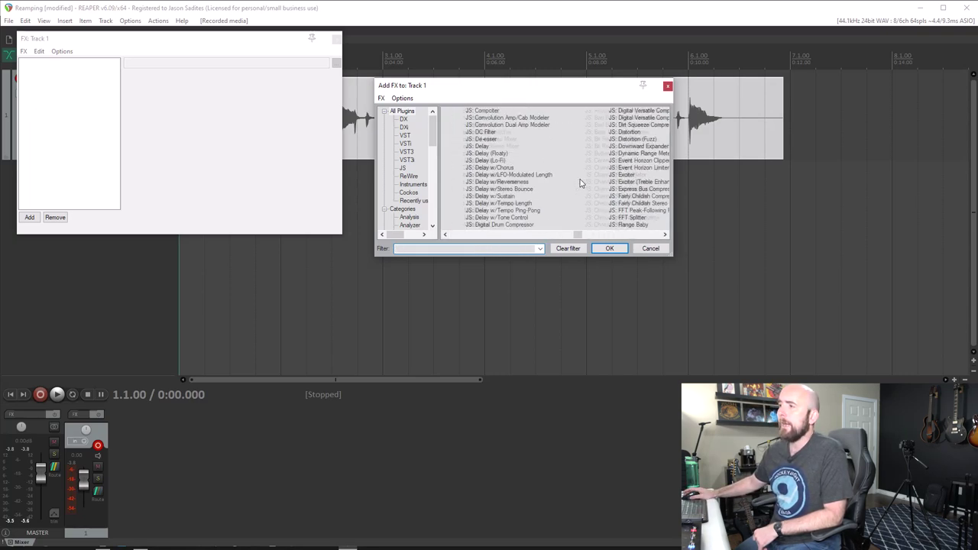
pyautogui.click(437, 249)
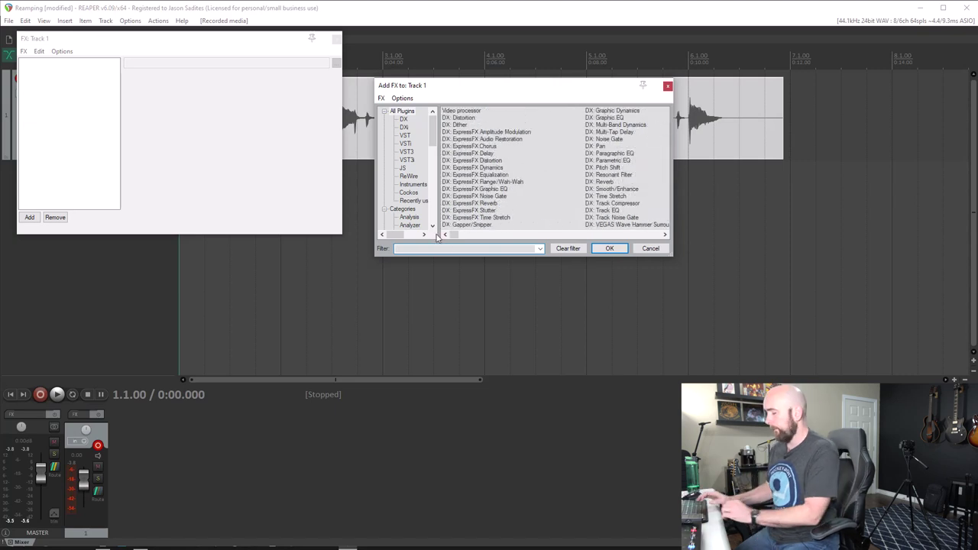
pyautogui.write('native')
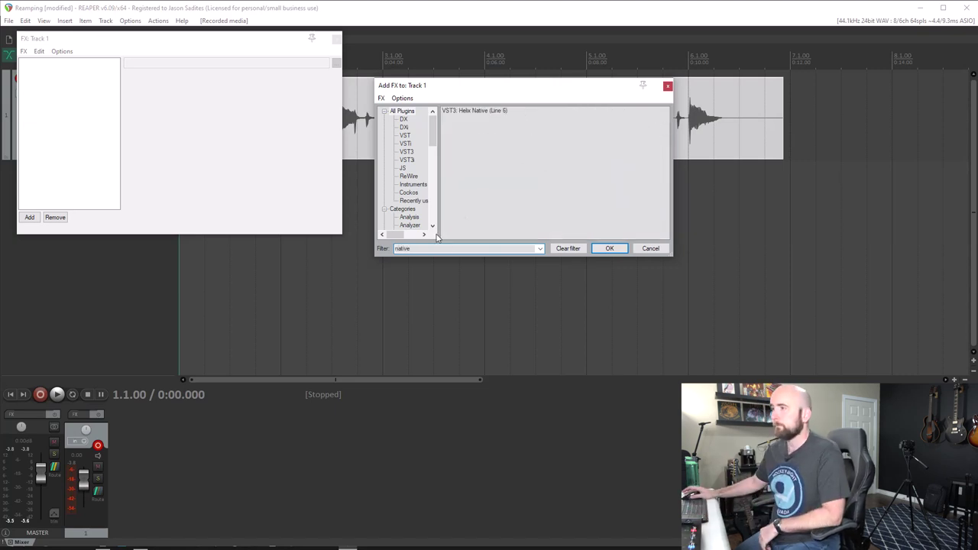
pyautogui.doubleClick(468, 113)
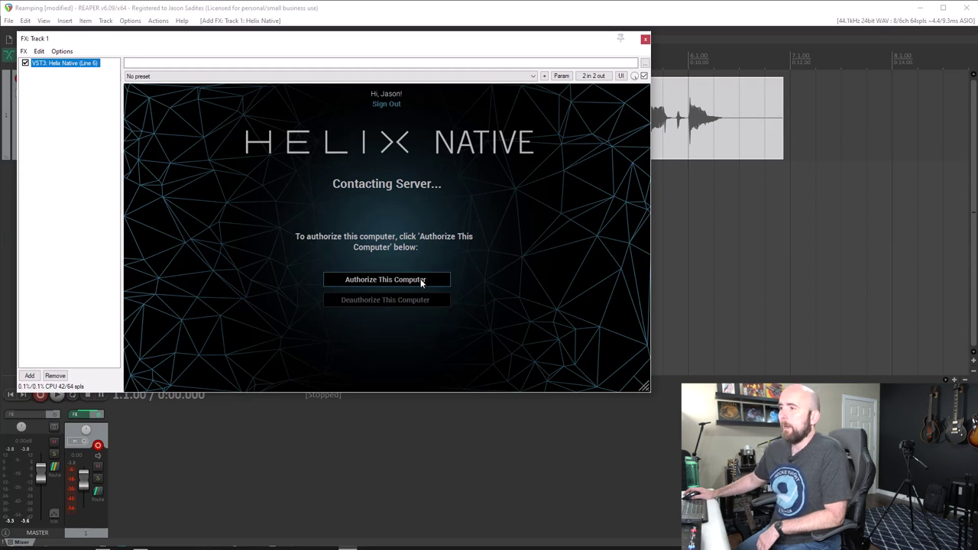
# Authorize this computer for Helix Native, view the preset's Host output block, and close the track's effects window.
pyautogui.click(421, 281)
pyautogui.click(405, 239)
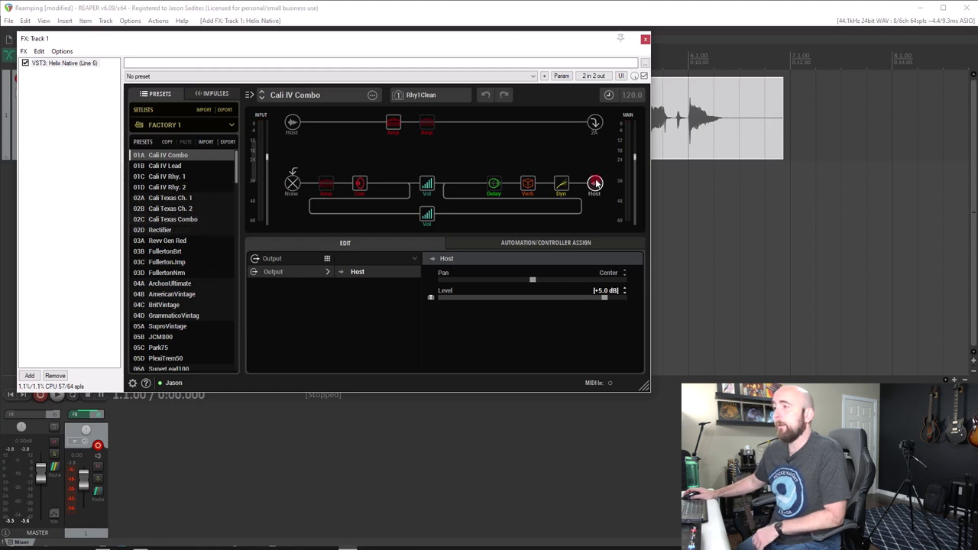
pyautogui.click(645, 39)
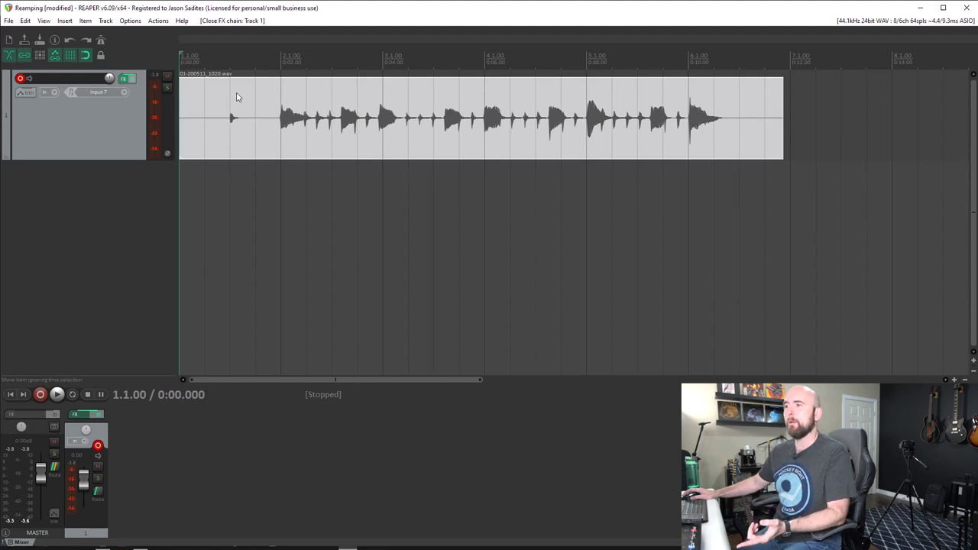
# Audition the take through Helix Native, switch the Cali IV Combo preset to the Rhy2OD snapshot, and play the take again.
pyautogui.press('space')
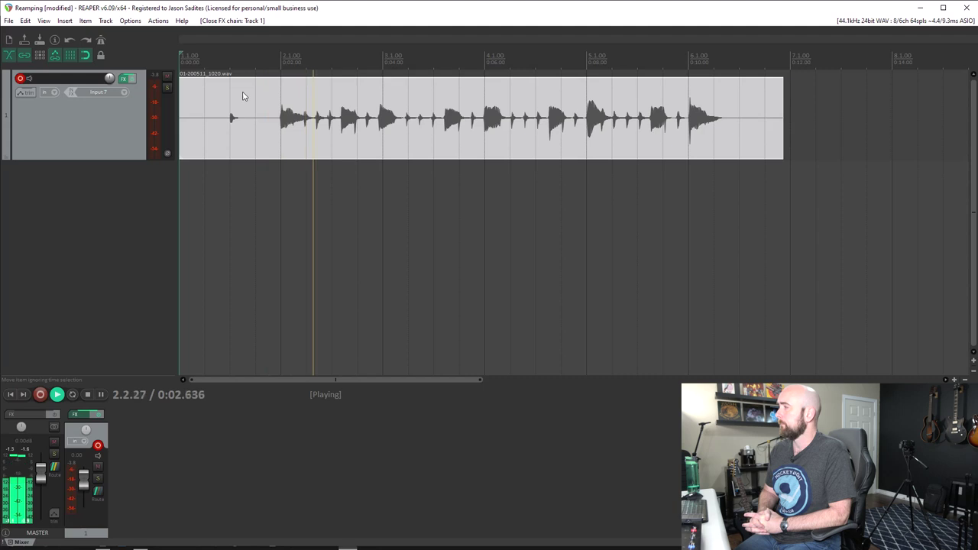
pyautogui.press('space')
pyautogui.click(126, 81)
pyautogui.click(444, 96)
pyautogui.click(419, 157)
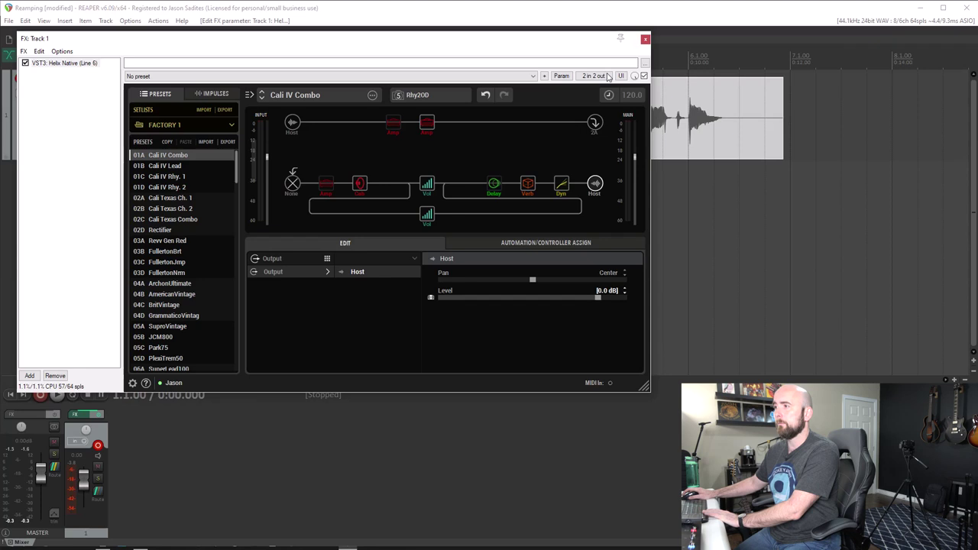
pyautogui.click(645, 39)
pyautogui.press('space')
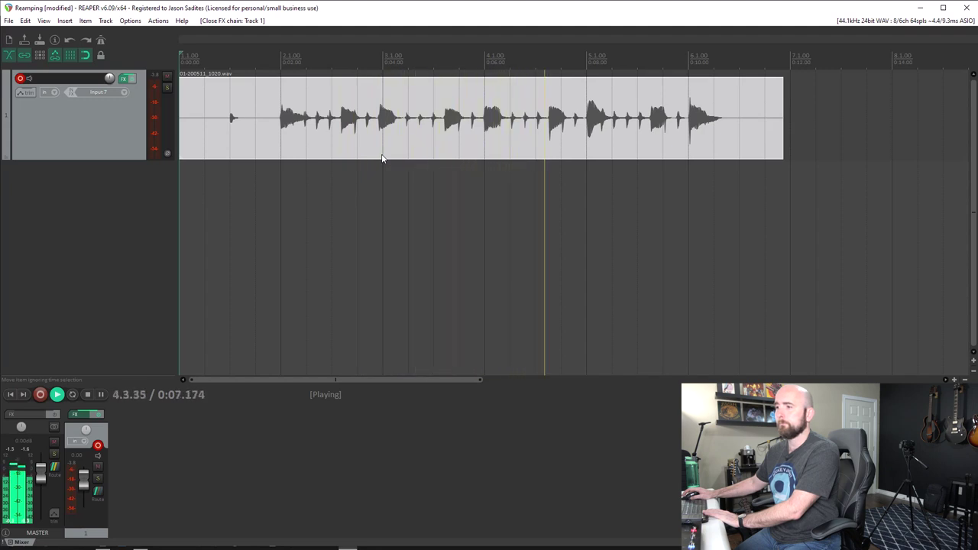
pyautogui.press('space')
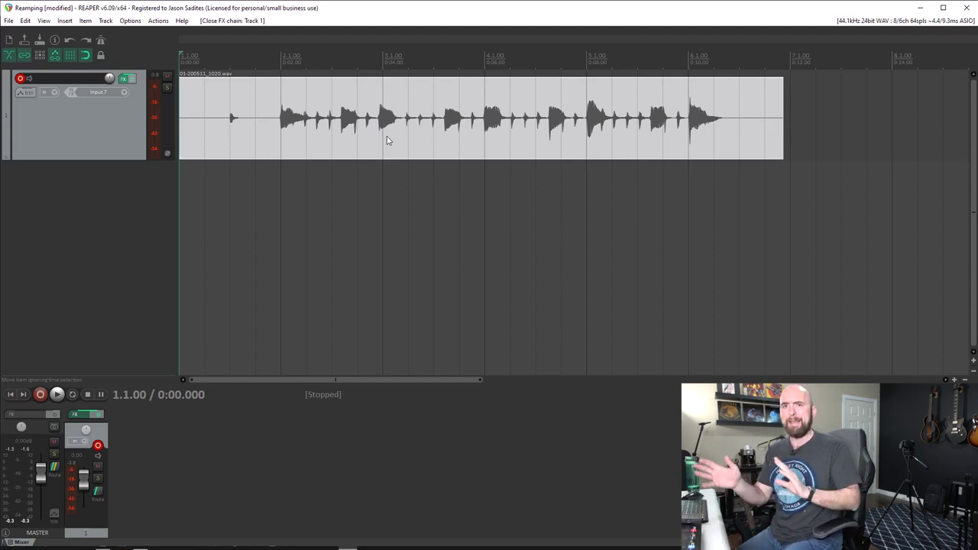
# Remove Helix Native from track 1's effects chain and close the effects window.
pyautogui.click(127, 80)
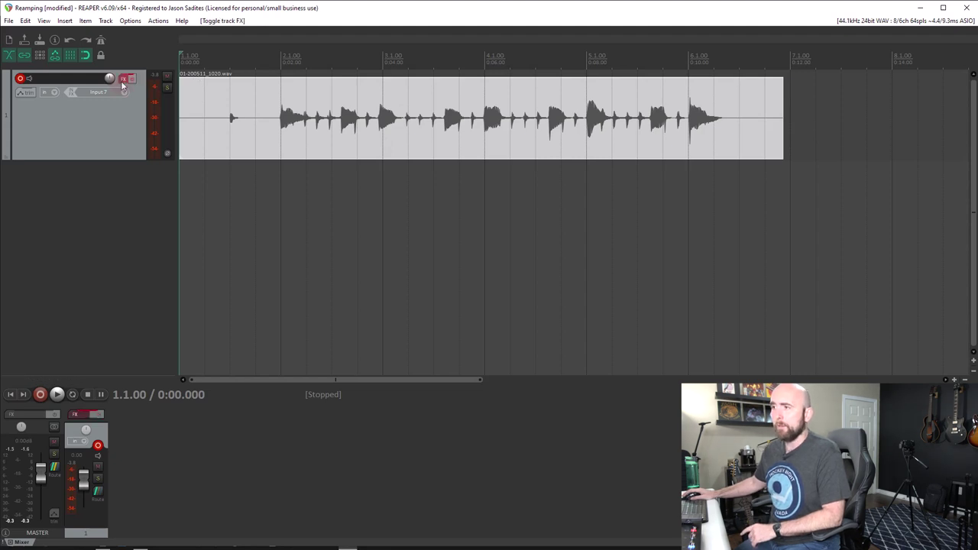
pyautogui.click(123, 80)
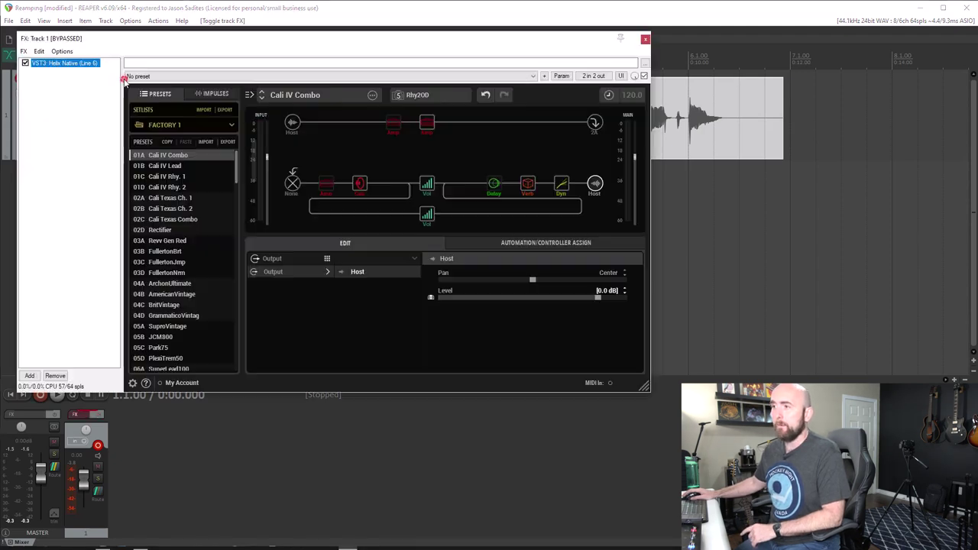
pyautogui.click(54, 365)
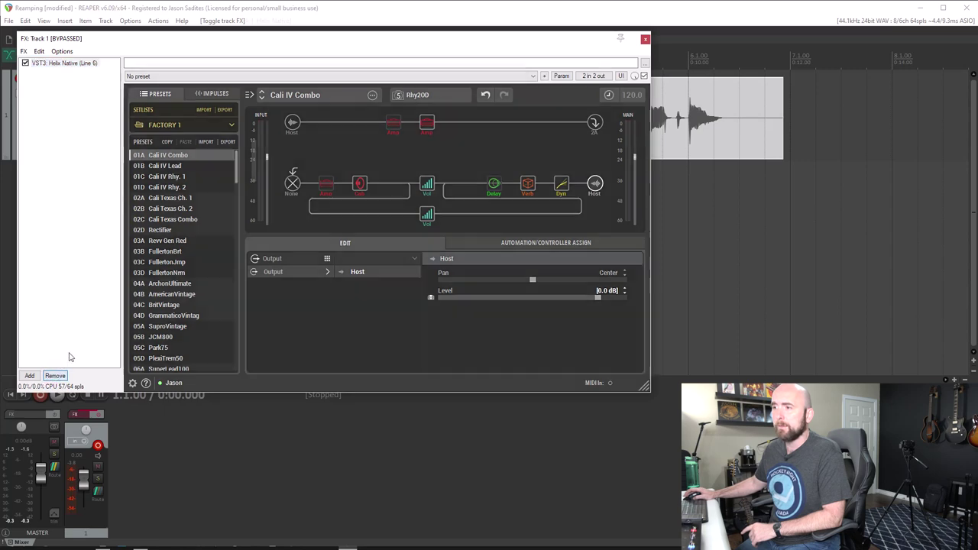
pyautogui.click(55, 375)
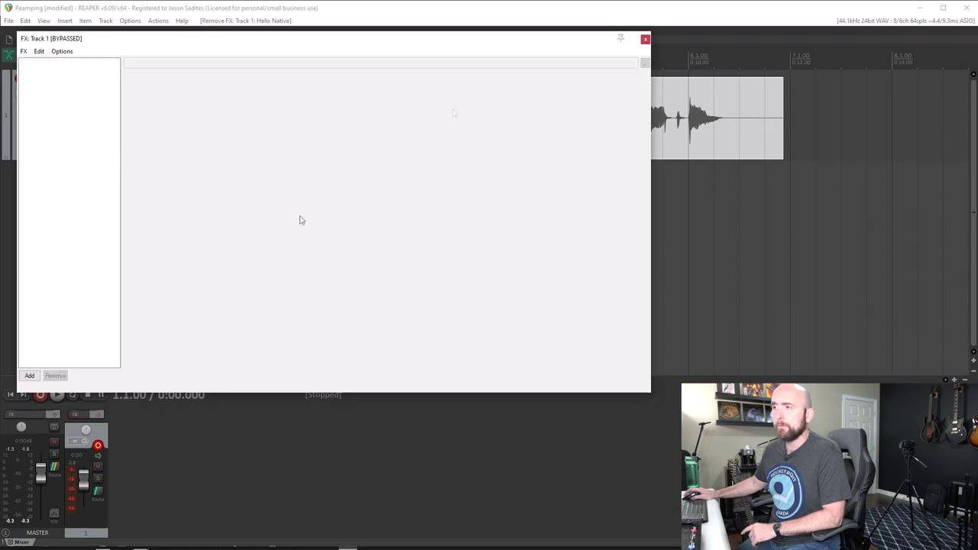
pyautogui.click(645, 38)
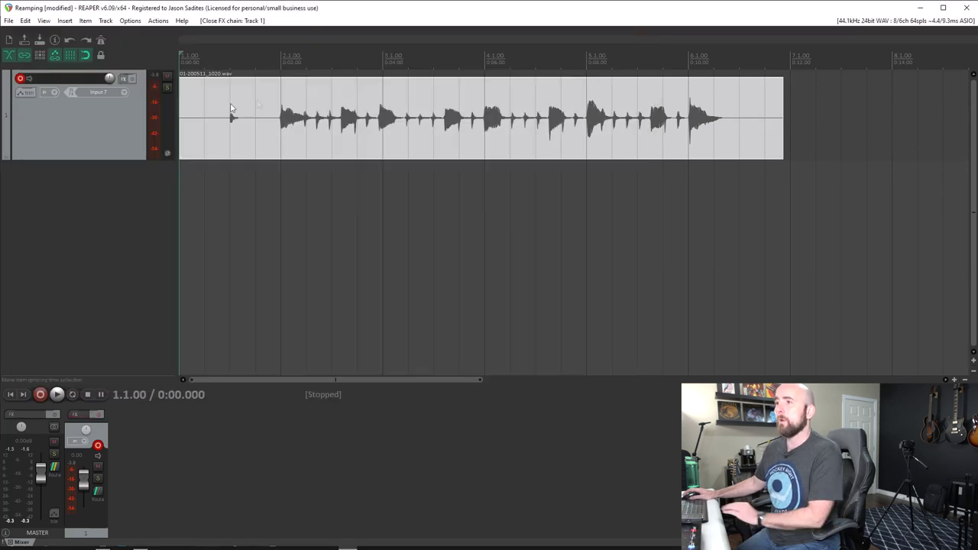
# Play the dry take without effects and return the edit cursor to the project start.
pyautogui.doubleClick(276, 90)
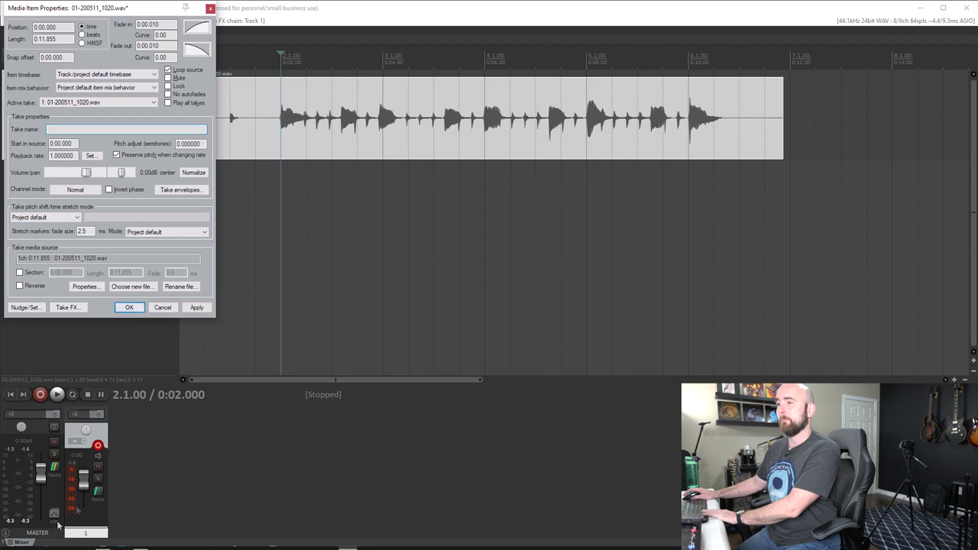
pyautogui.click(160, 309)
pyautogui.press('space')
pyautogui.press('space')
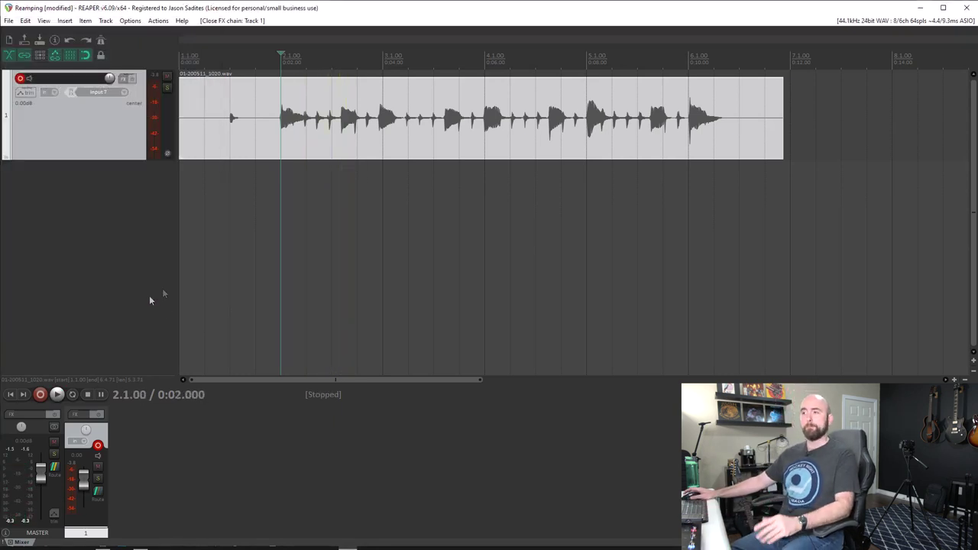
pyautogui.press('Home')
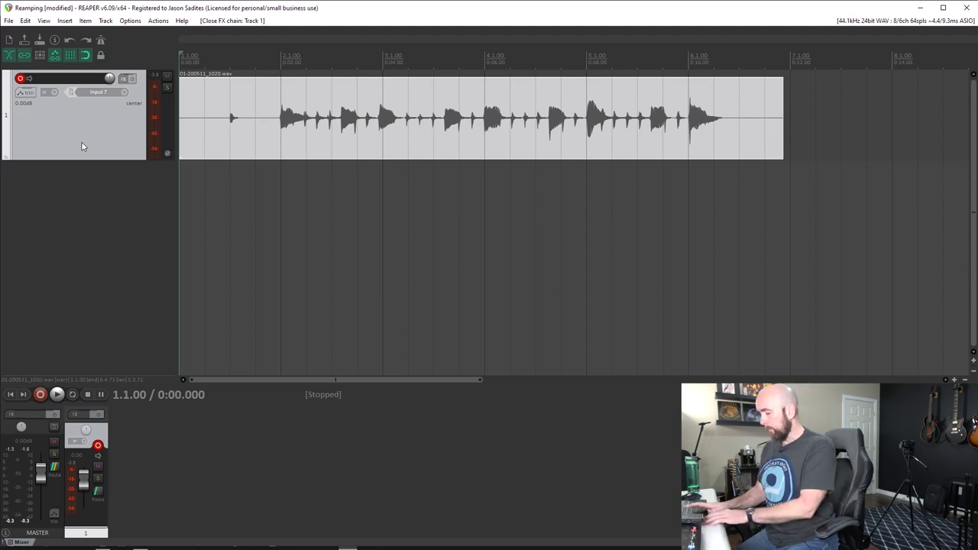
# Add a second track, disarm track 1 for recording, and make track 1 the selected track.
pyautogui.hotkey('ctrl', 't')
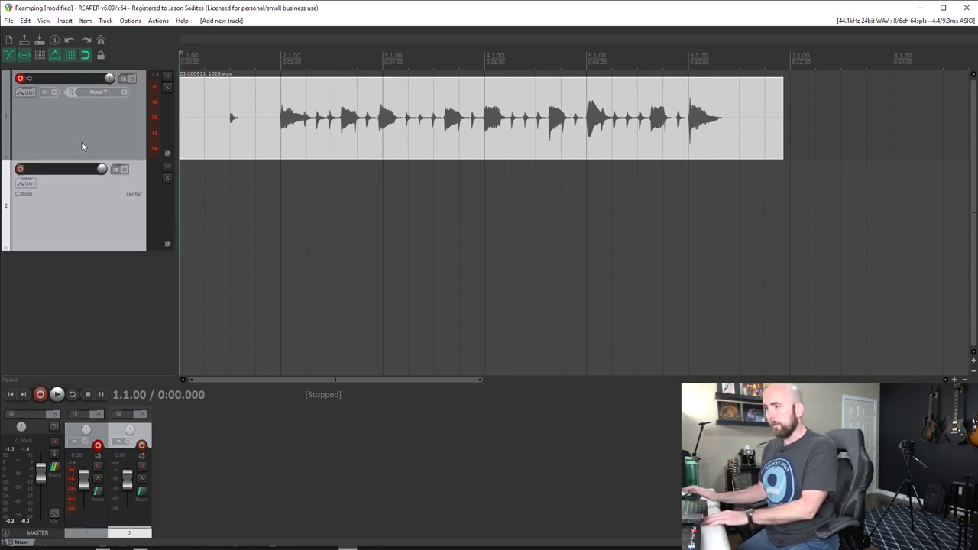
pyautogui.click(20, 79)
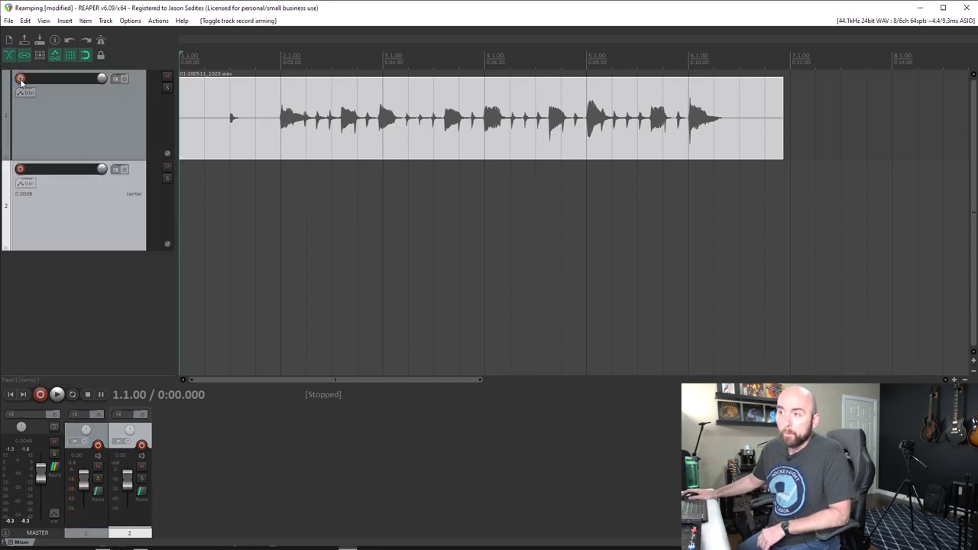
pyautogui.click(67, 120)
pyautogui.click(72, 133)
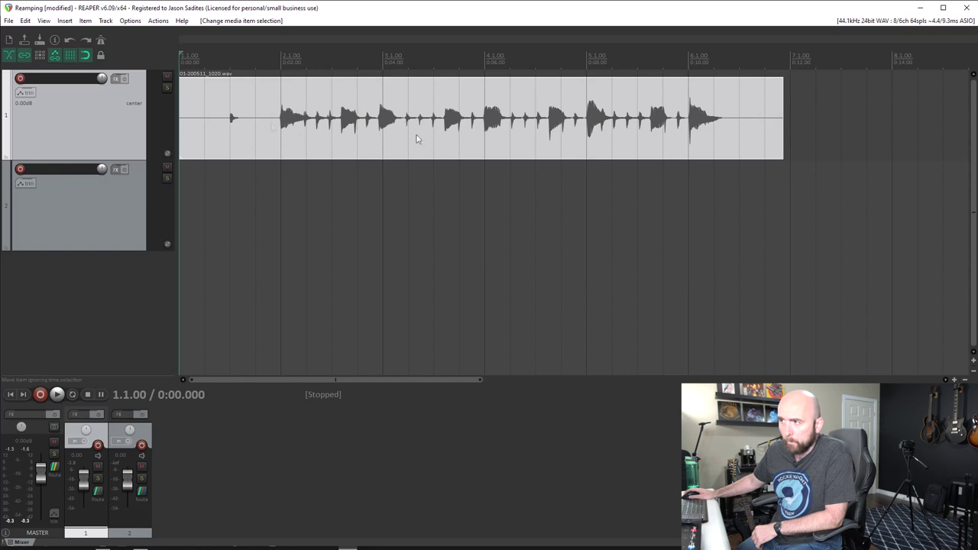
# Add hardware Output 3 to track 1's routing and play the take to test it.
pyautogui.click(99, 495)
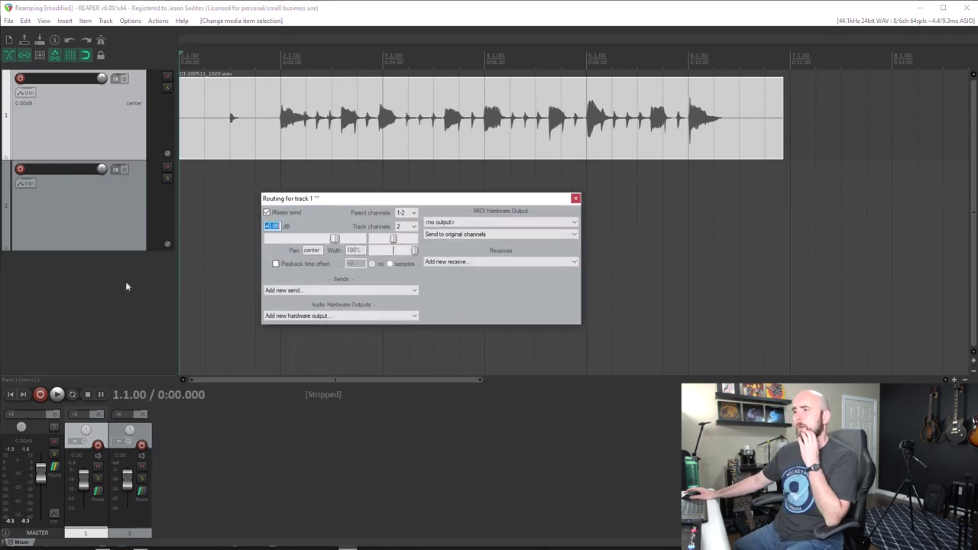
pyautogui.click(351, 315)
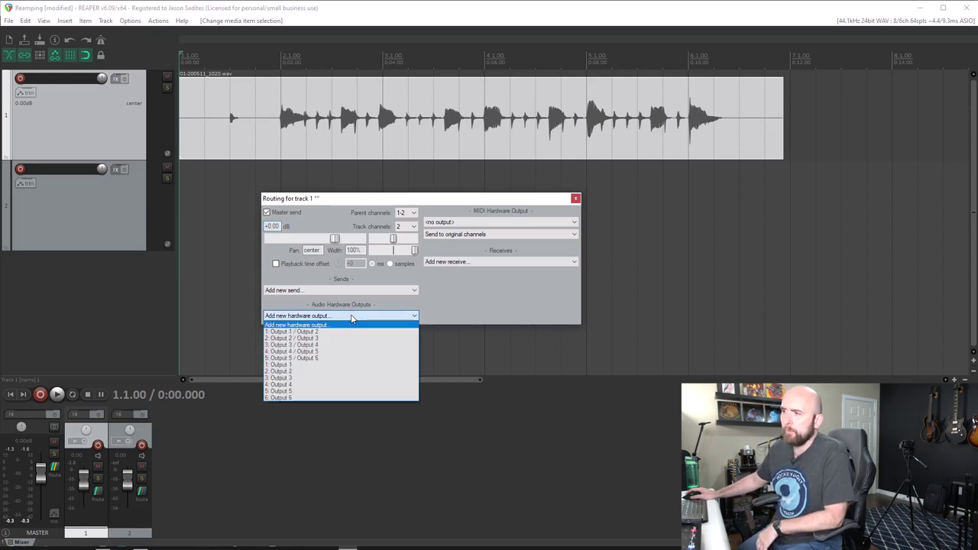
pyautogui.click(294, 377)
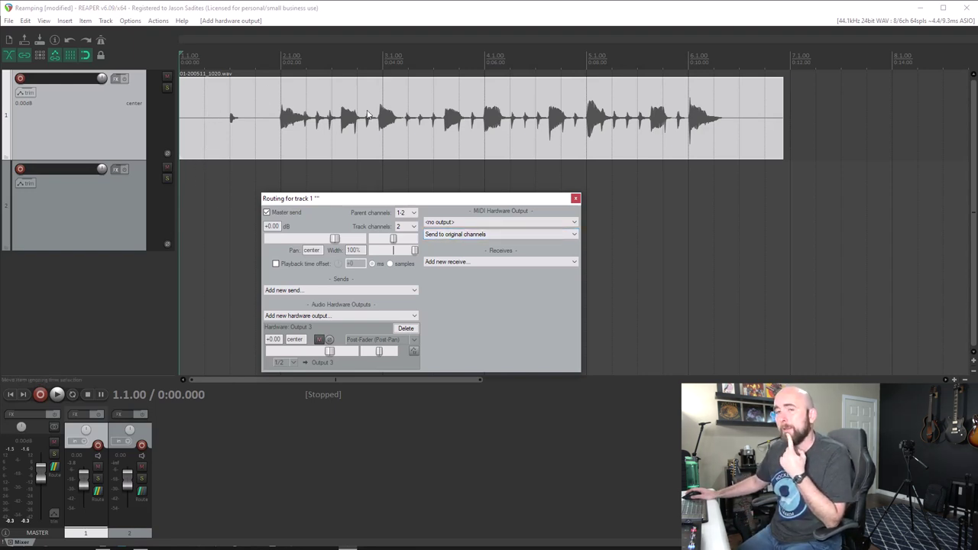
pyautogui.press('space')
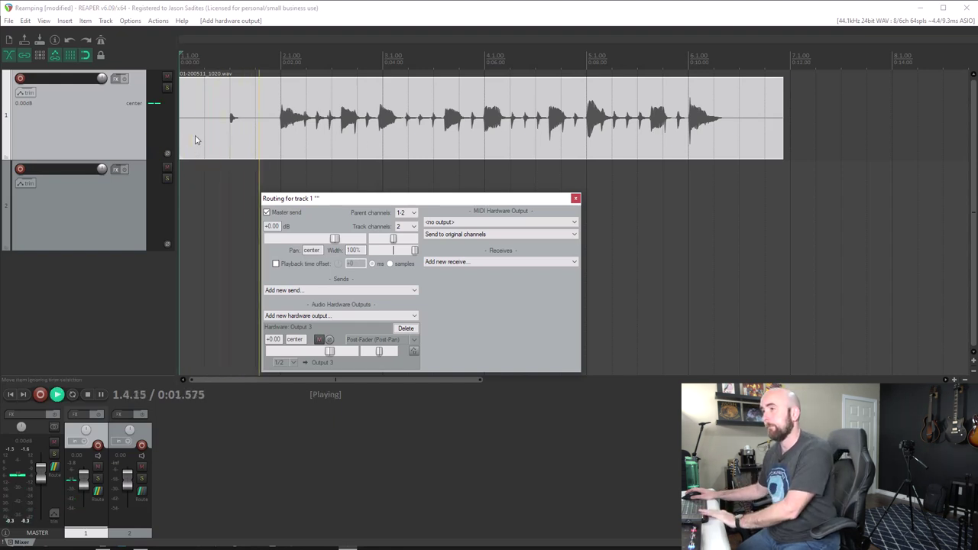
pyautogui.press('space')
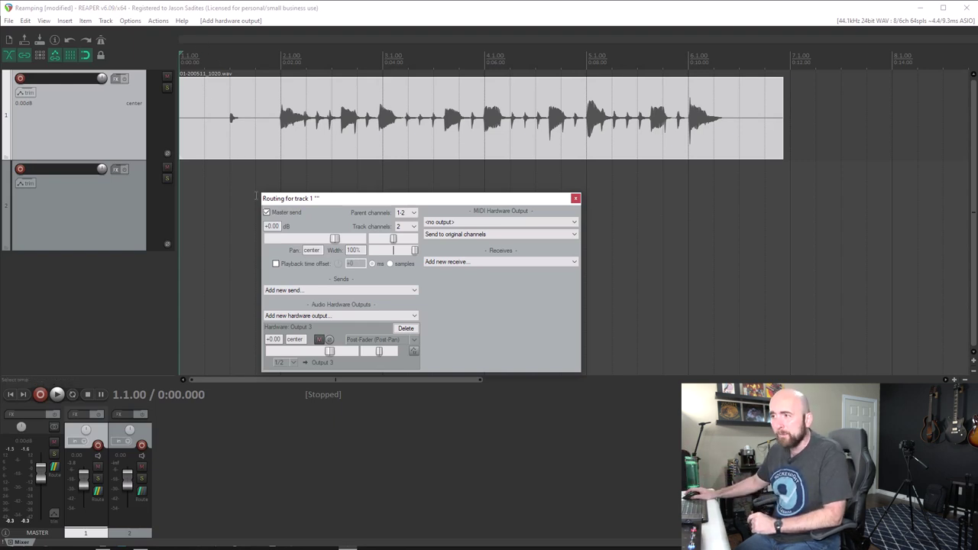
# Turn off track 1's master send and play the take again.
pyautogui.click(267, 213)
pyautogui.press('space')
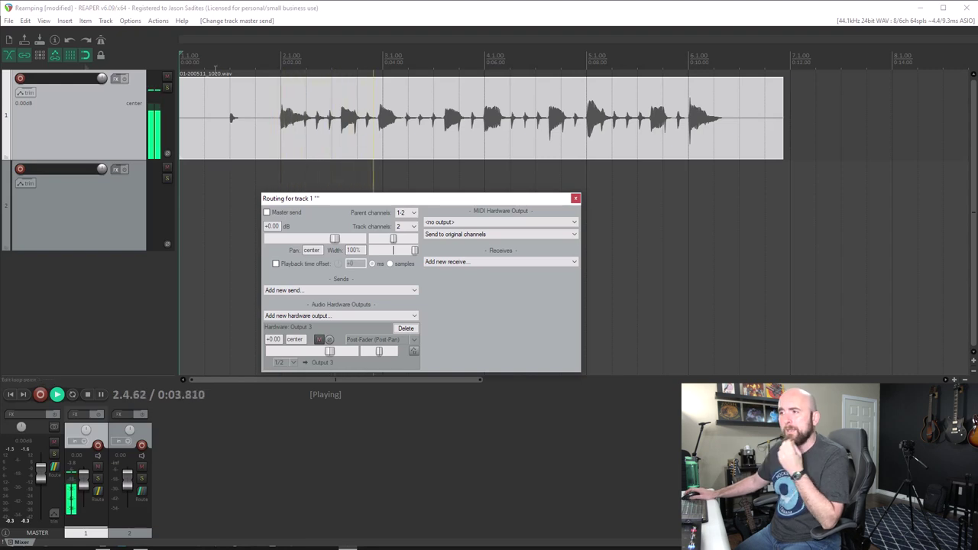
pyautogui.press('space')
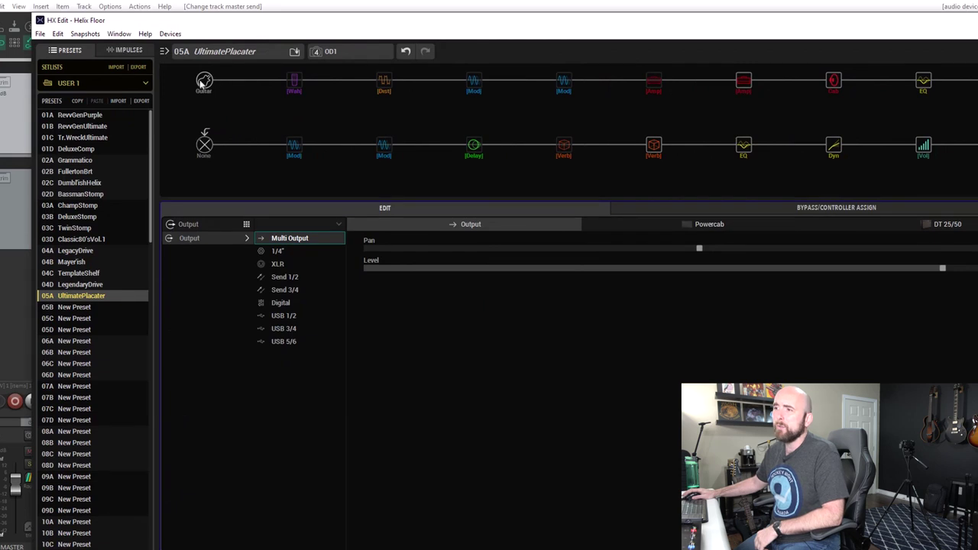
# In HX Edit, set the UltimatePlacater preset's first path input to USB 3/4, then return to REAPER.
pyautogui.click(203, 81)
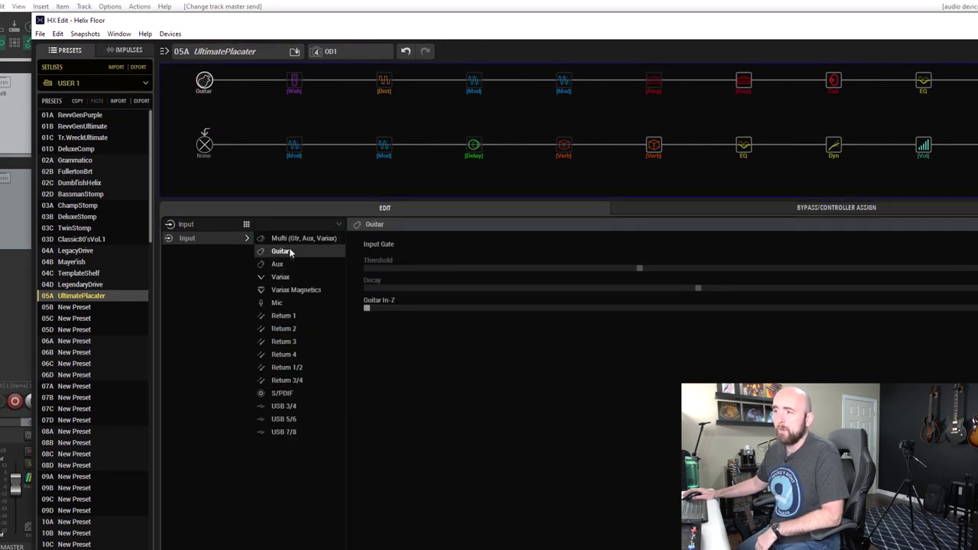
pyautogui.click(287, 407)
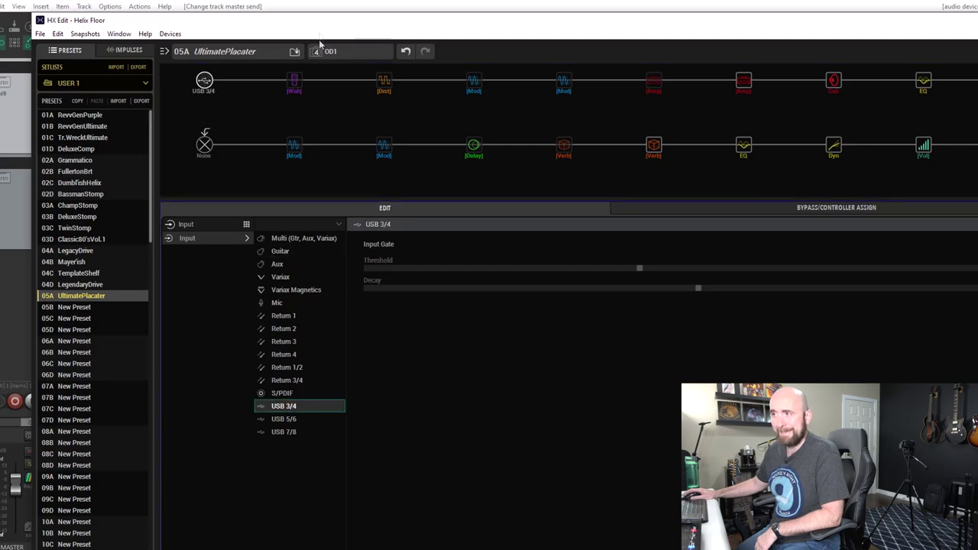
pyautogui.moveTo(527, 23); pyautogui.dragTo(977, 107)
pyautogui.click(933, 156)
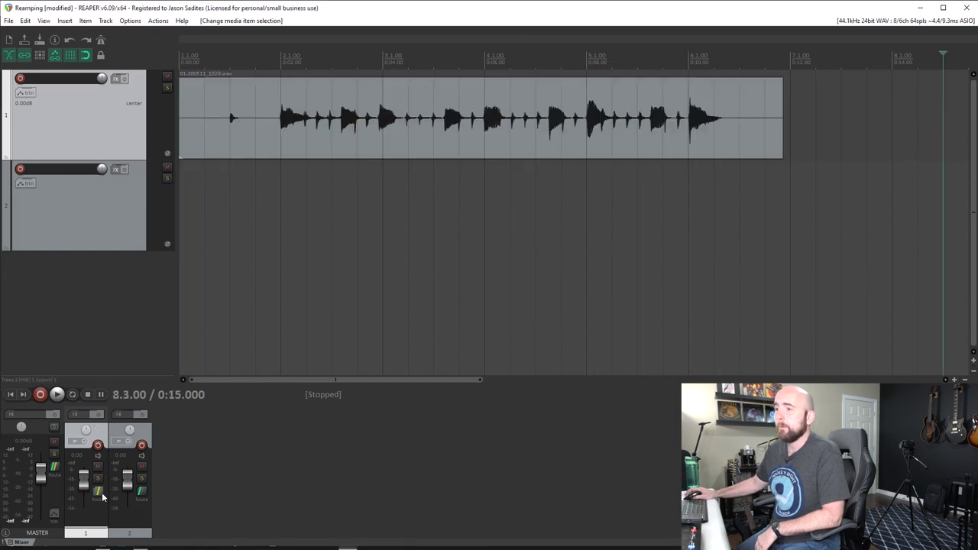
# Review track 1's hardware output routing in REAPER and the USB 3/4 input block in HX Edit, then return to REAPER.
pyautogui.click(99, 493)
pyautogui.moveTo(246, 350); pyautogui.dragTo(350, 174)
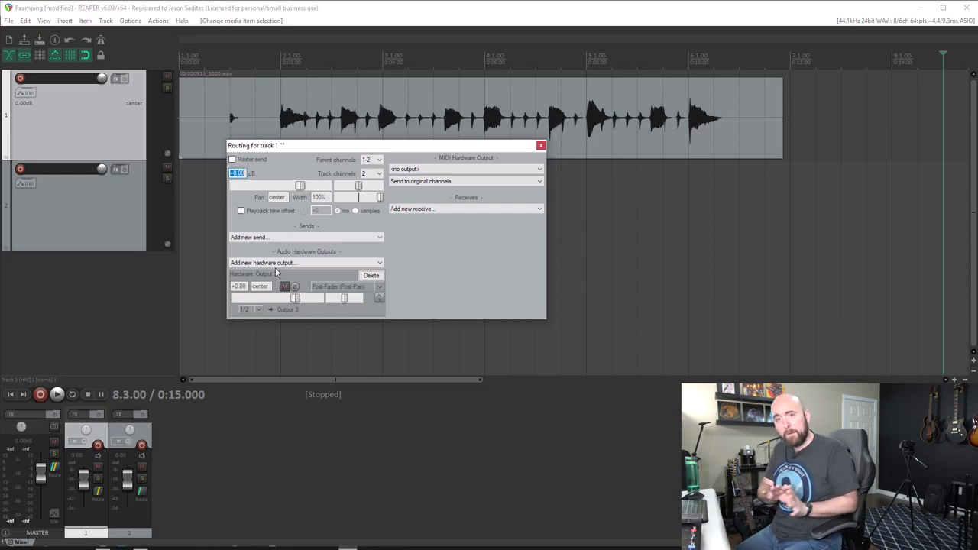
pyautogui.click(541, 145)
pyautogui.hotkey('alt', 'Tab')
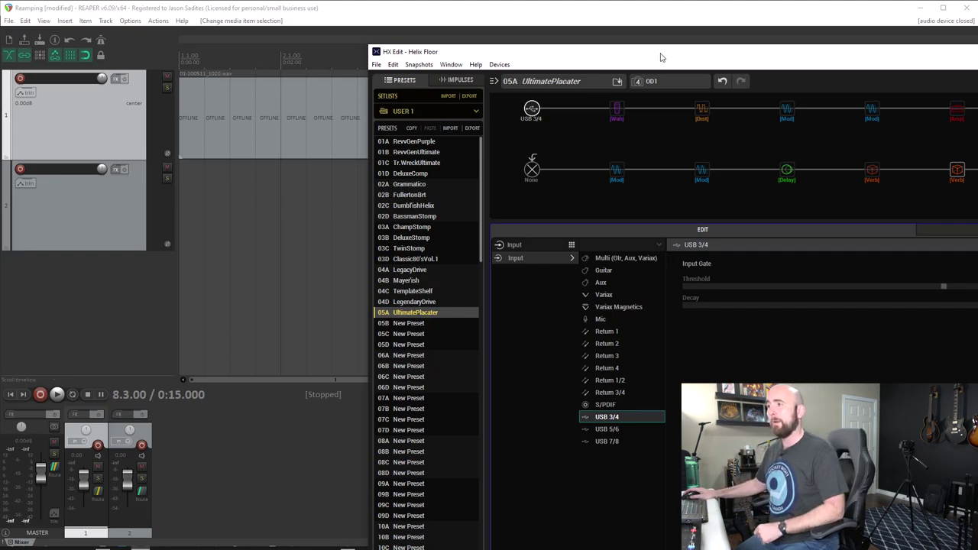
pyautogui.moveTo(661, 53); pyautogui.dragTo(610, 59)
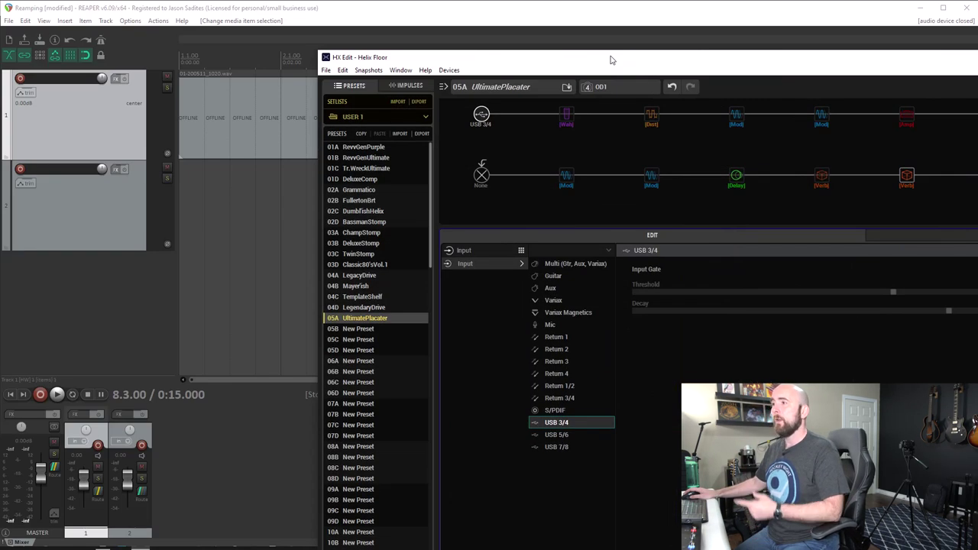
pyautogui.hotkey('alt', 'Tab')
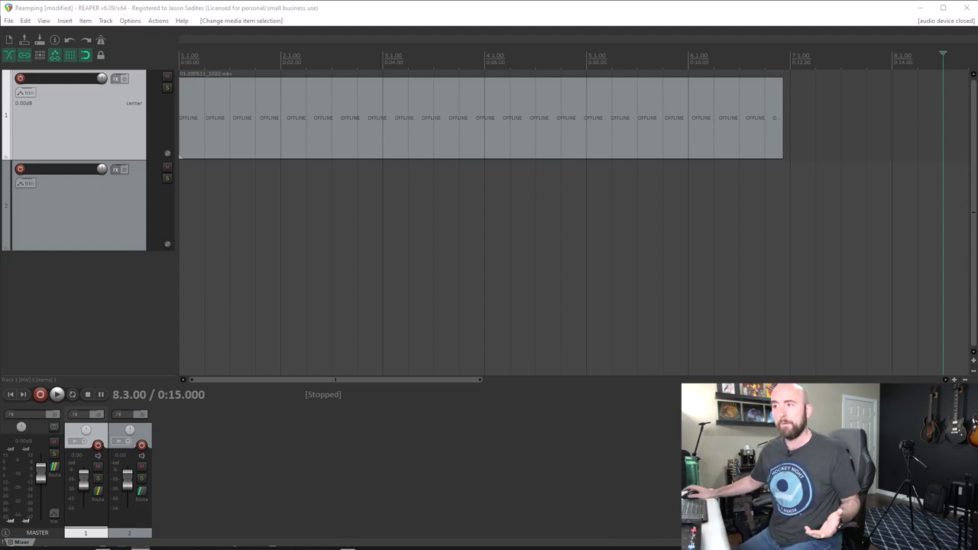
# Recheck track 1's routing and play the take from the project start.
pyautogui.click(689, 191)
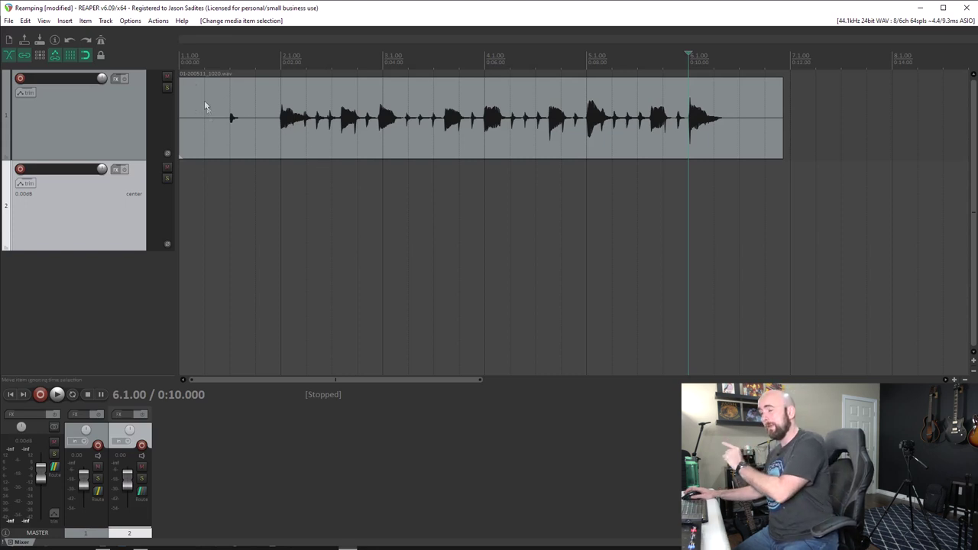
pyautogui.click(99, 493)
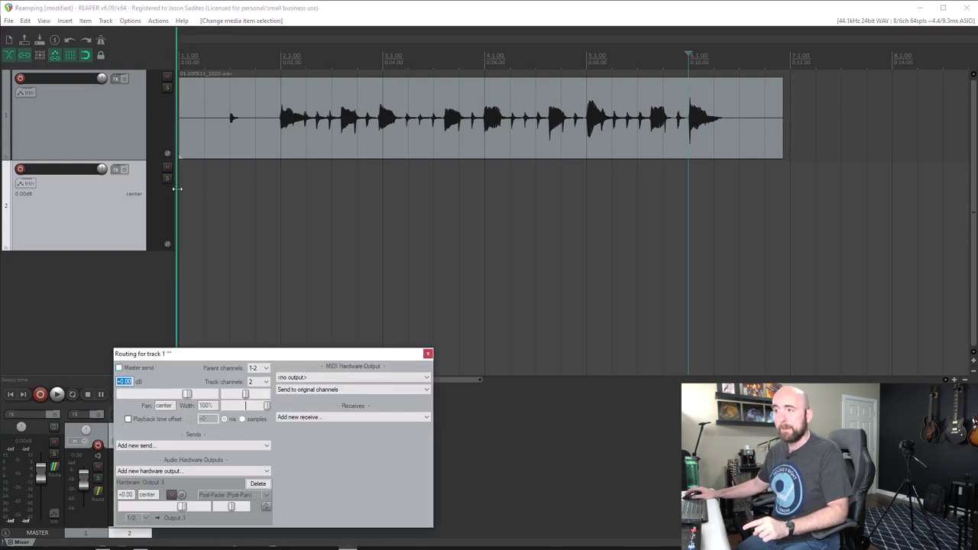
pyautogui.click(428, 353)
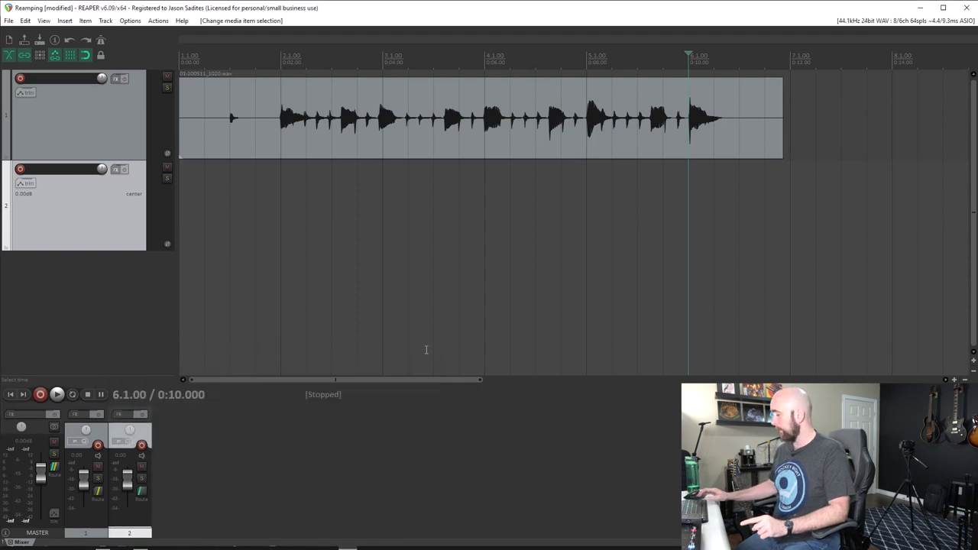
pyautogui.press('Home')
pyautogui.press('space')
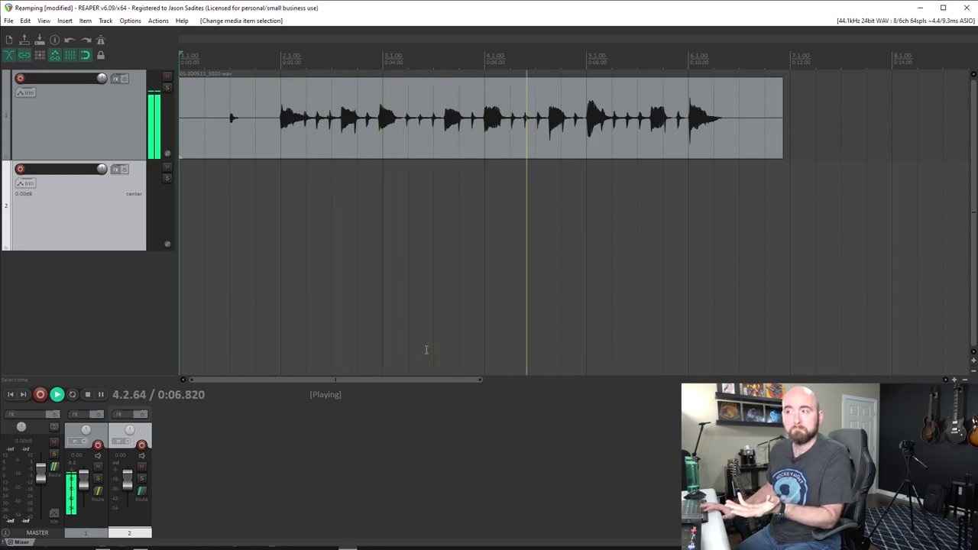
pyautogui.press('space')
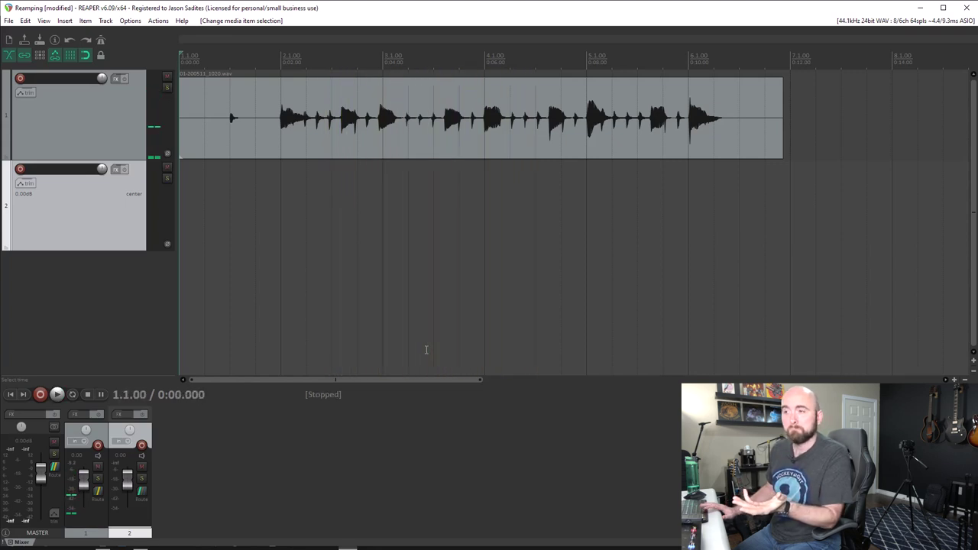
# Turn on track 1's master send and try lowering the track volume in its routing window during playback.
pyautogui.click(97, 498)
pyautogui.moveTo(165, 359); pyautogui.dragTo(440, 286)
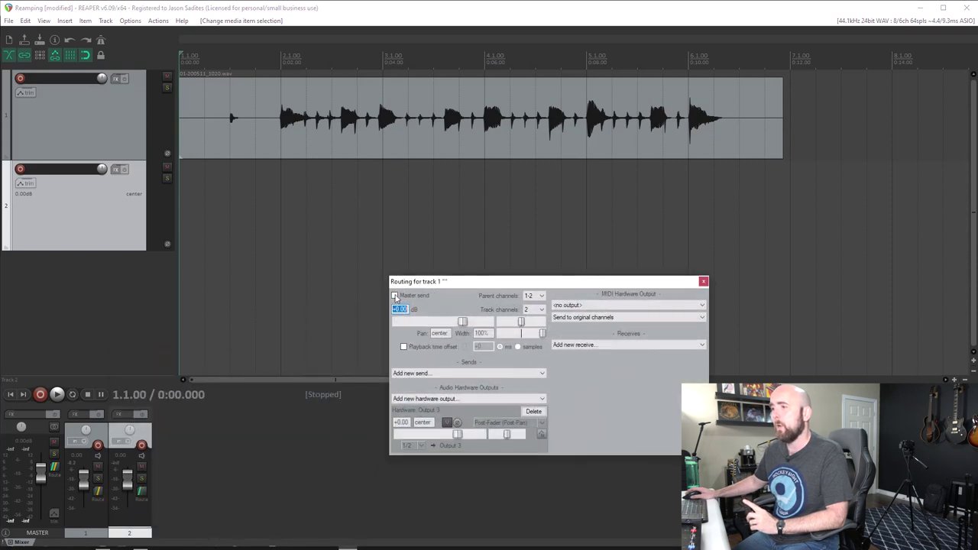
pyautogui.click(395, 295)
pyautogui.press('space')
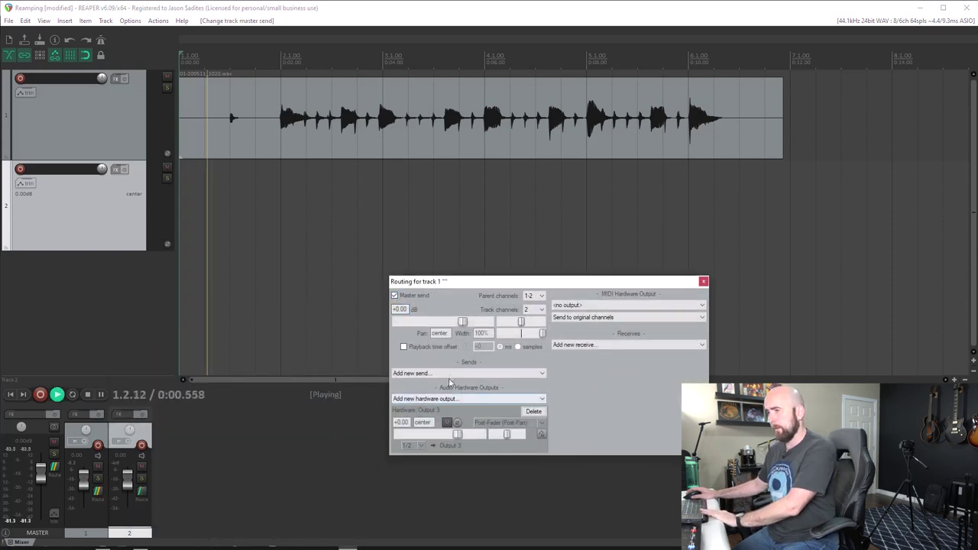
pyautogui.moveTo(462, 322); pyautogui.dragTo(417, 321)
pyautogui.press('space')
# Reset track 1's volume to 0.0 dB, turn its master send off, and play the take again.
pyautogui.doubleClick(394, 310)
pyautogui.write('0.0')
pyautogui.press('Return')
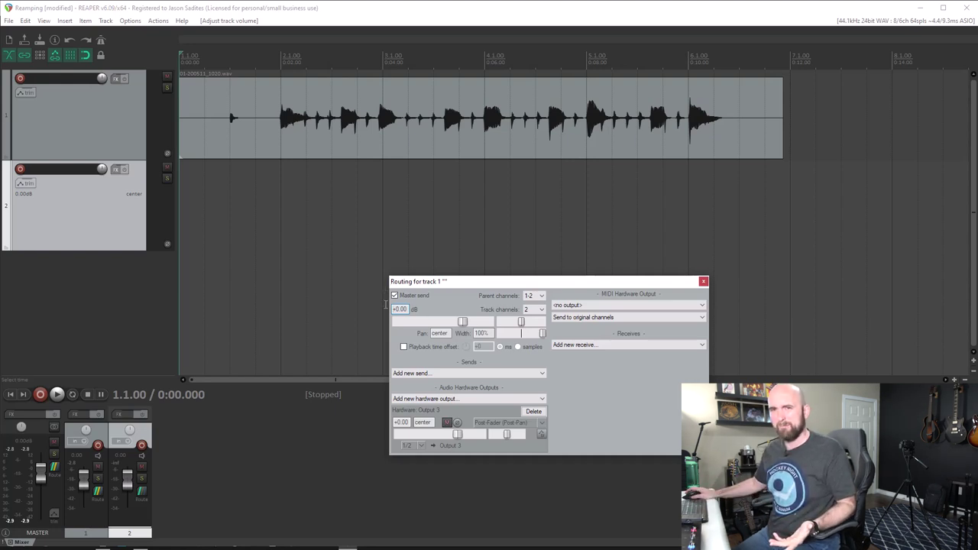
pyautogui.click(395, 296)
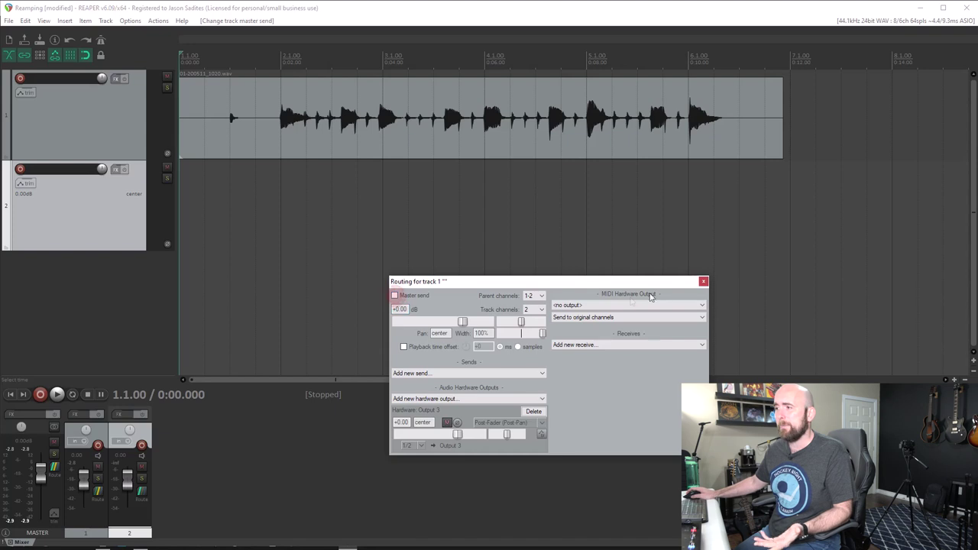
pyautogui.click(702, 282)
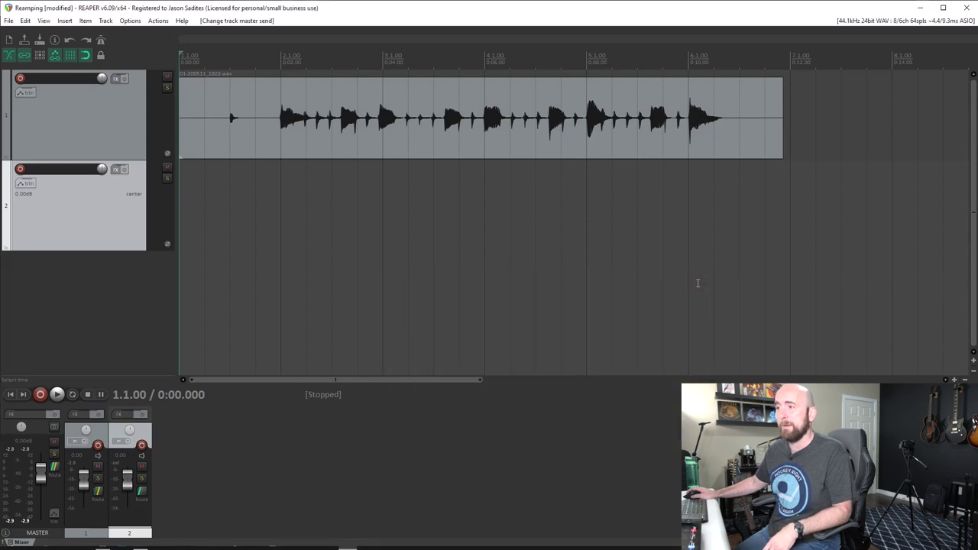
pyautogui.press('space')
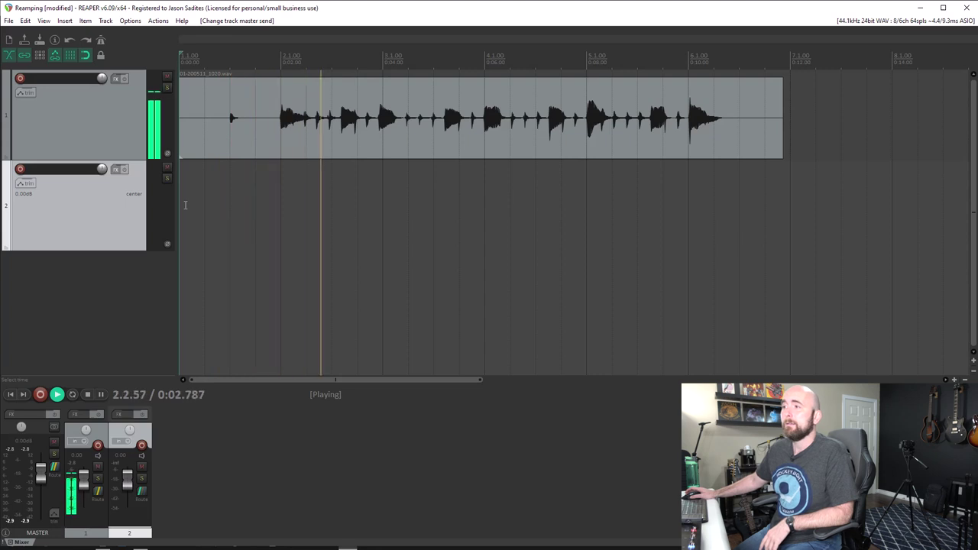
pyautogui.press('space')
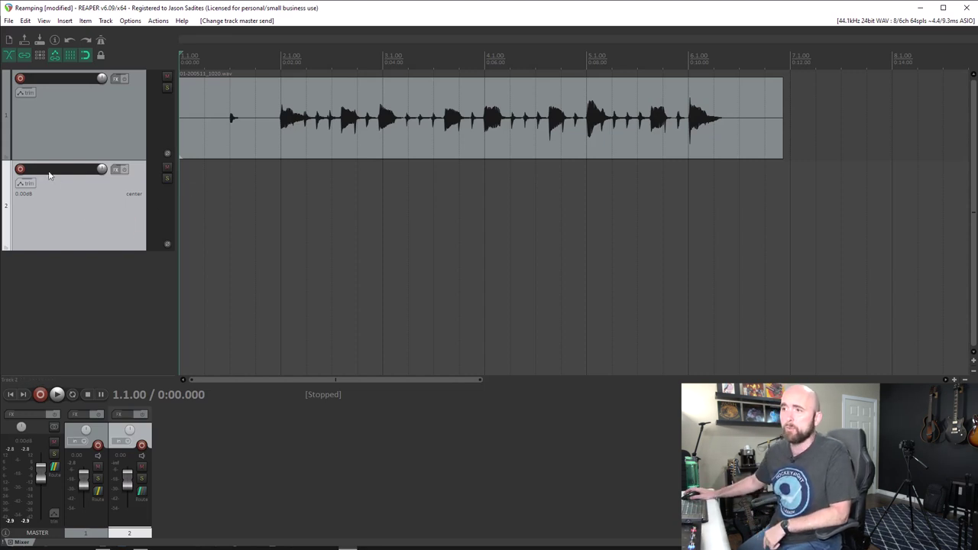
# Arm track 2 for recording and set its input to stereo Input 1 / Input 2.
pyautogui.click(20, 169)
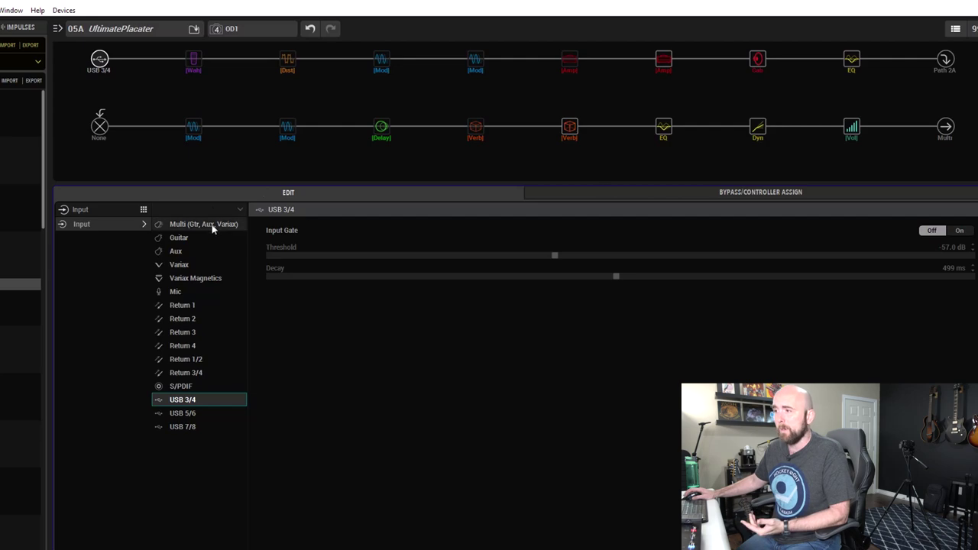
pyautogui.click(667, 22)
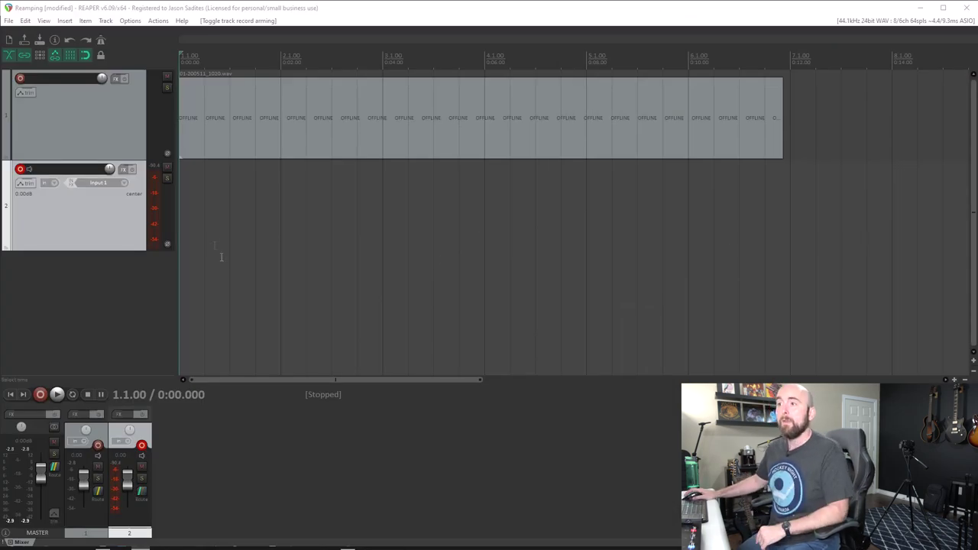
pyautogui.click(126, 183)
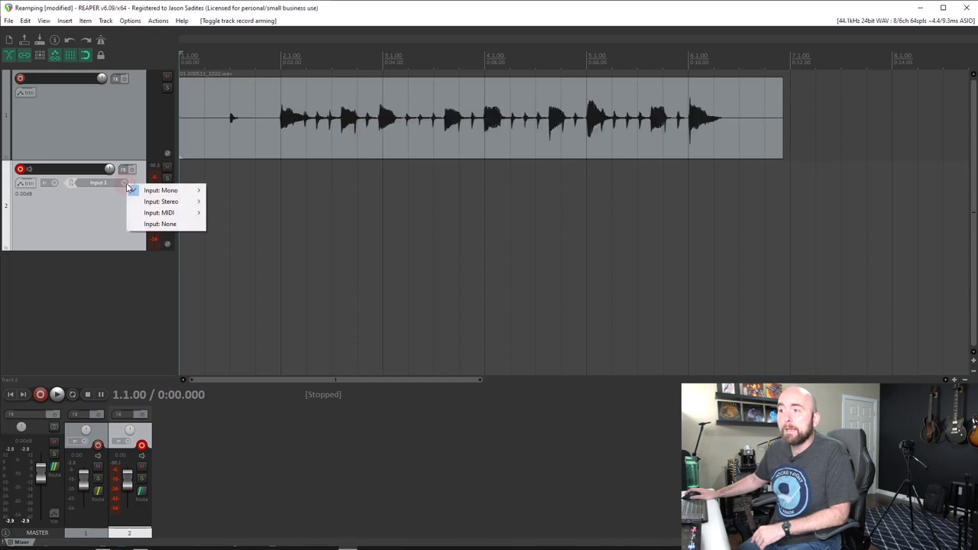
pyautogui.moveTo(137, 204)
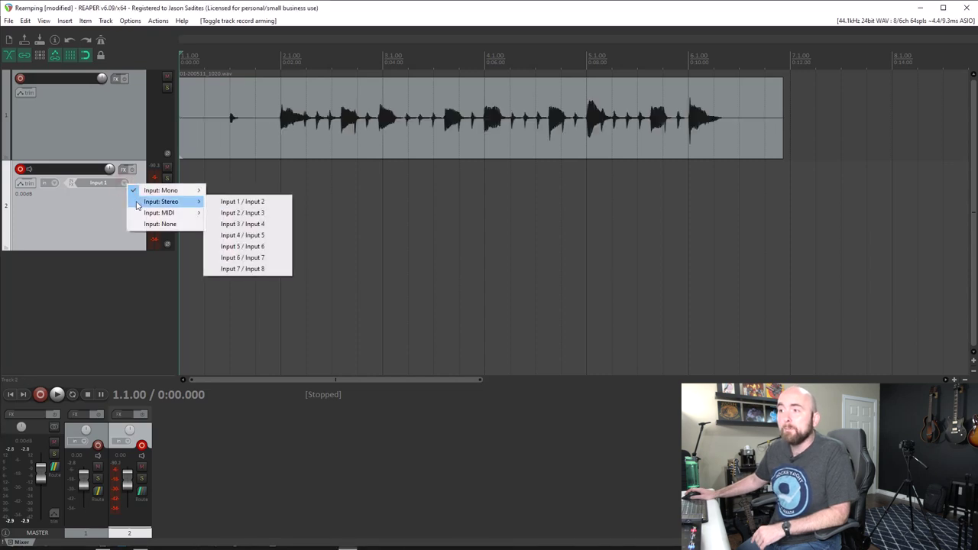
pyautogui.click(233, 201)
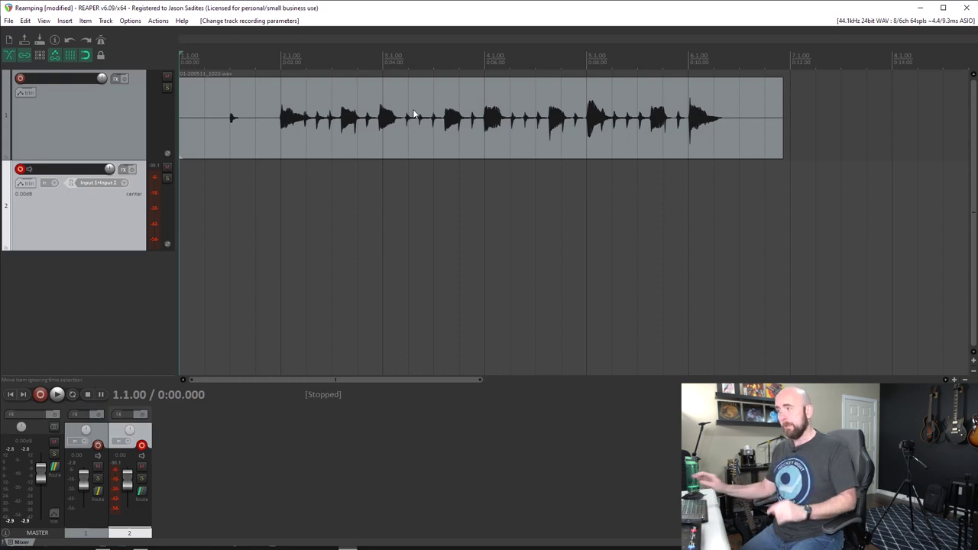
# Switch to HX Edit to review the UltimatePlacater preset's input block, then return to REAPER.
pyautogui.hotkey('alt', 'Tab')
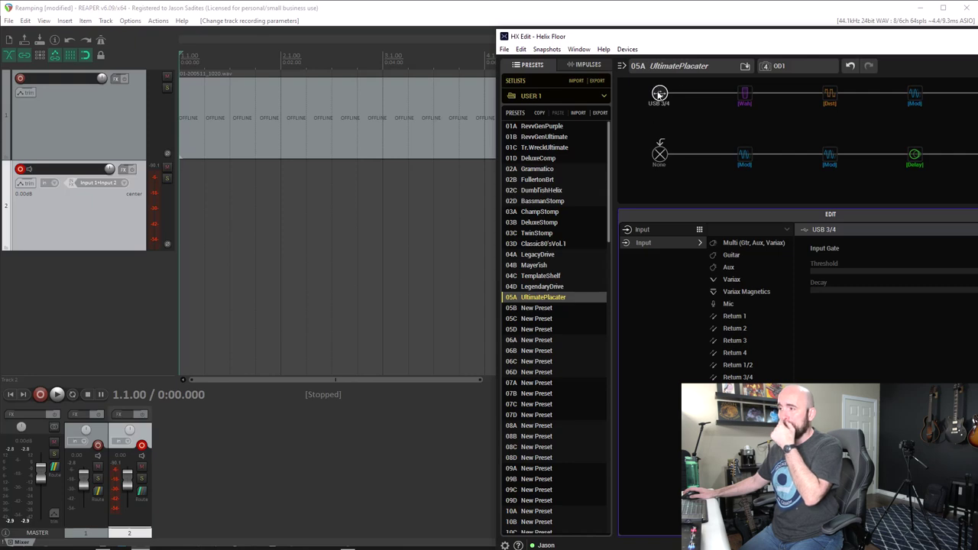
pyautogui.moveTo(762, 50); pyautogui.dragTo(414, 11)
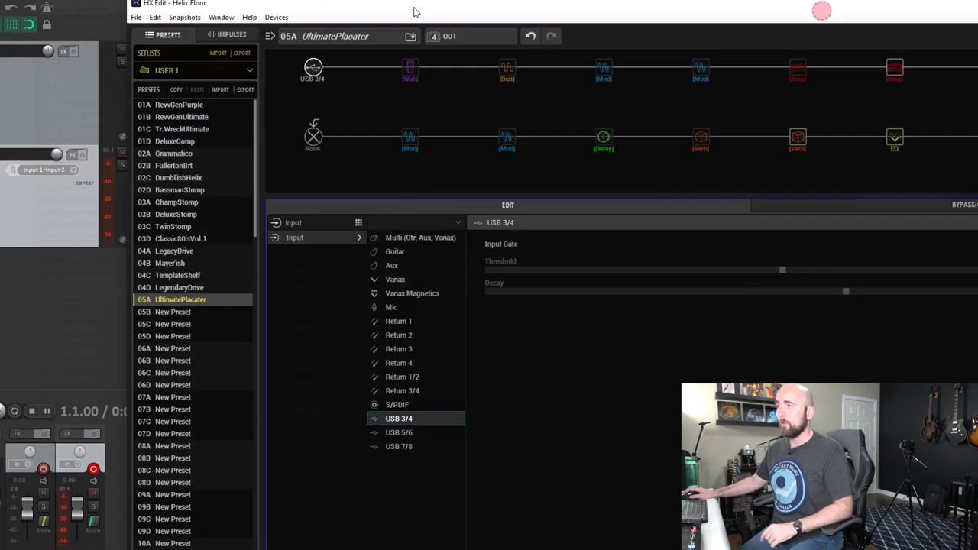
pyautogui.click(976, 53)
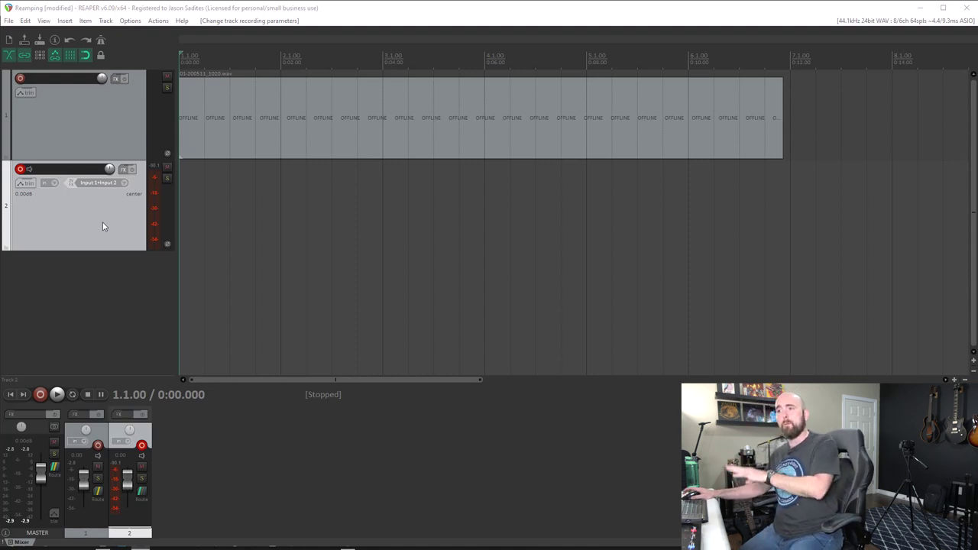
# Toggle track 2's record monitoring and back, then play the take to check the level arriving on track 2.
pyautogui.click(29, 169)
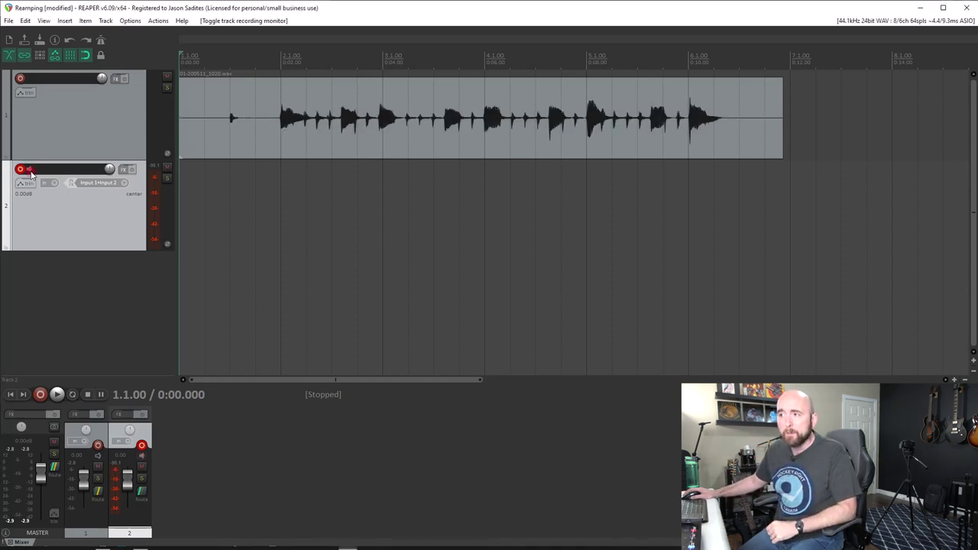
pyautogui.click(30, 172)
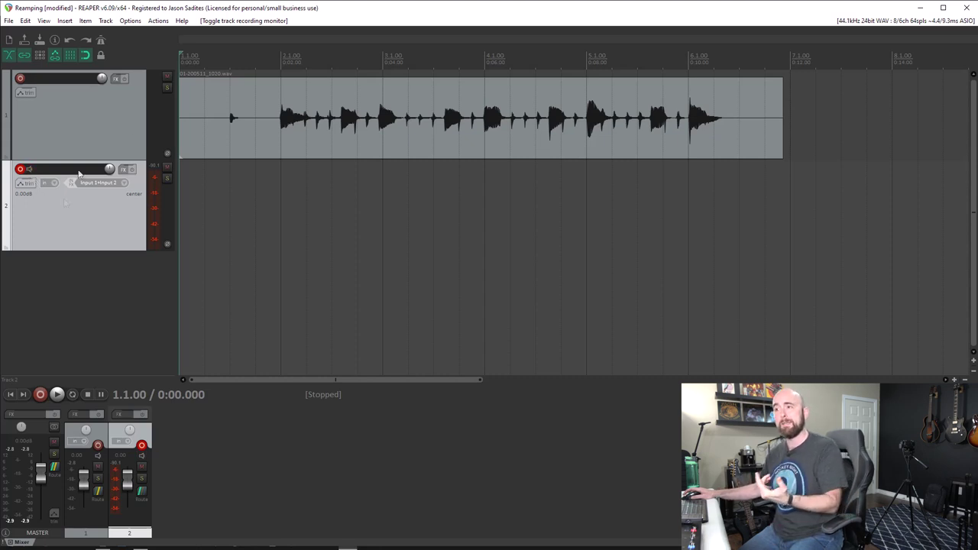
pyautogui.press('space')
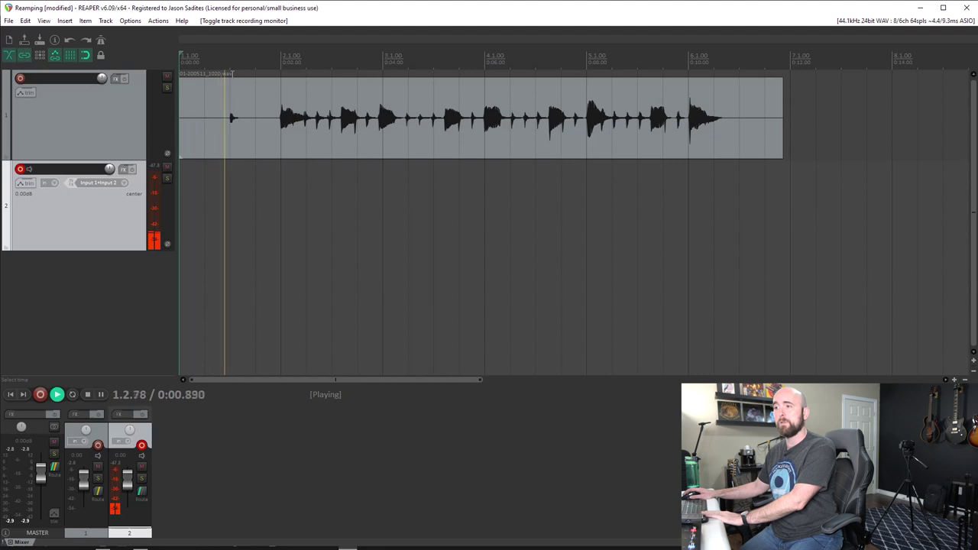
pyautogui.press('space')
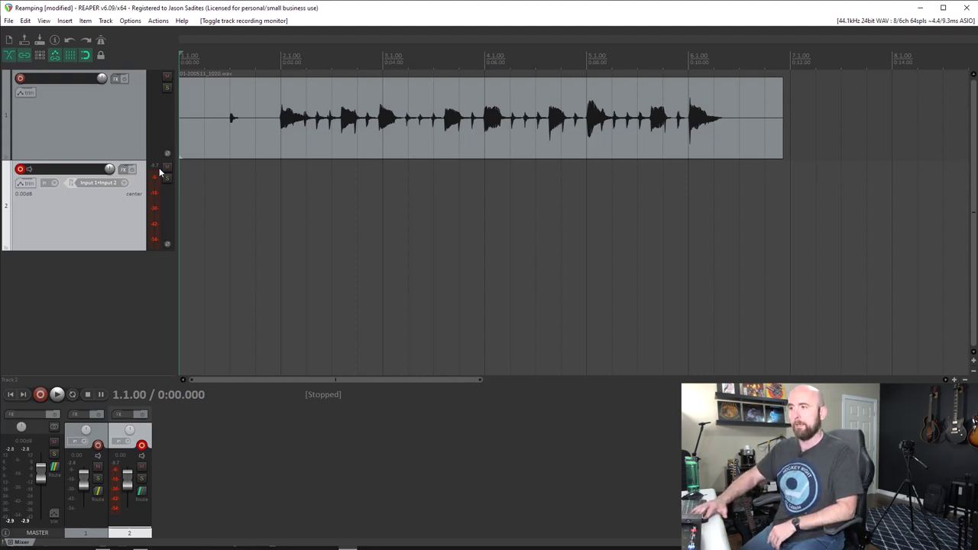
# Record the full reamped guitar take onto track 2 from the project start.
pyautogui.hotkey('ctrl', 'r')
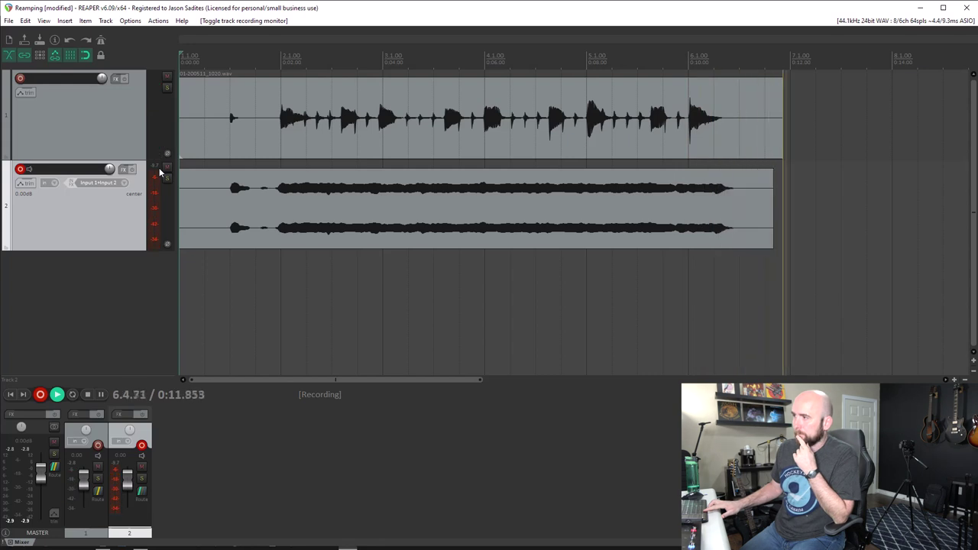
pyautogui.press('space')
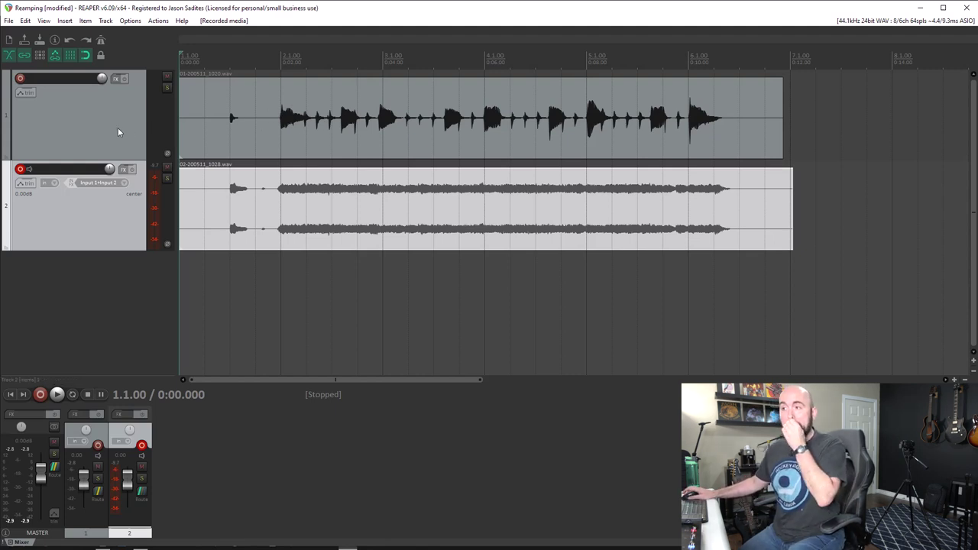
# Mute track 1 and play back the reamped recording while testing track 2's volume fader.
pyautogui.click(168, 77)
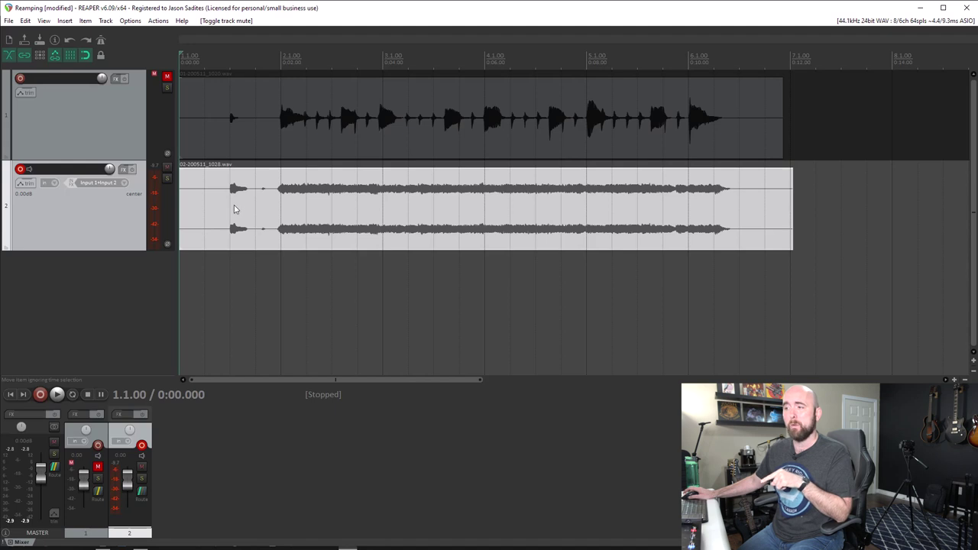
pyautogui.press('space')
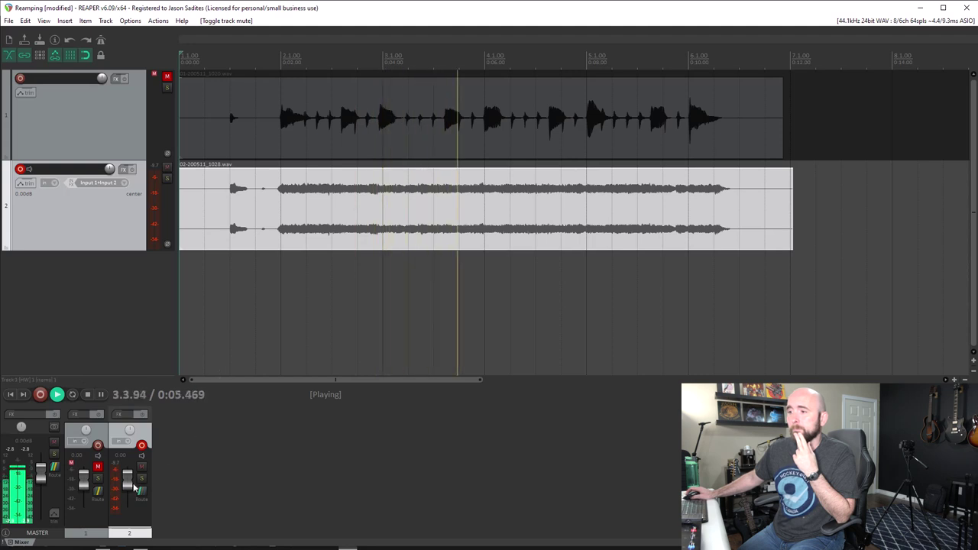
pyautogui.moveTo(135, 487); pyautogui.dragTo(131, 487)
pyautogui.press('space')
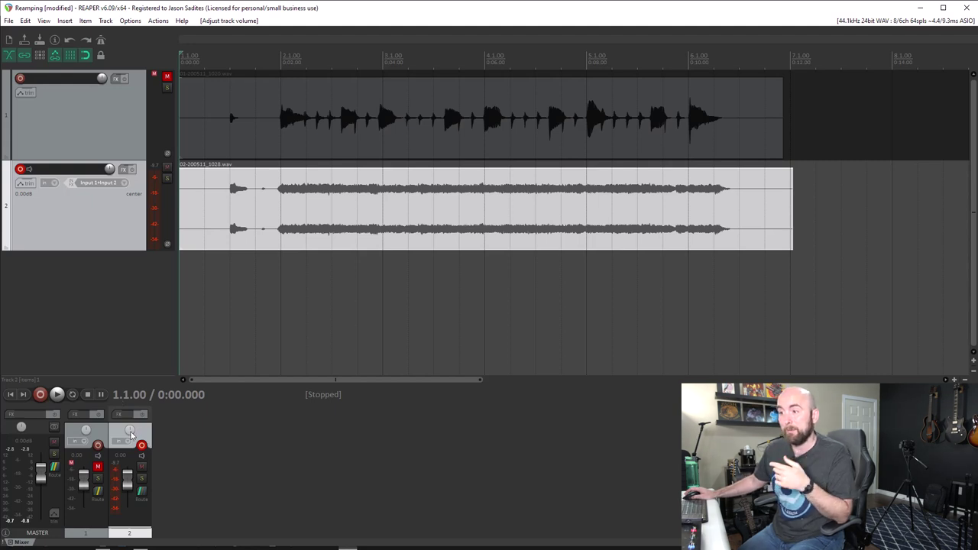
# Try panning track 2 during playback, reset its pan to center, and unmute track 1.
pyautogui.press('space')
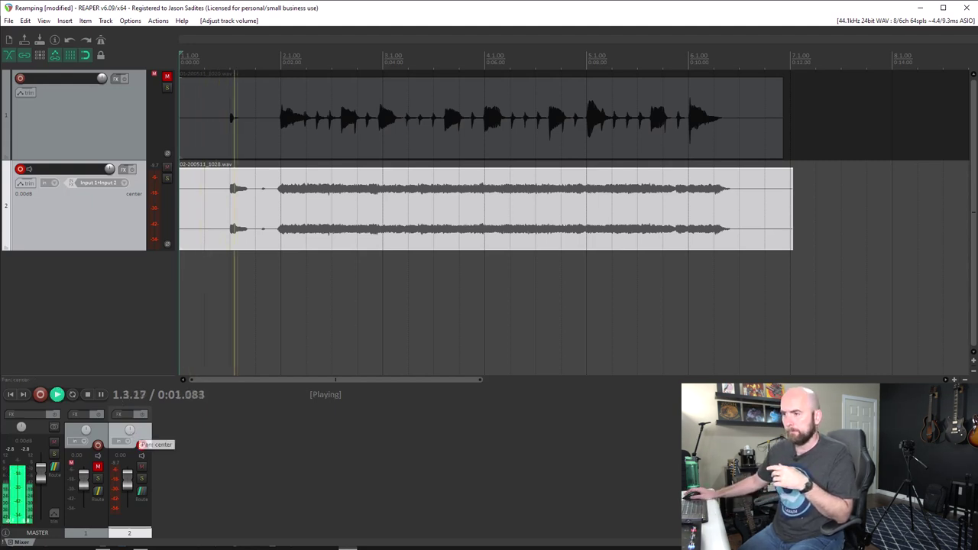
pyautogui.scroll(2, 133, 434)
pyautogui.scroll(-3, 131, 433)
pyautogui.doubleClick(130, 433)
pyautogui.press('space')
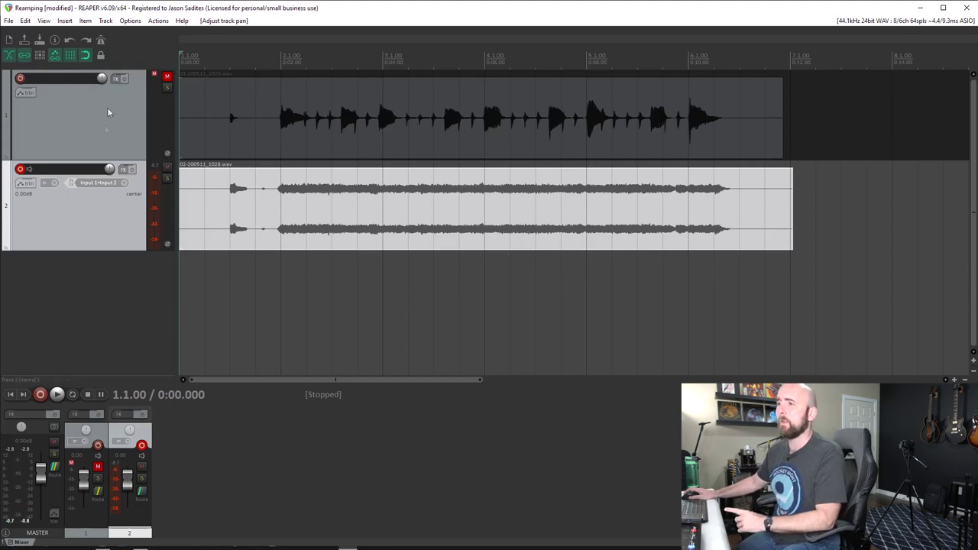
pyautogui.click(167, 78)
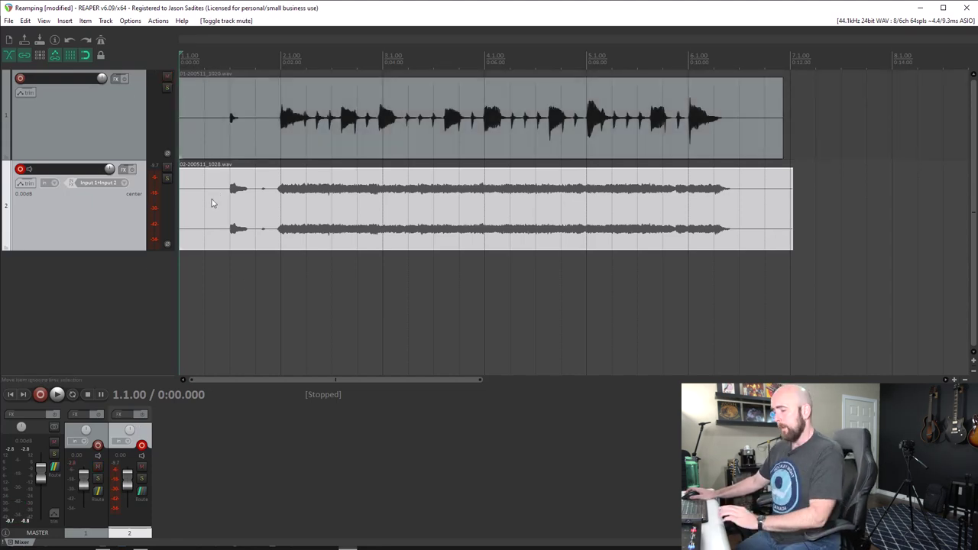
# Turn snapping off and shift track 2's recording slightly later toward the first note onset on track 1.
pyautogui.scroll(10, 212, 203)
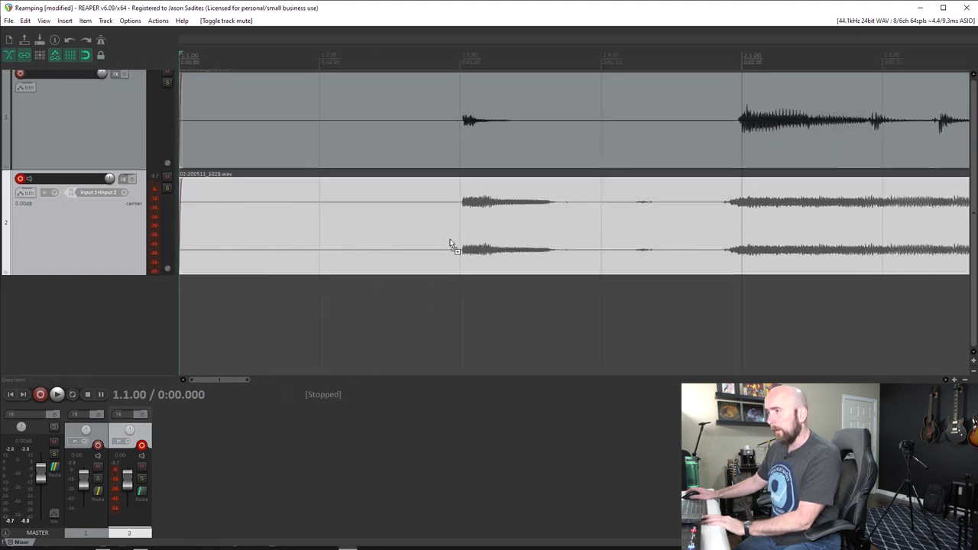
pyautogui.scroll(3, 439, 249)
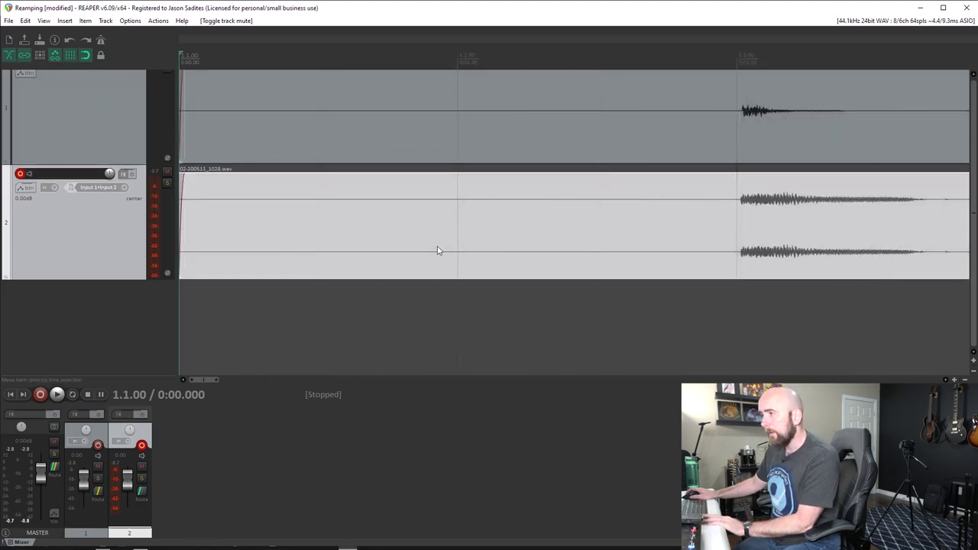
pyautogui.click(742, 110)
pyautogui.scroll(6, 739, 198)
pyautogui.scroll(5, 723, 201)
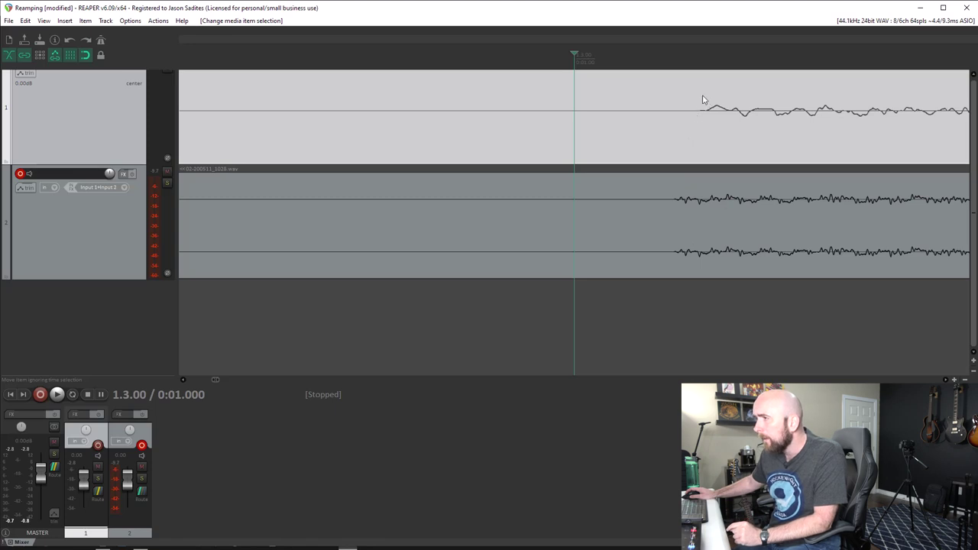
pyautogui.scroll(2, 699, 128)
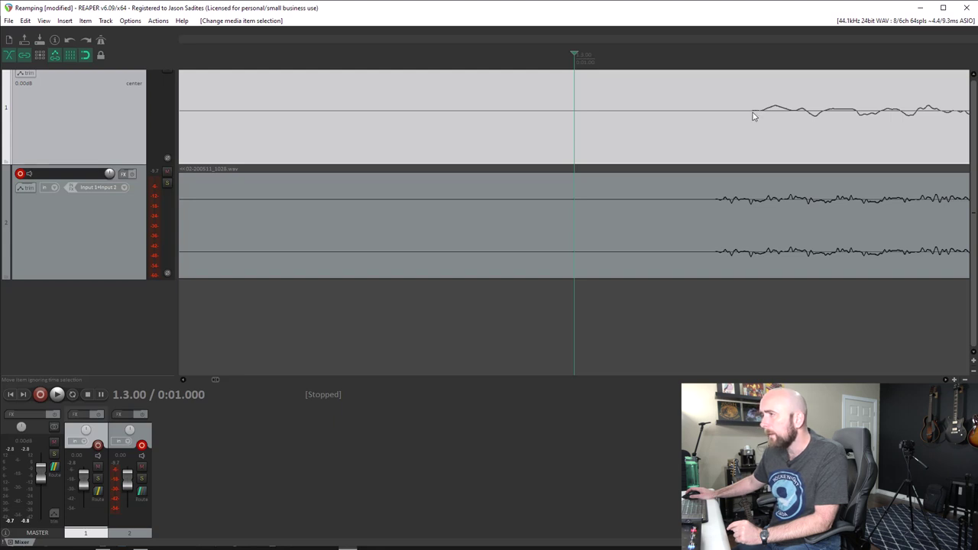
pyautogui.moveTo(727, 233); pyautogui.dragTo(791, 233)
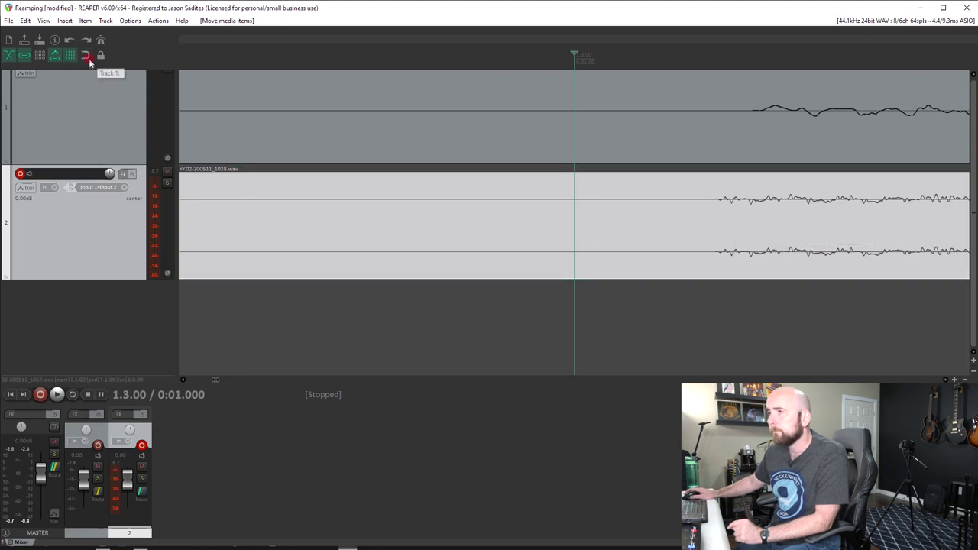
pyautogui.moveTo(650, 249); pyautogui.dragTo(666, 252)
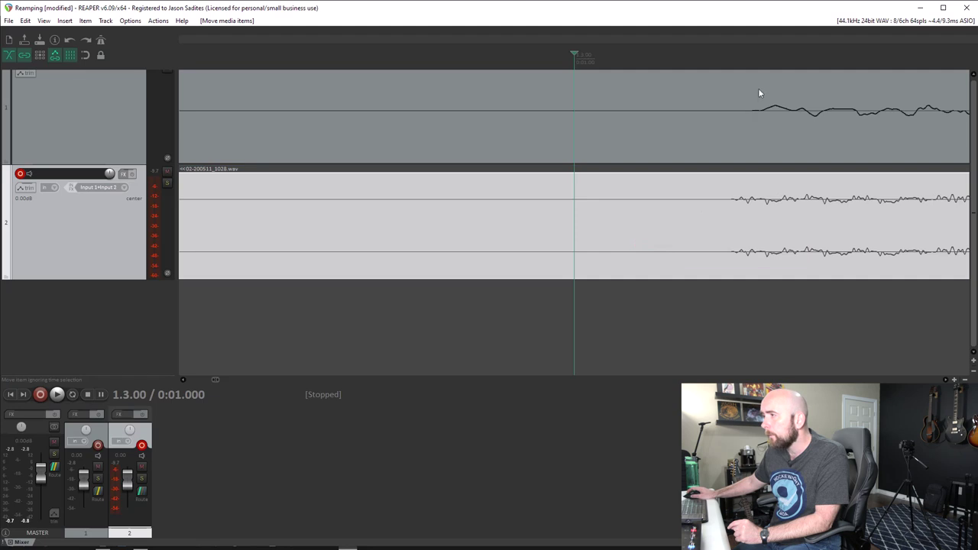
# Place the edit cursor at track 1's first note onset, about 0:01.010, and move track 2's recording later to line up with it.
pyautogui.click(751, 94)
pyautogui.click(750, 52)
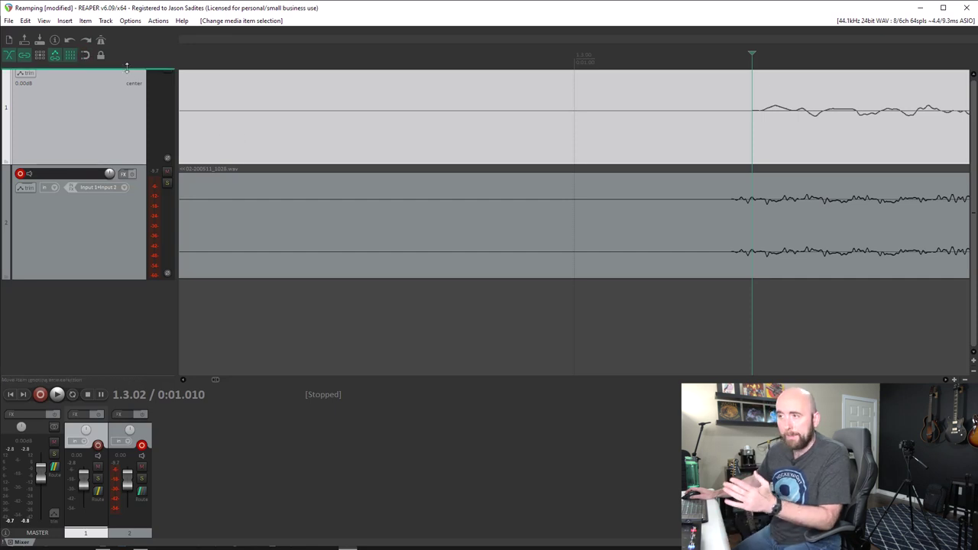
pyautogui.click(569, 226)
pyautogui.moveTo(569, 226); pyautogui.dragTo(587, 226)
pyautogui.moveTo(747, 115); pyautogui.dragTo(724, 218)
pyautogui.rightClick(725, 218)
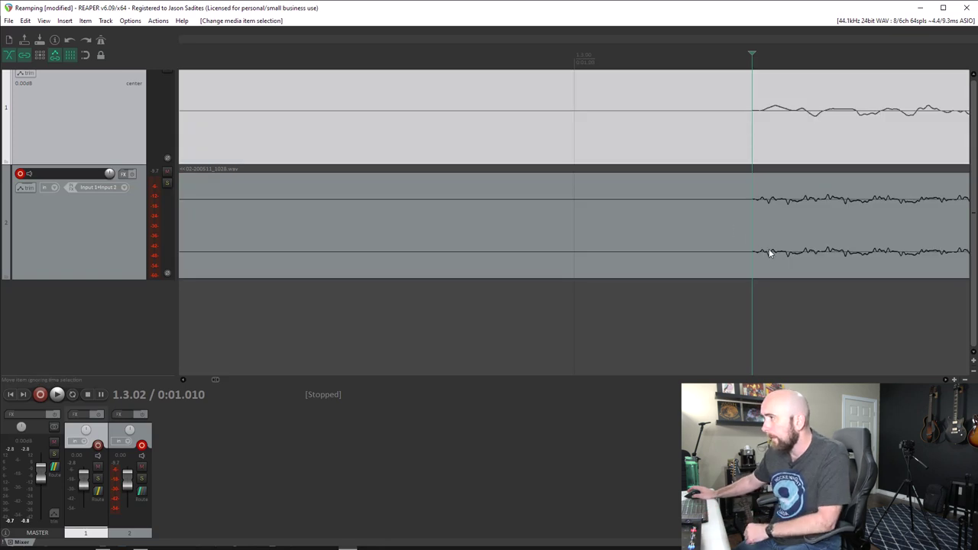
# Inspect at close range how track 2's first note onset lines up with track 1's, and return to the whole take.
pyautogui.scroll(3, 778, 233)
pyautogui.scroll(2, 778, 233)
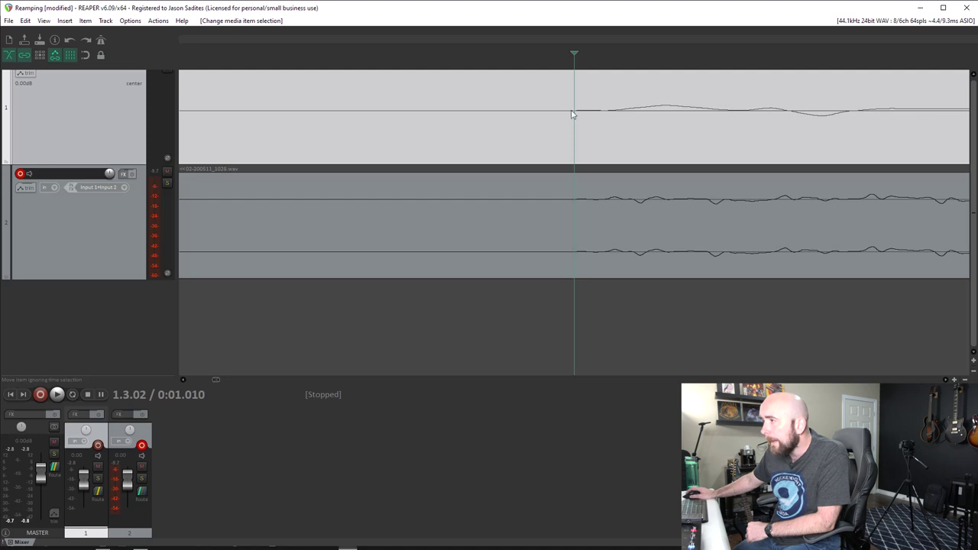
pyautogui.scroll(-10, 584, 131)
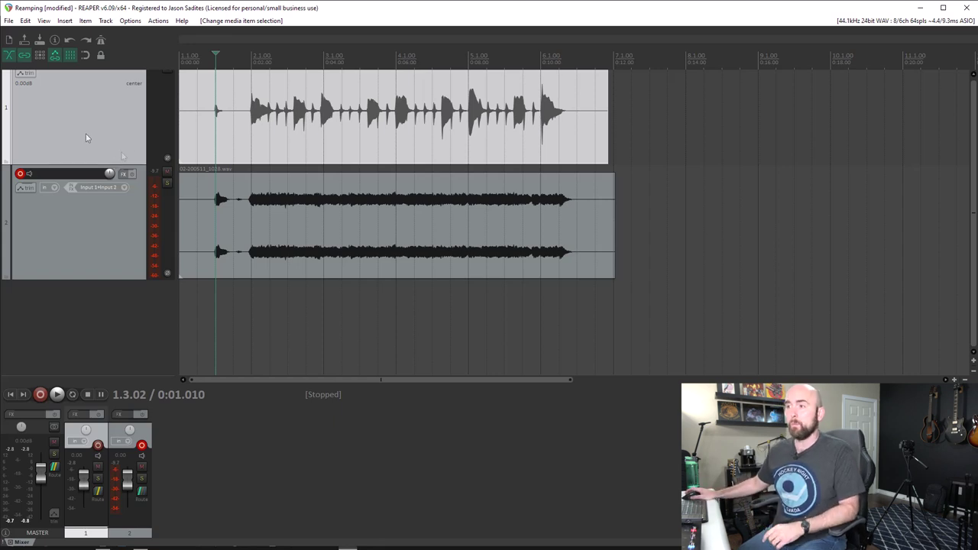
pyautogui.scroll(1, 126, 149)
pyautogui.click(166, 76)
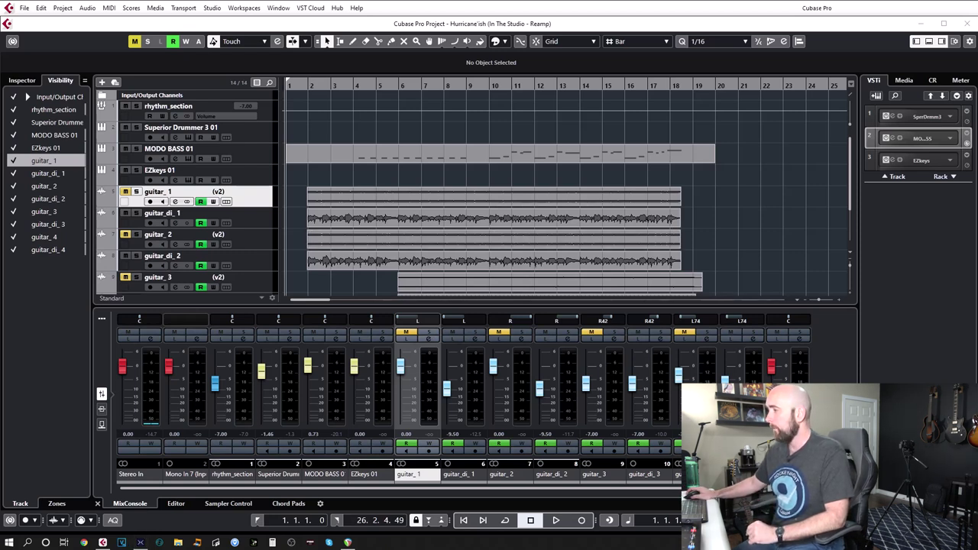
# Switch to the Cubase project and review the ASIO Helix input and output ports in Studio Setup.
pyautogui.click(838, 35)
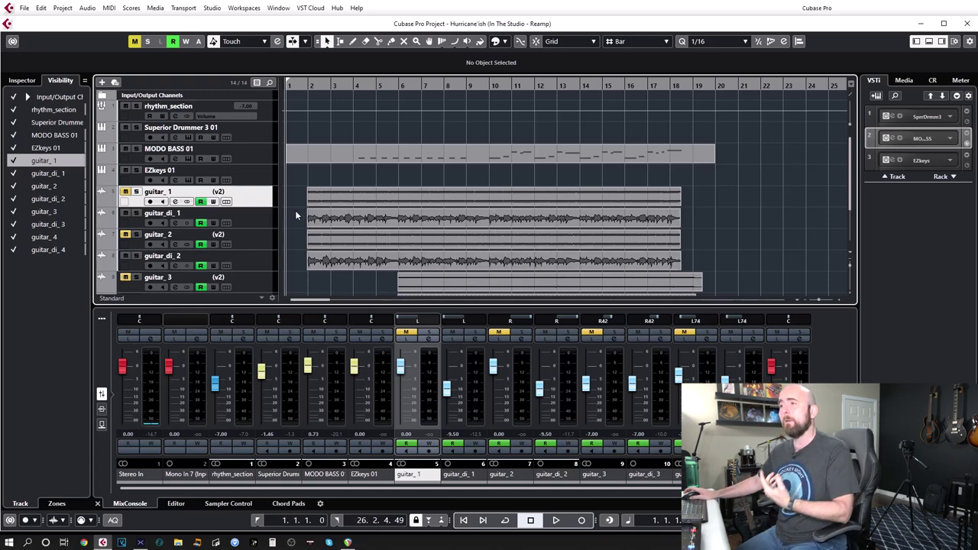
pyautogui.scroll(-3, 295, 210)
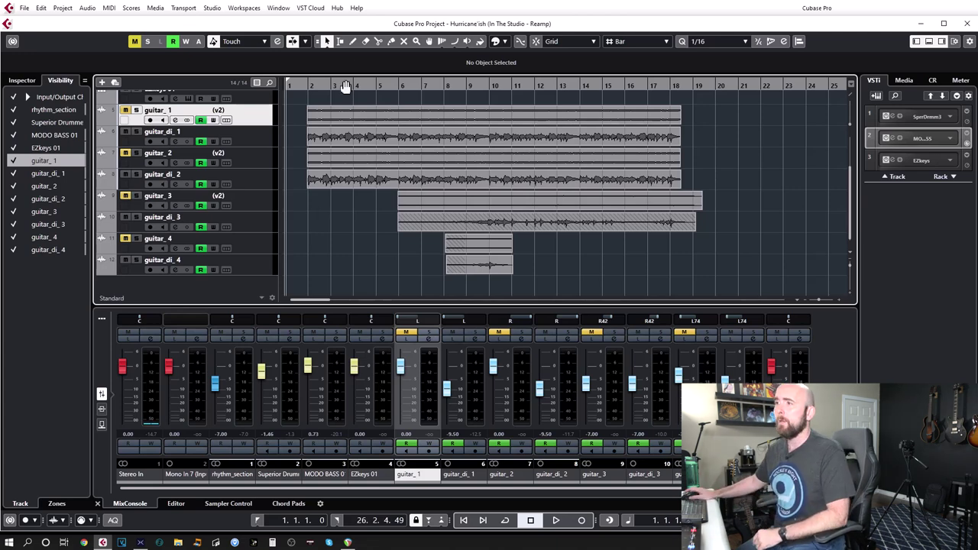
pyautogui.click(212, 7)
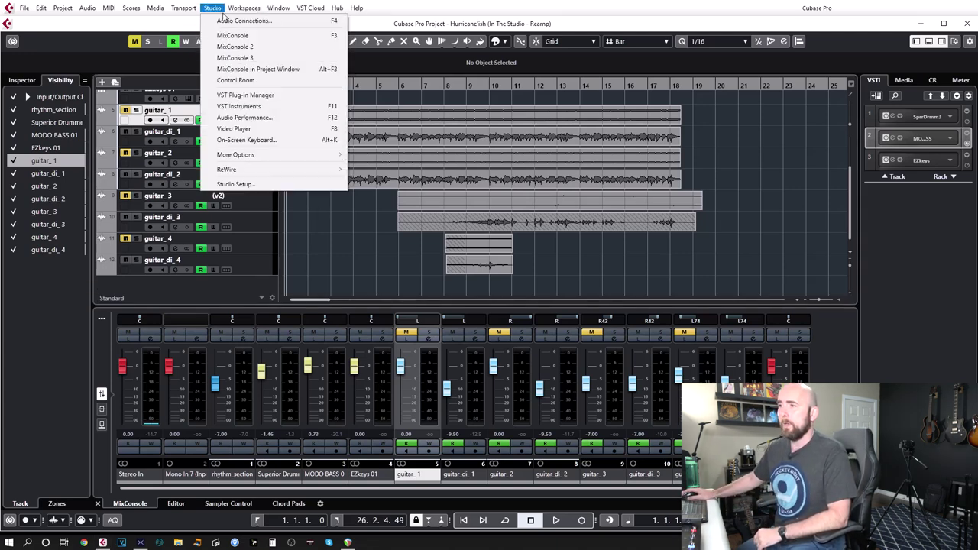
pyautogui.click(233, 184)
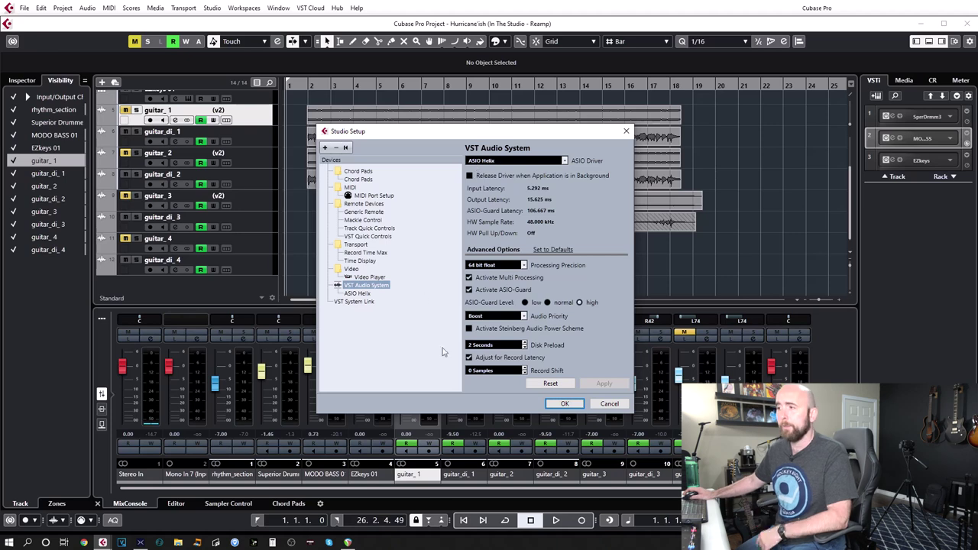
pyautogui.click(357, 293)
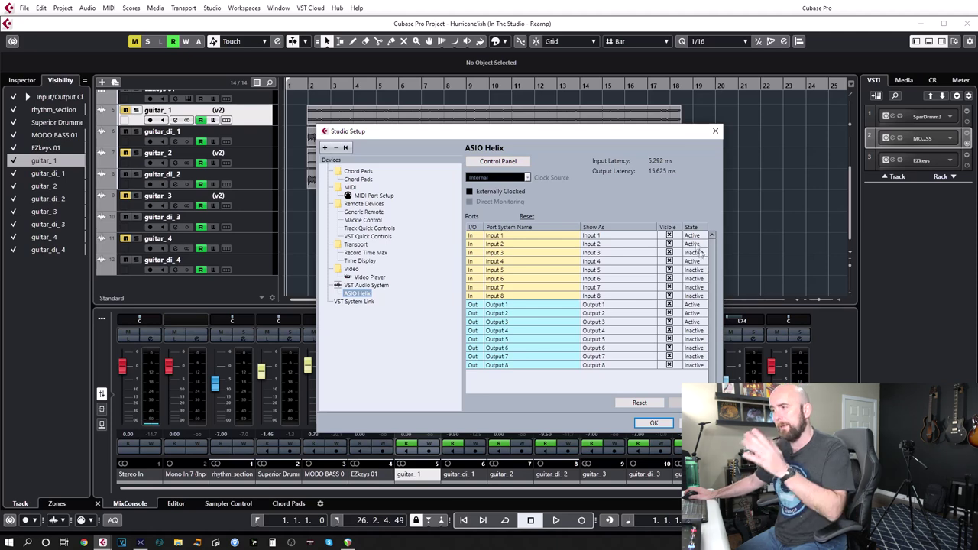
pyautogui.click(655, 424)
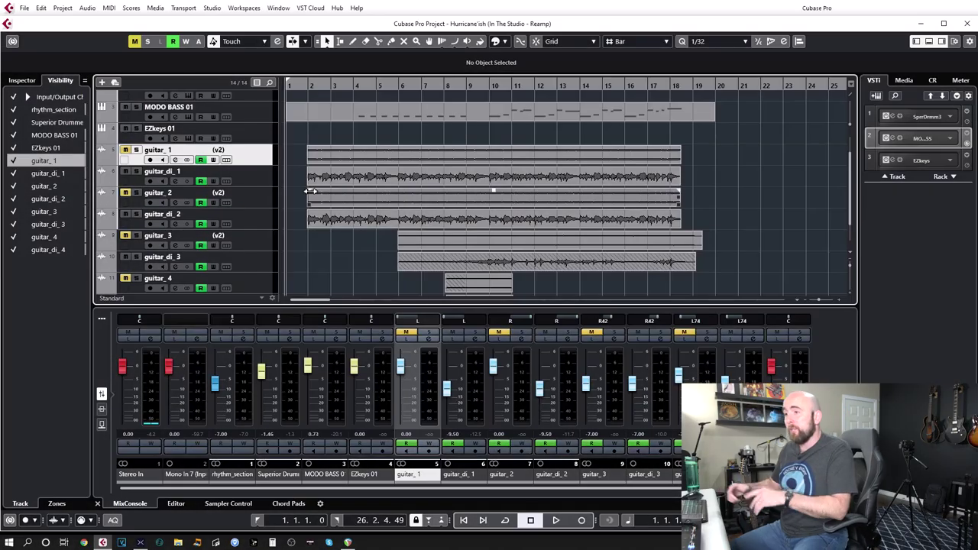
# Add a mono audio track named guitar_di, with Mono In 7 (Input 7) as input and Stereo Out as output.
pyautogui.hotkey('ctrl', 't')
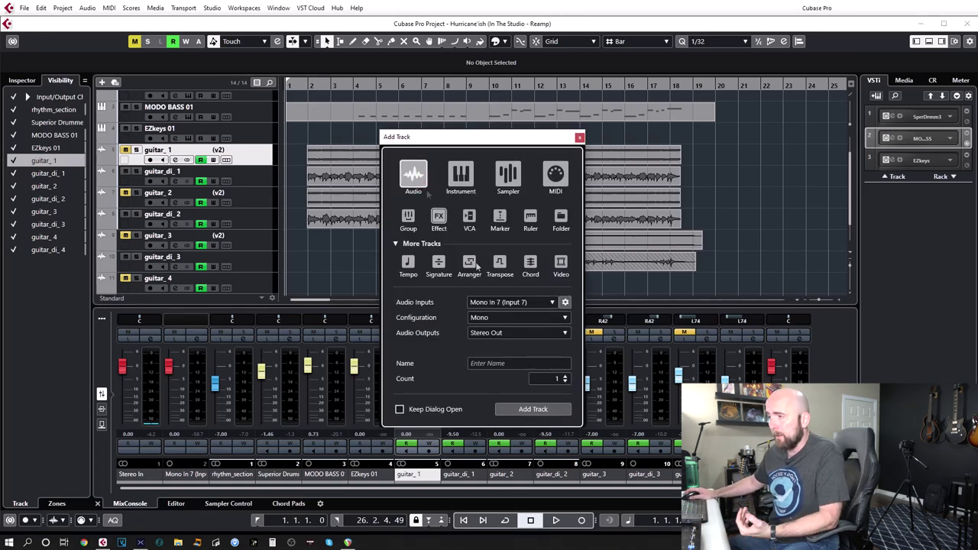
pyautogui.click(524, 303)
pyautogui.click(528, 468)
pyautogui.click(517, 364)
pyautogui.press('BackSpace')
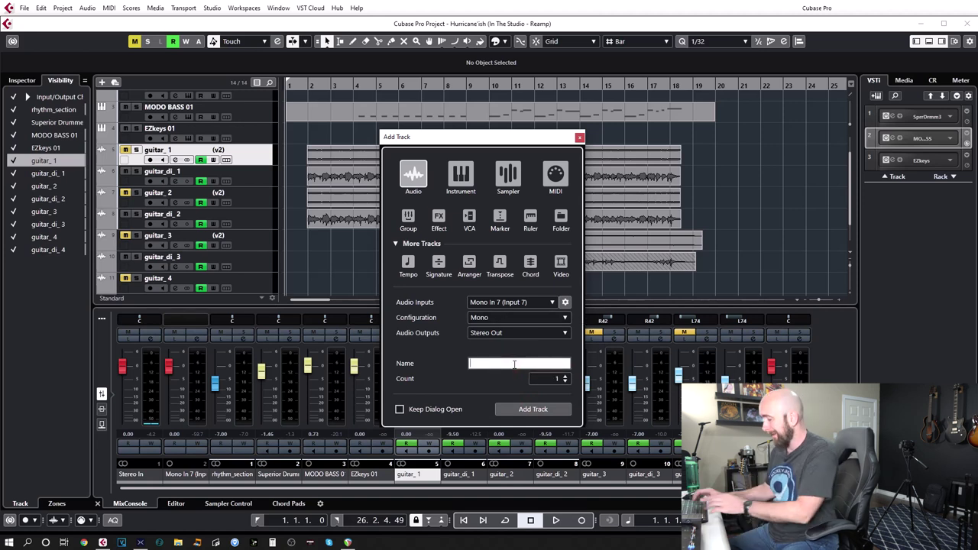
pyautogui.write('guitar_di')
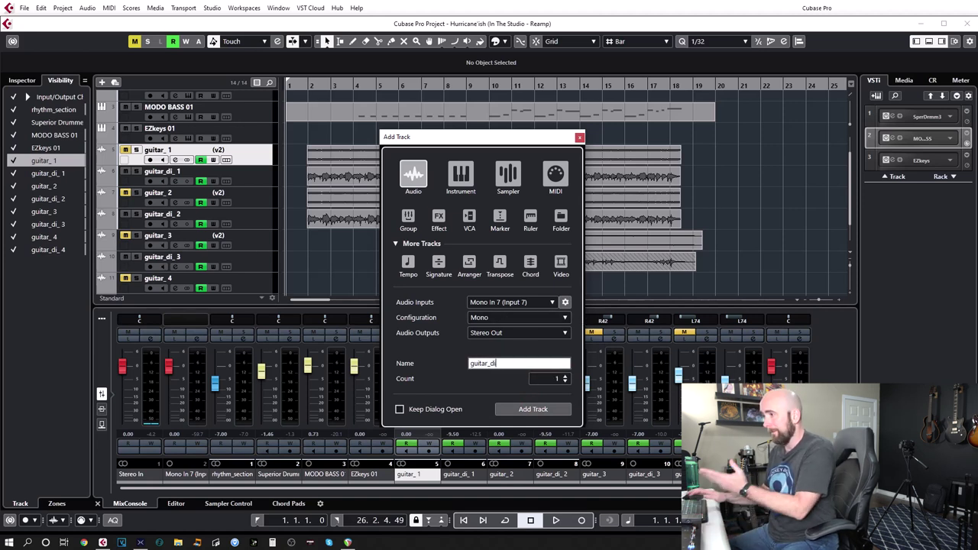
pyautogui.press('Return')
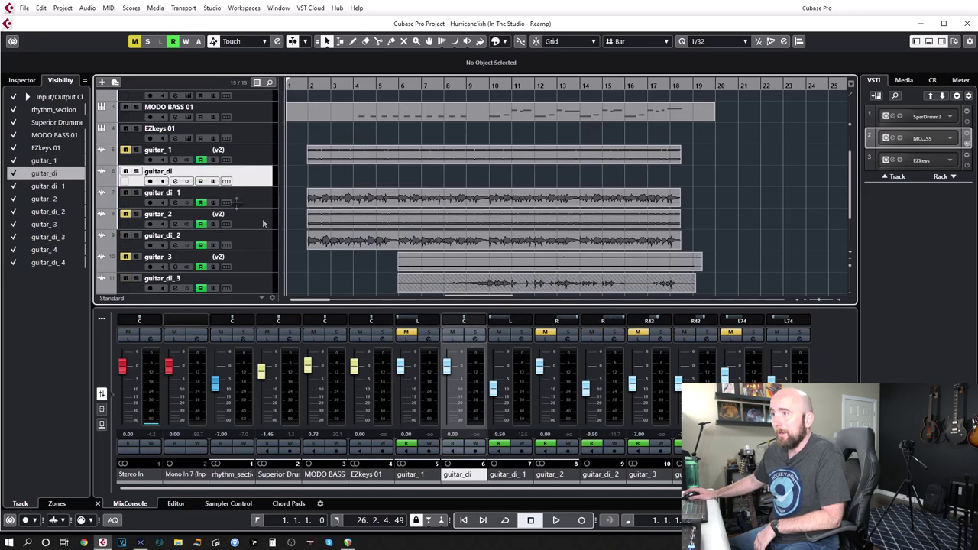
# Move the guitar_di track above guitar_ 1, solo it and enable it for recording.
pyautogui.moveTo(256, 182); pyautogui.dragTo(135, 151)
pyautogui.click(135, 150)
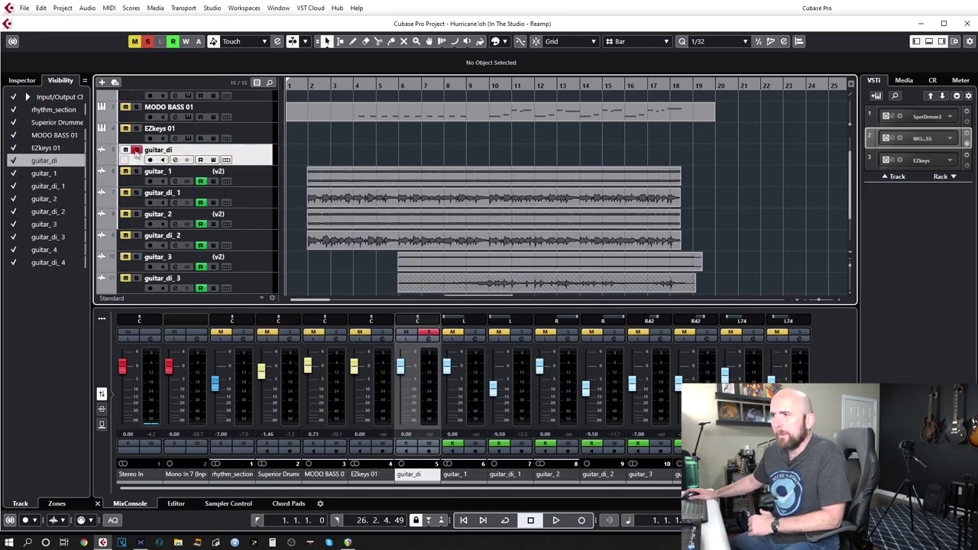
pyautogui.click(150, 160)
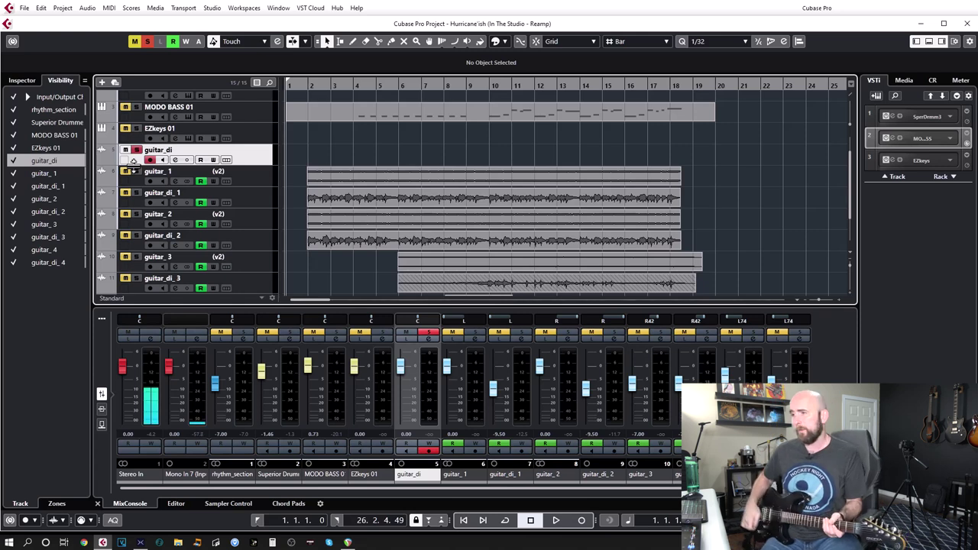
# Record a short dry guitar take on guitar_di from bar 1, enlarge the track and play the take back.
pyautogui.press('KP_Multiply')
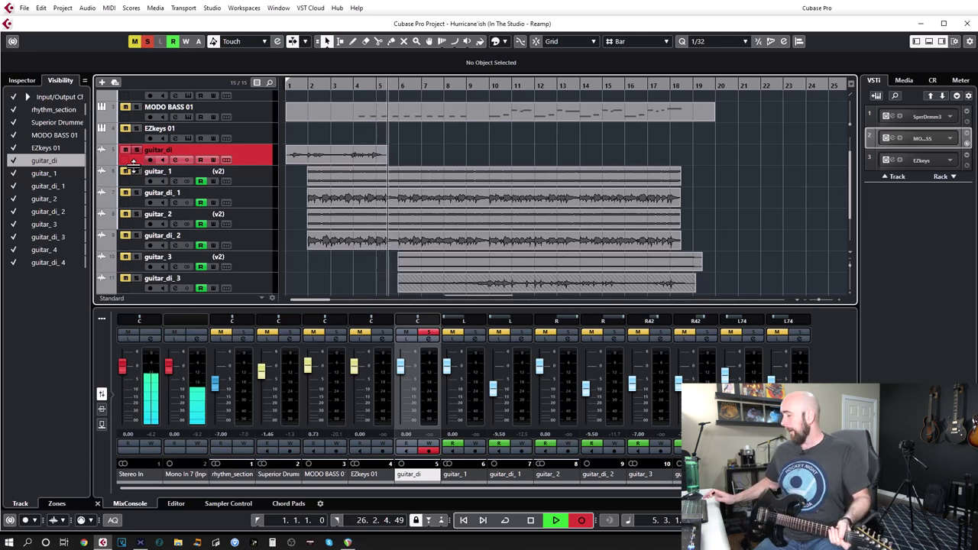
pyautogui.press('space')
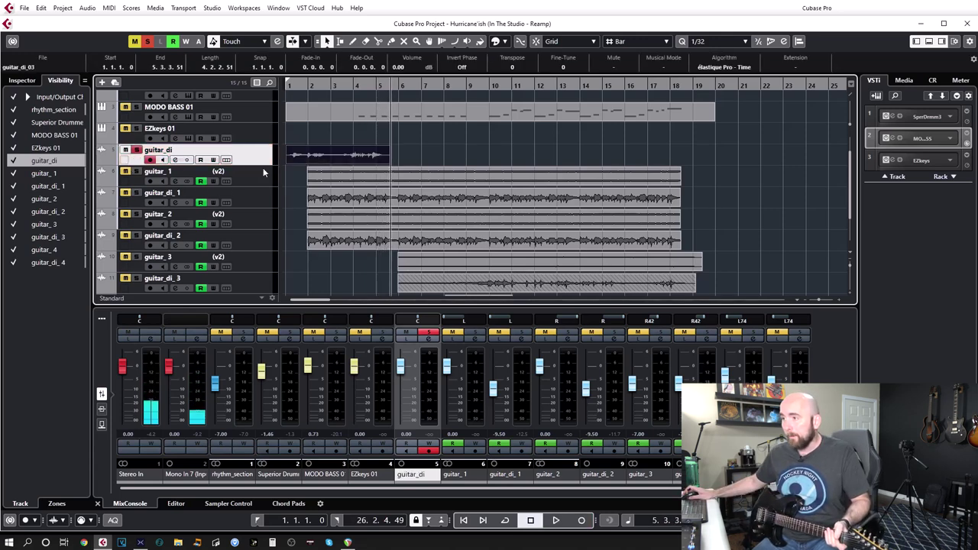
pyautogui.moveTo(263, 165); pyautogui.dragTo(295, 268)
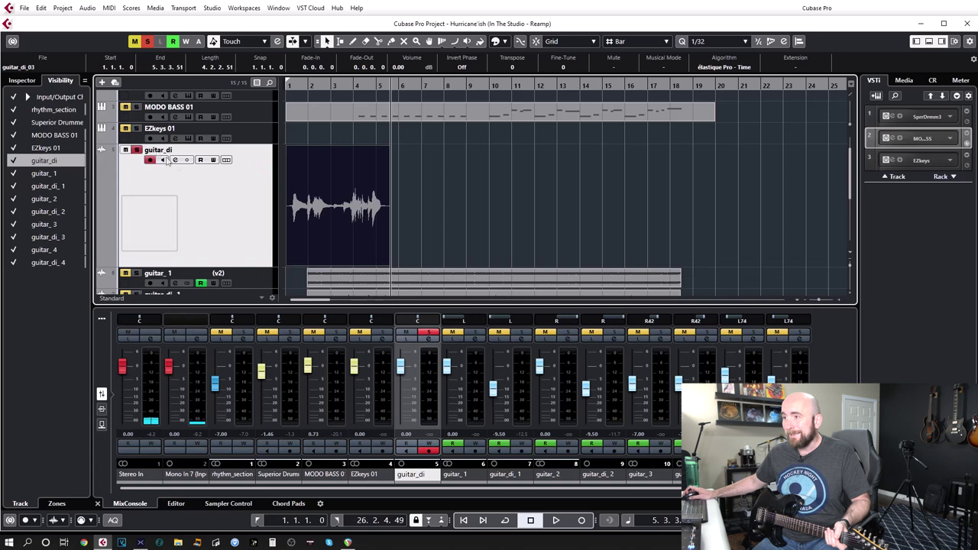
pyautogui.click(293, 86)
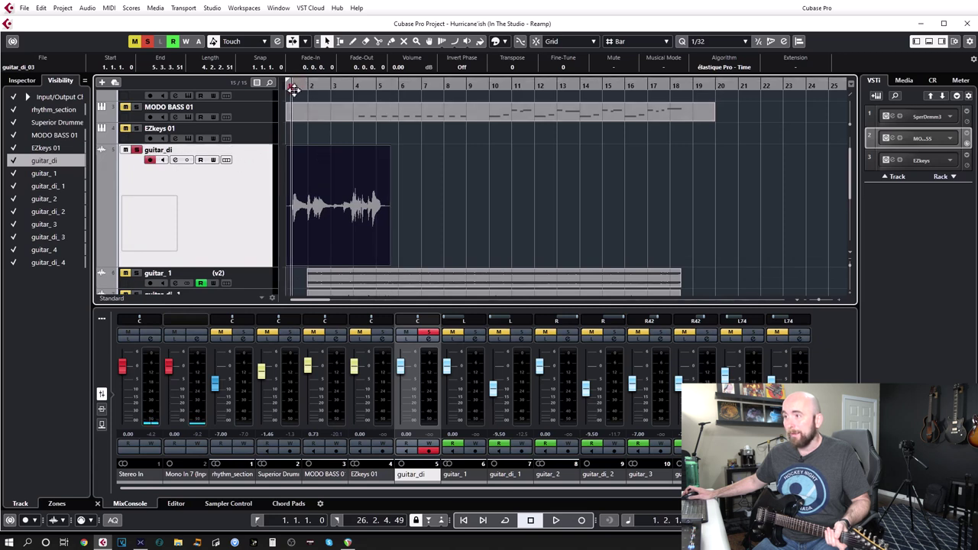
pyautogui.press('space')
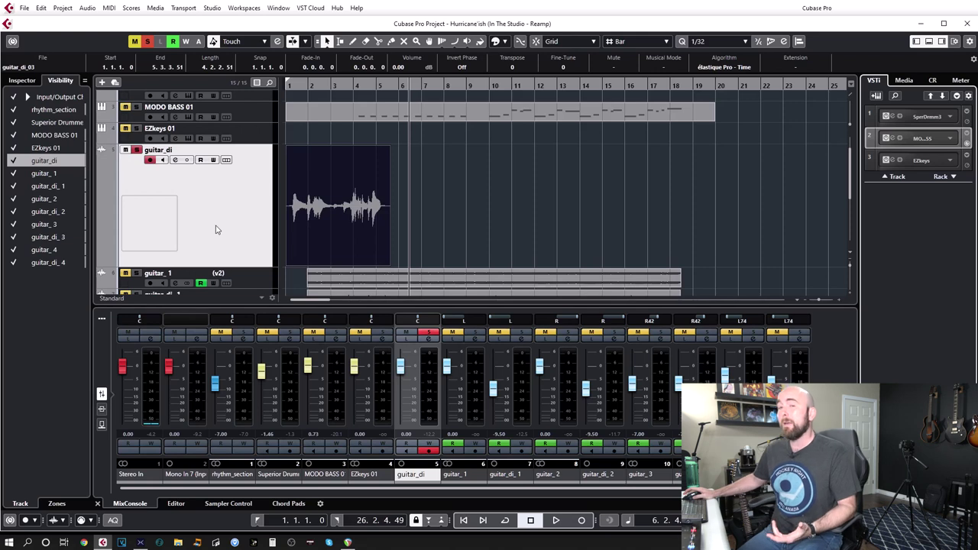
# Load Line 6 Helix Native into the first insert slot of the guitar_di channel.
pyautogui.click(175, 160)
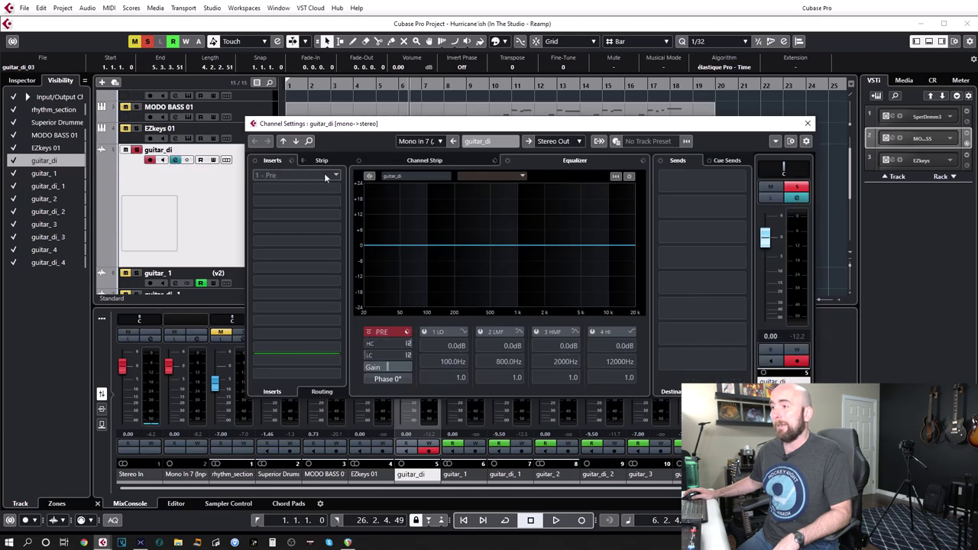
pyautogui.moveTo(409, 128); pyautogui.dragTo(332, 137)
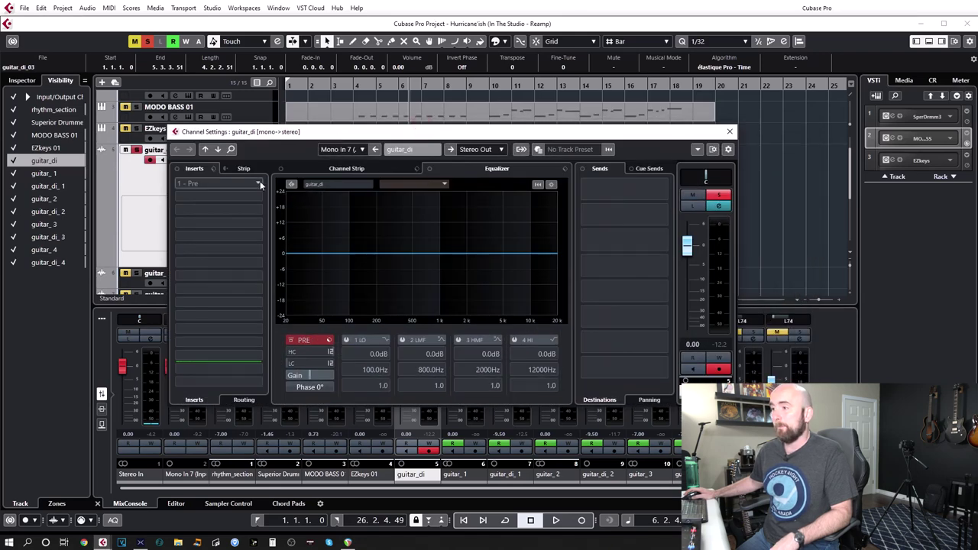
pyautogui.click(260, 184)
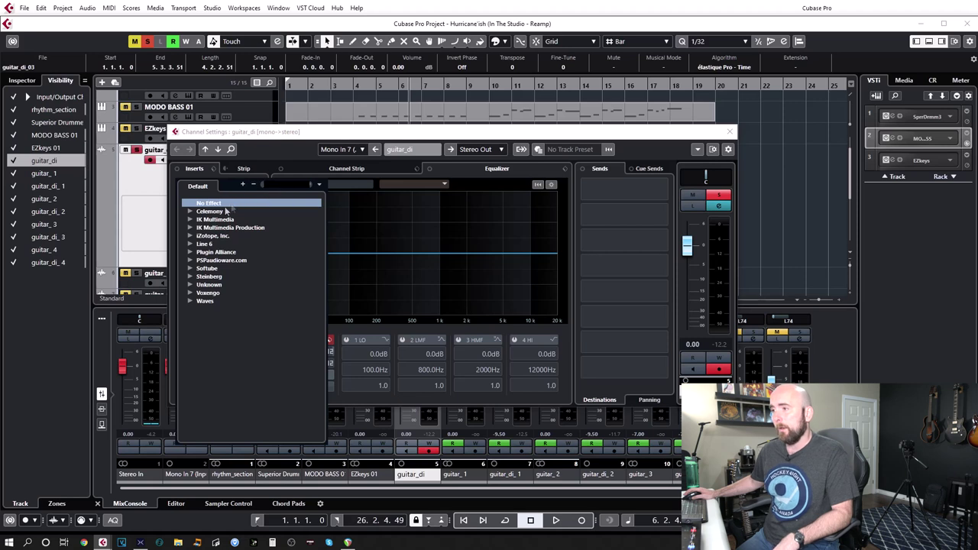
pyautogui.click(190, 244)
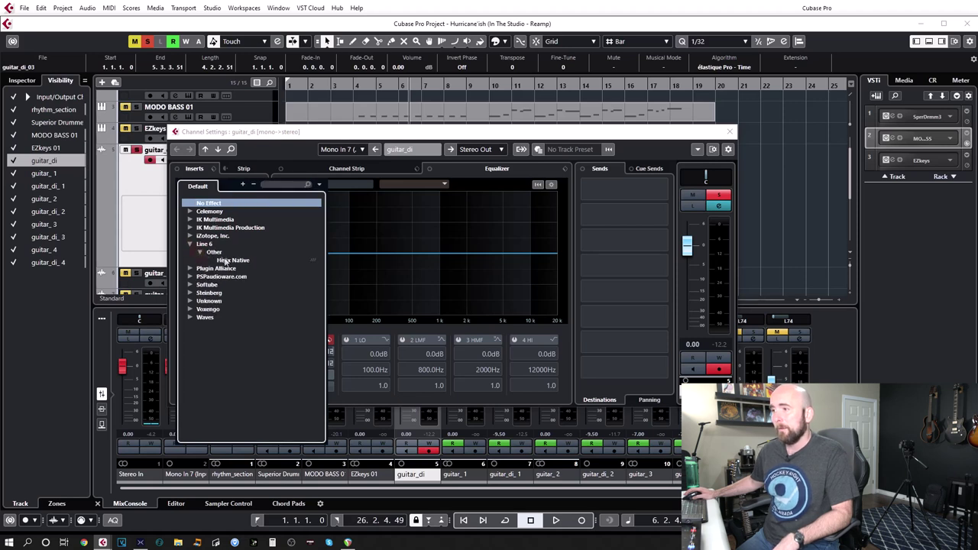
pyautogui.click(224, 261)
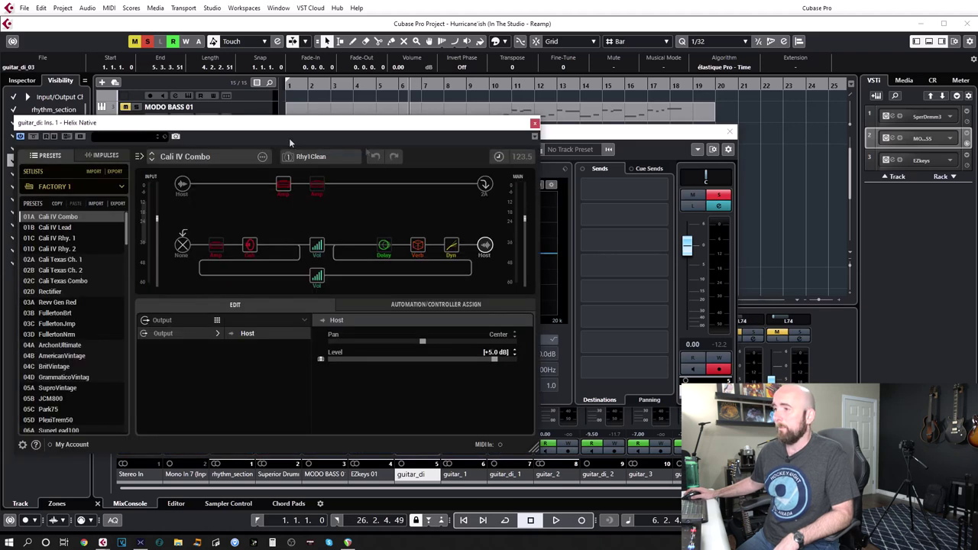
# Clear Helix Native from guitar_di's inserts and remove the guitar_di track from the project.
pyautogui.click(534, 124)
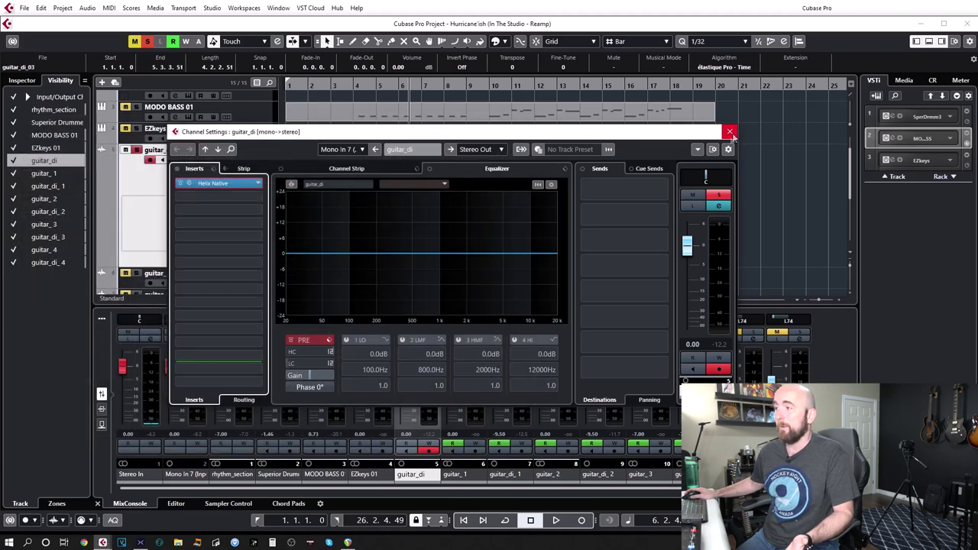
pyautogui.click(258, 184)
pyautogui.click(216, 204)
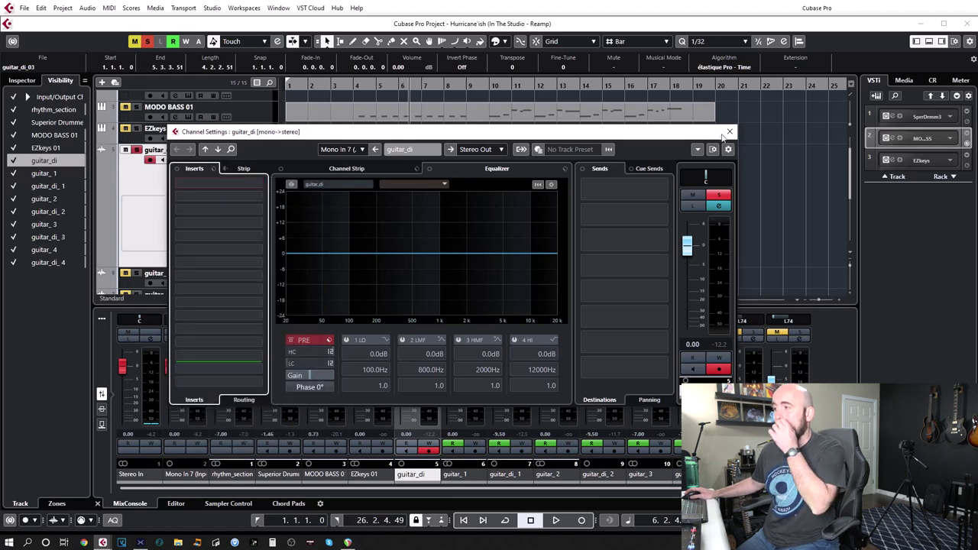
pyautogui.click(730, 131)
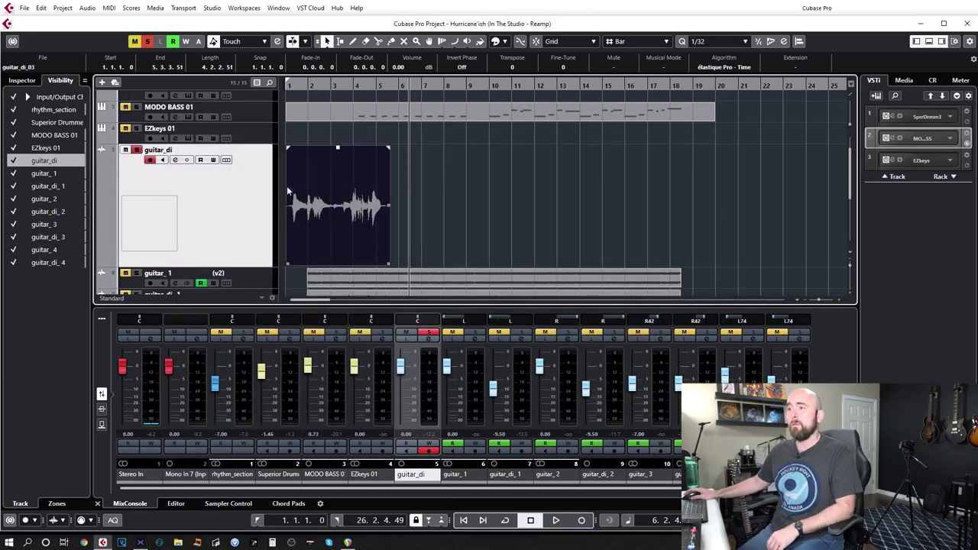
pyautogui.rightClick(238, 223)
pyautogui.click(275, 263)
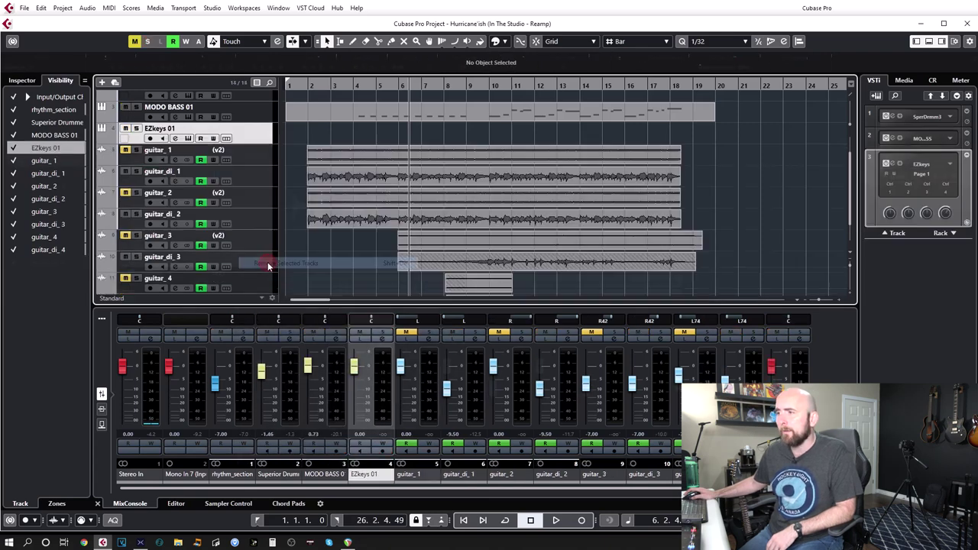
# Look over the processed guitar tracks and their matching DI tracks, selecting guitar_ 1.
pyautogui.scroll(2, 401, 169)
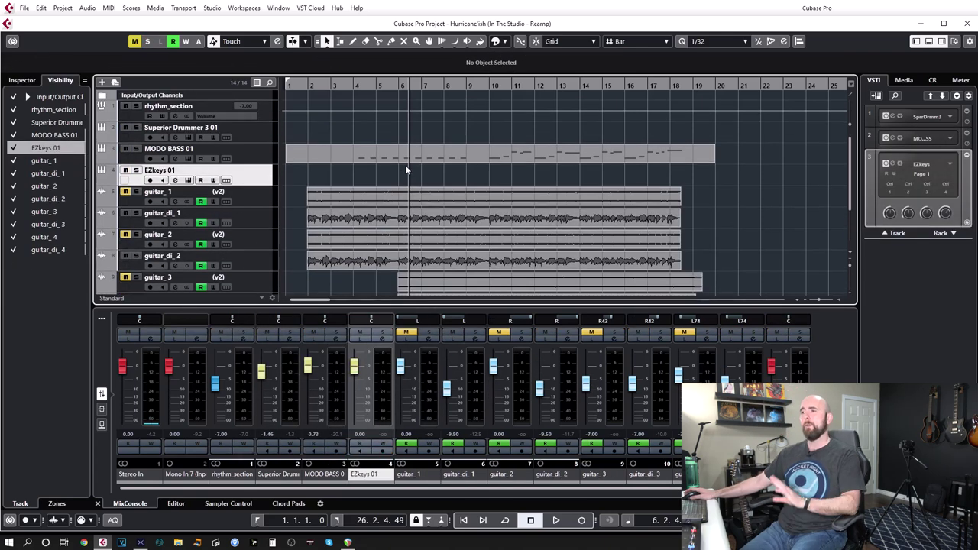
pyautogui.scroll(-2, 401, 169)
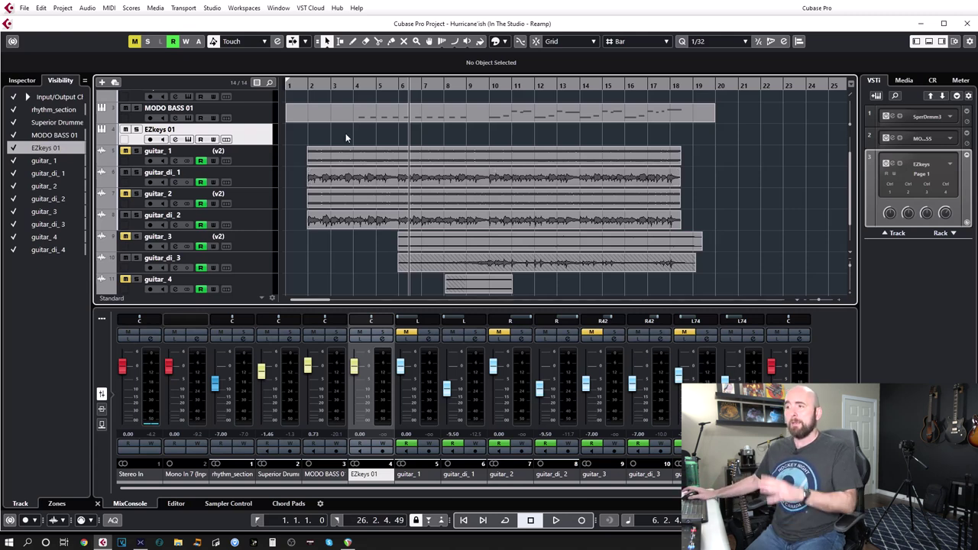
pyautogui.click(264, 154)
pyautogui.click(262, 174)
pyautogui.click(252, 159)
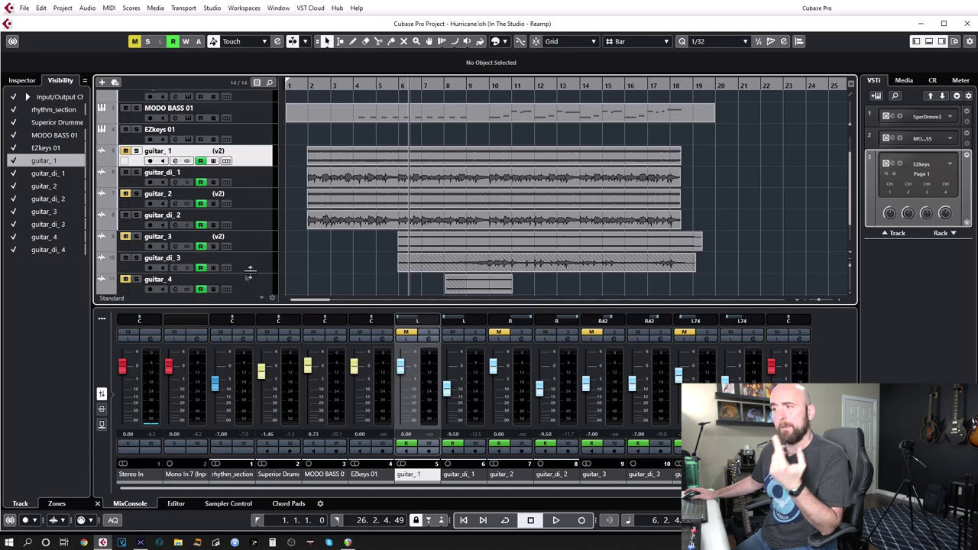
pyautogui.scroll(-2, 349, 244)
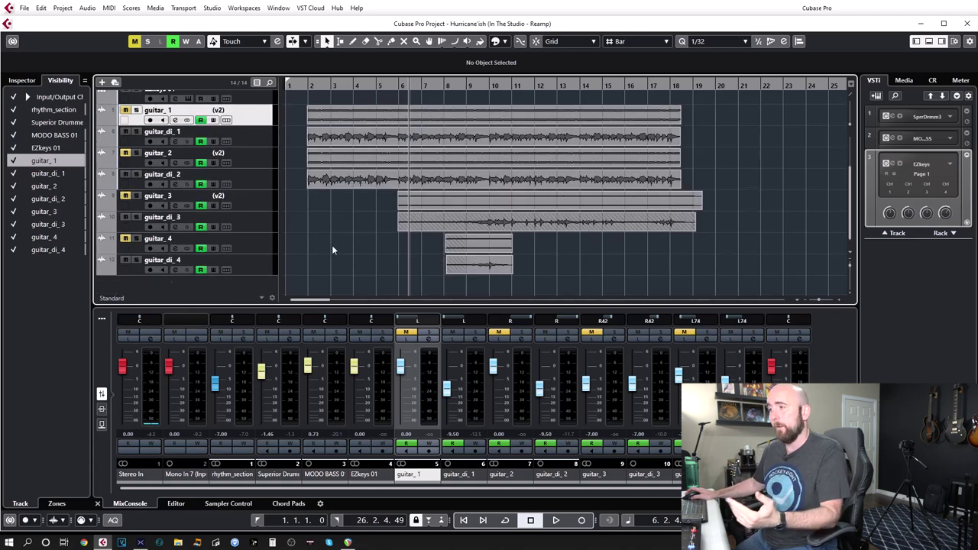
pyautogui.scroll(2, 333, 246)
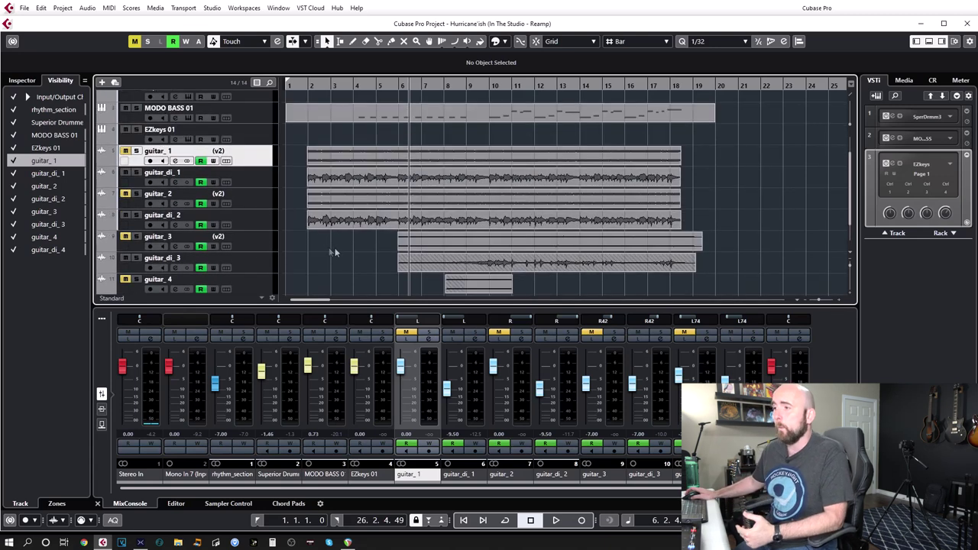
# Mute the four guitar DI tracks, unmute guitar_ 1 to guitar_ 4, and move the playback position to the start of bar 2.
pyautogui.click(126, 172)
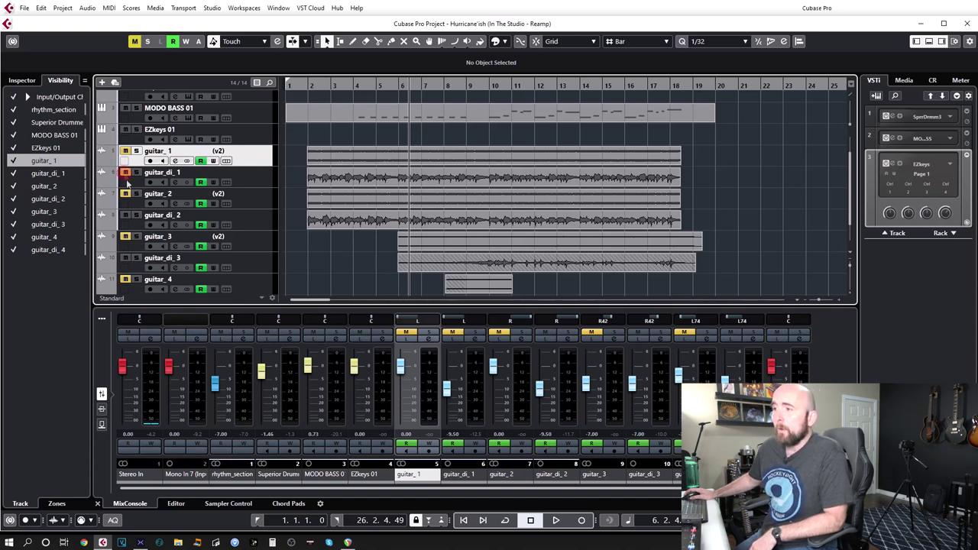
pyautogui.scroll(-2, 312, 250)
pyautogui.click(127, 262)
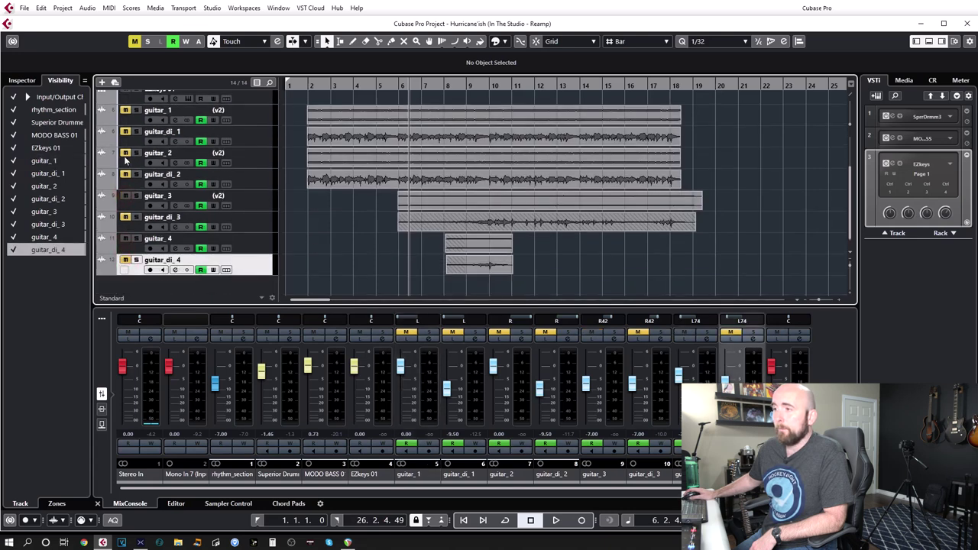
pyautogui.click(305, 86)
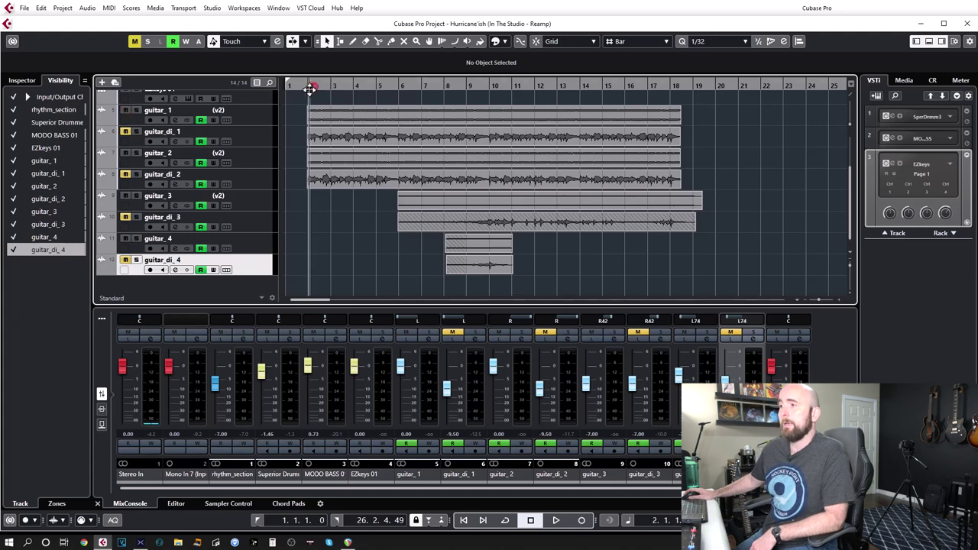
# Look over the drum mixer of the Superior Drummer 3 01 track and close the instrument window.
pyautogui.press('g')
pyautogui.scroll(4, 260, 181)
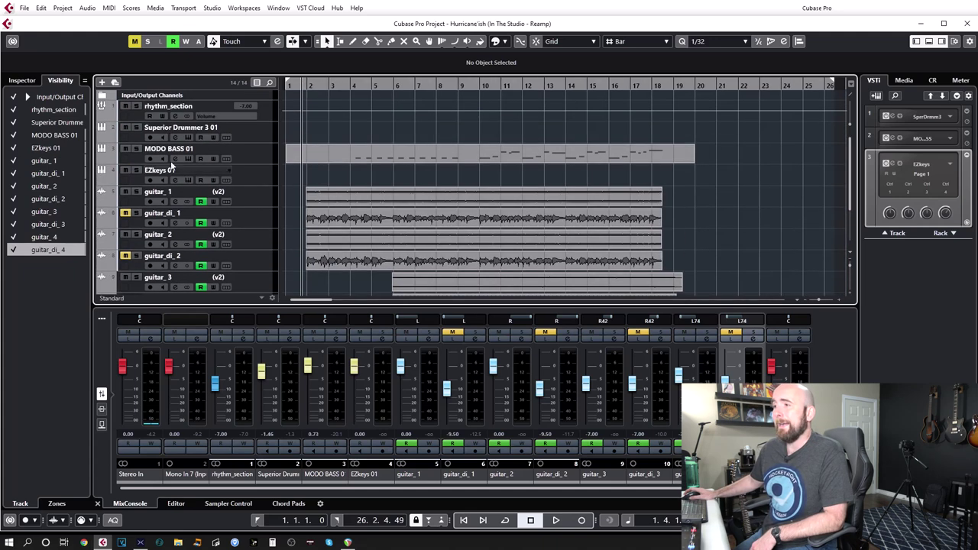
pyautogui.click(191, 137)
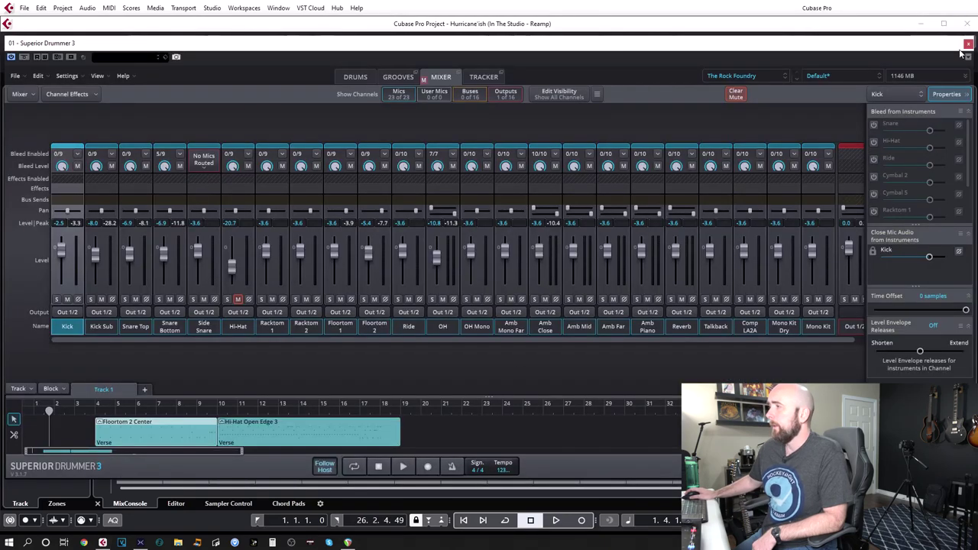
pyautogui.click(968, 44)
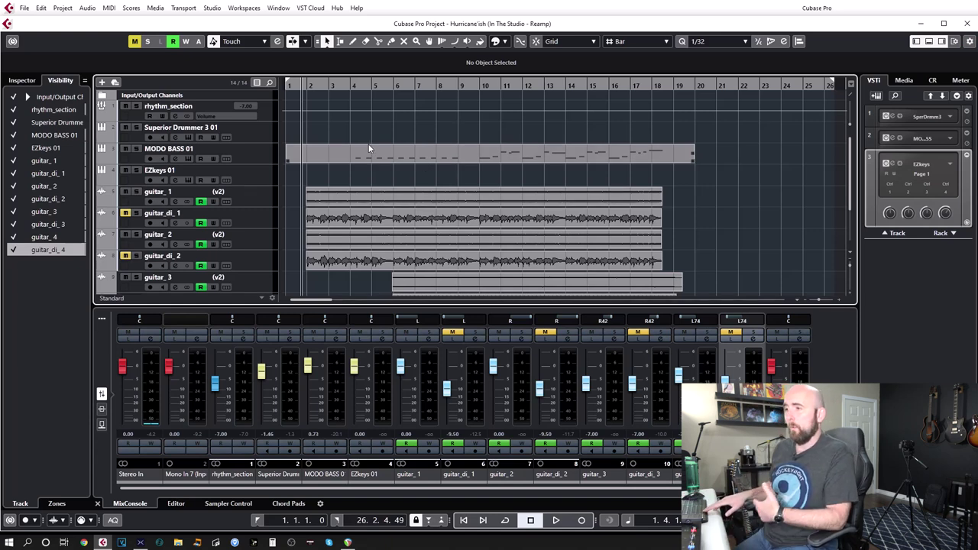
# Play the mix with the processed guitars from late in bar 1 into bar 14, and select the guitar_ 3 clip.
pyautogui.press('space')
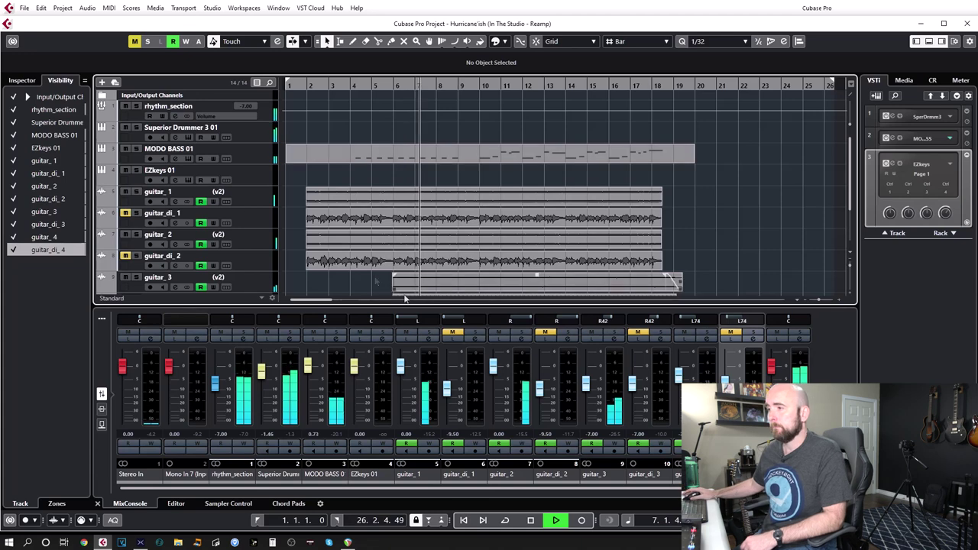
pyautogui.scroll(-3, 354, 245)
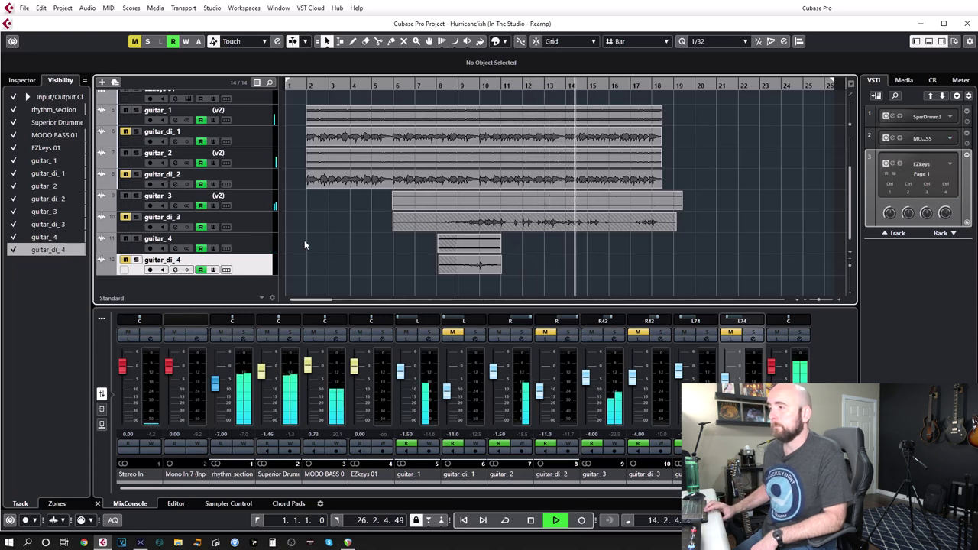
pyautogui.press('space')
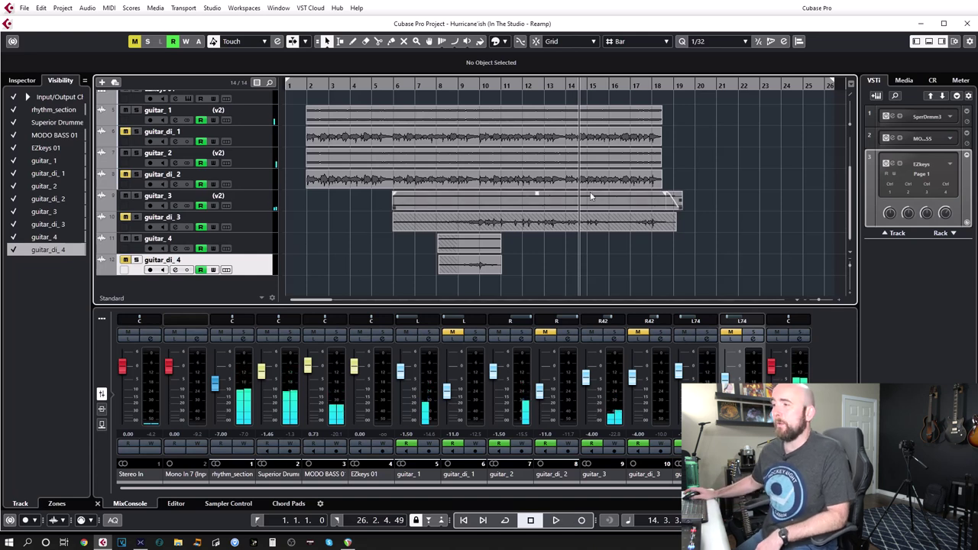
pyautogui.click(448, 202)
pyautogui.click(449, 205)
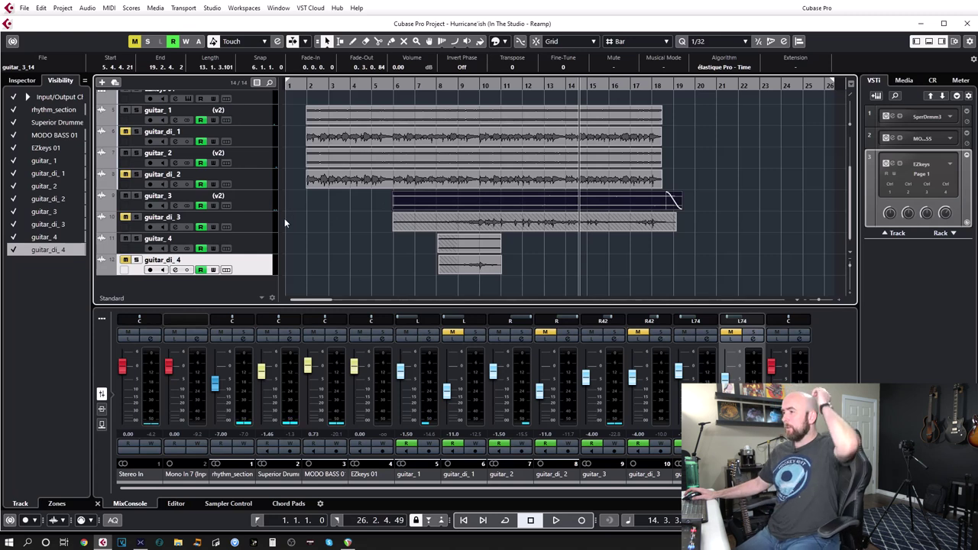
# Mute the processed guitars, unmute the four DI tracks, and play the mix from late in bar 1 into bar 11.
pyautogui.click(304, 85)
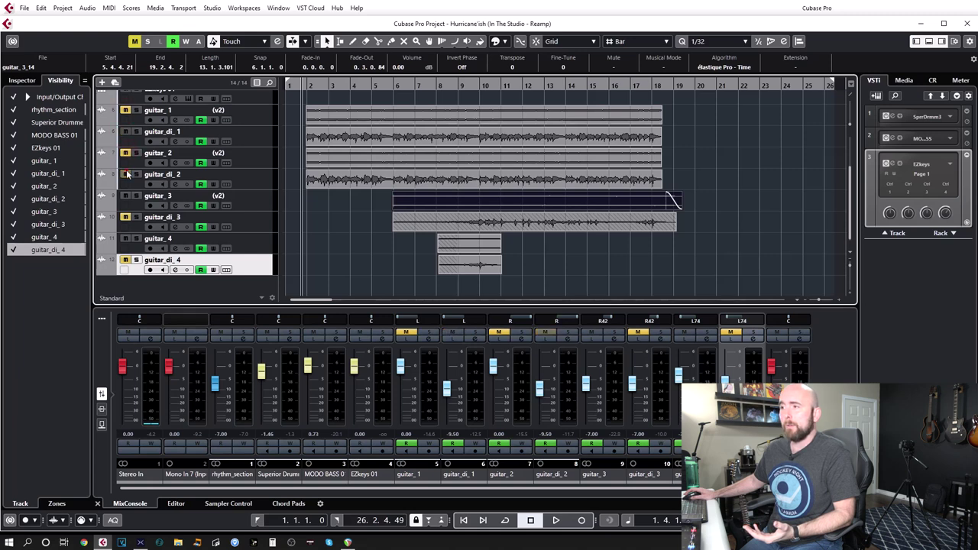
pyautogui.click(125, 260)
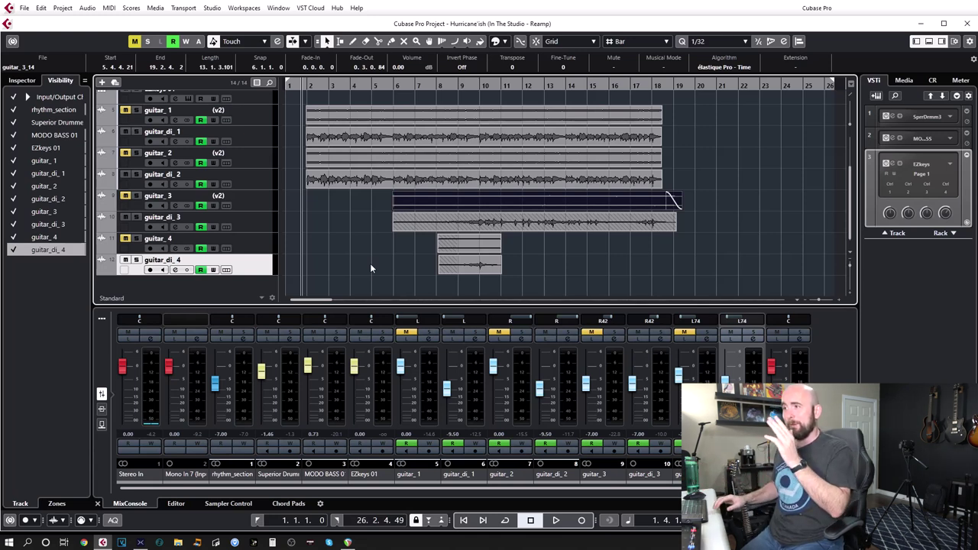
pyautogui.press('space')
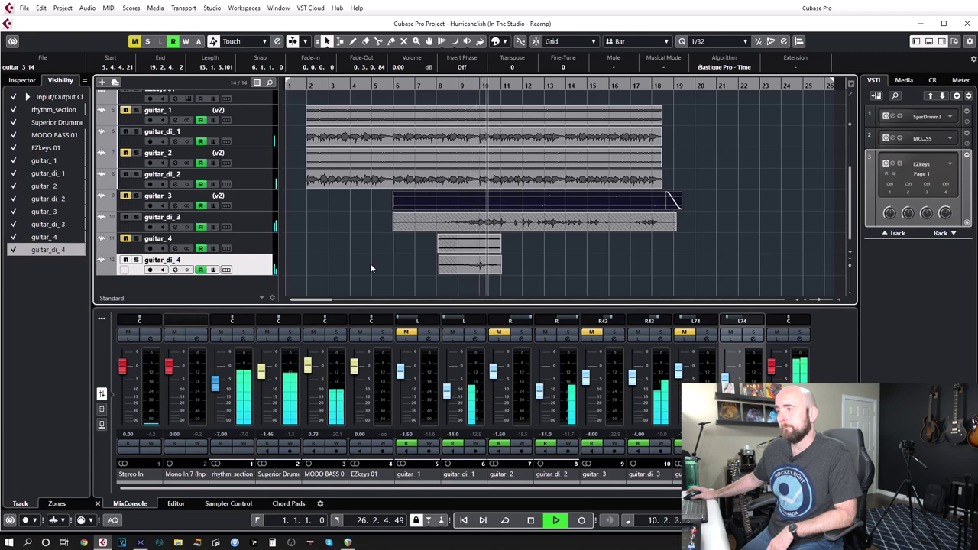
pyautogui.press('space')
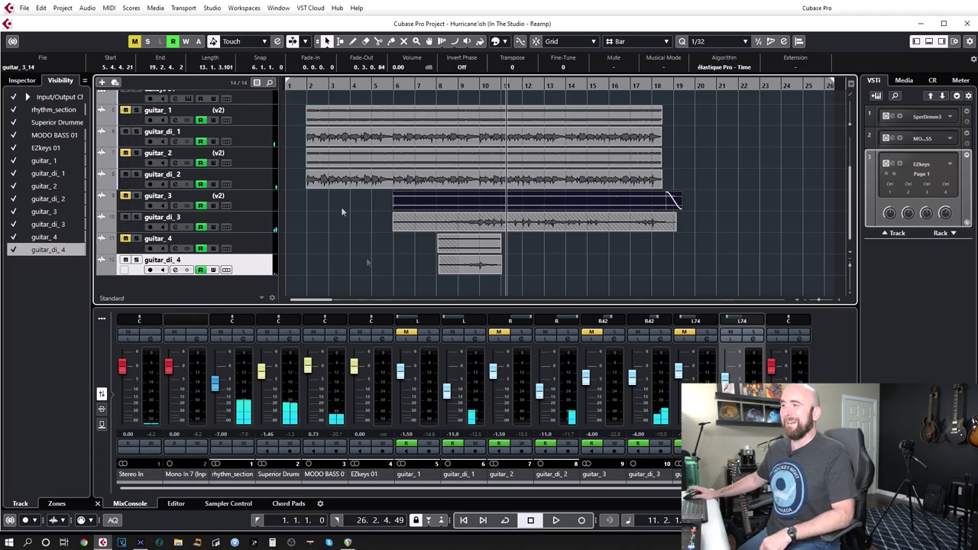
# Look over the guitar_ 1 and guitar_ 2 tracks, including guitar_ 2's track settings, and return to the track visibility list.
pyautogui.click(254, 119)
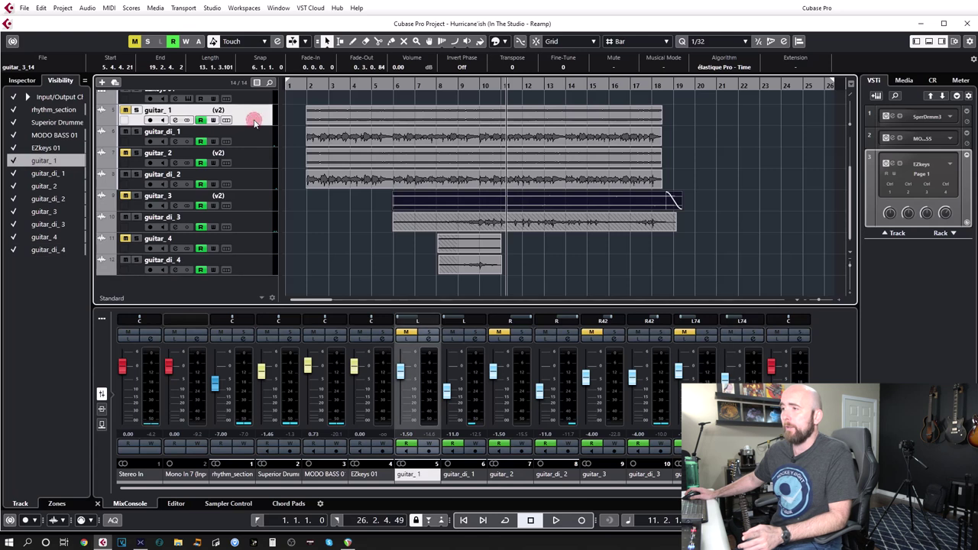
pyautogui.click(267, 160)
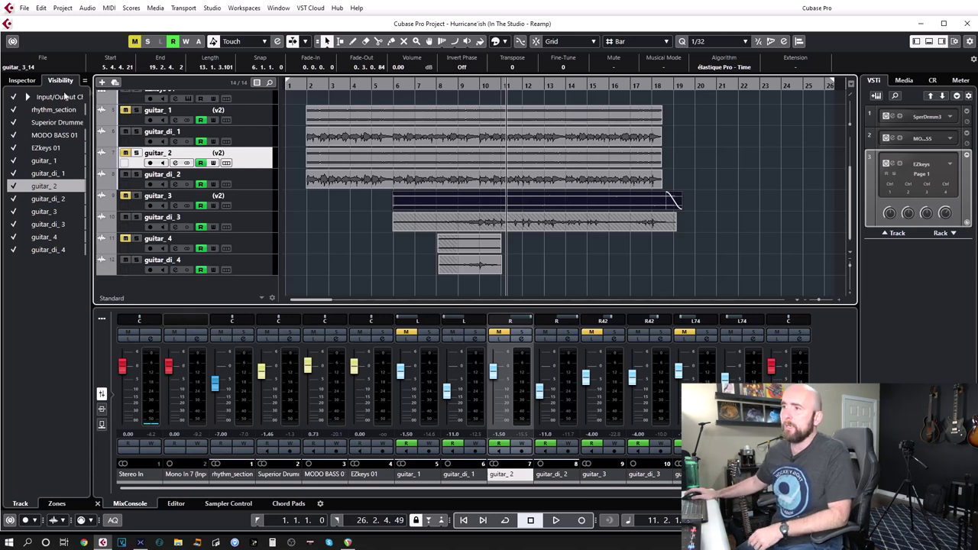
pyautogui.click(22, 81)
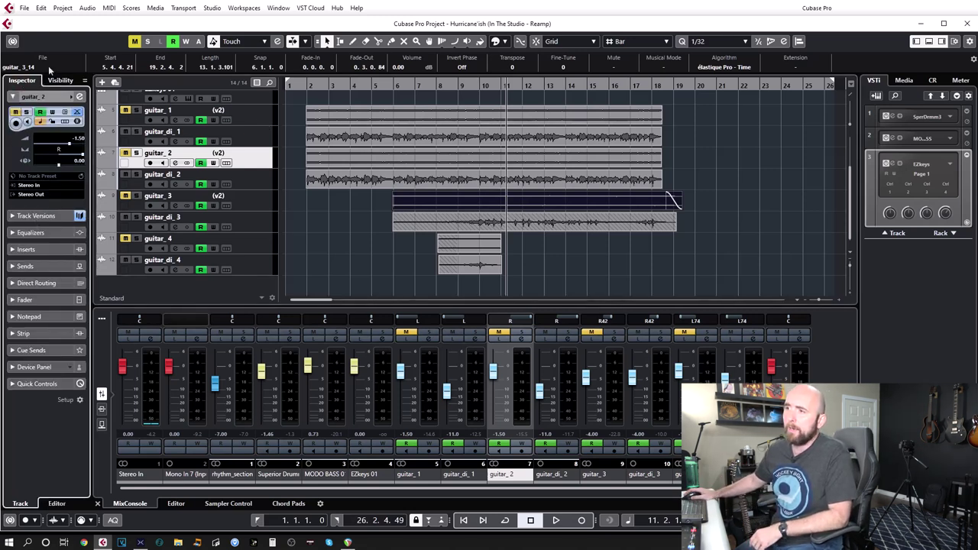
pyautogui.click(49, 80)
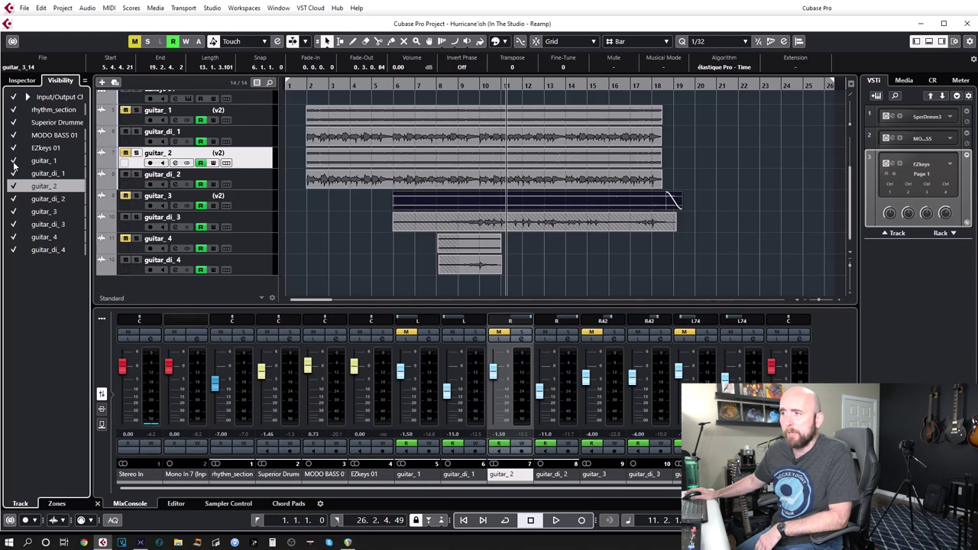
pyautogui.click(264, 114)
pyautogui.click(253, 152)
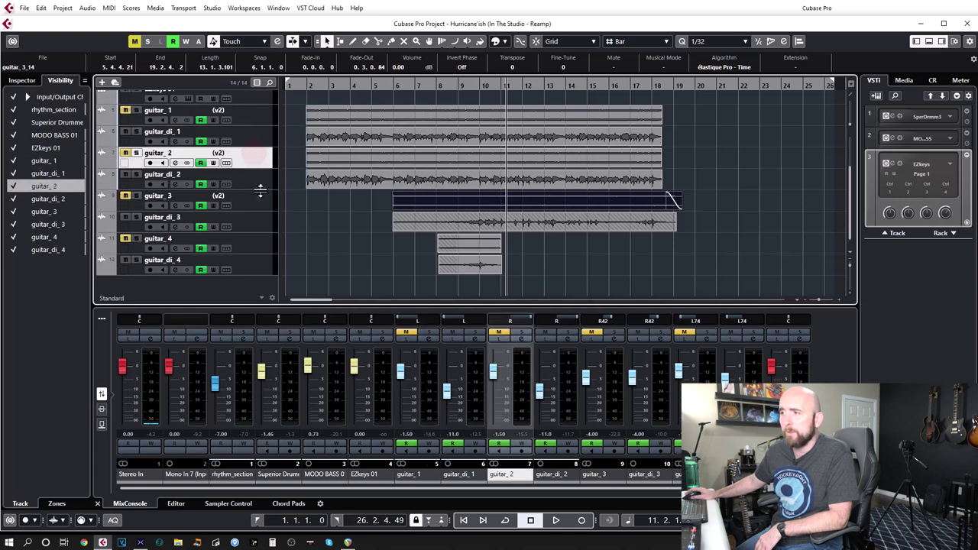
pyautogui.click(260, 110)
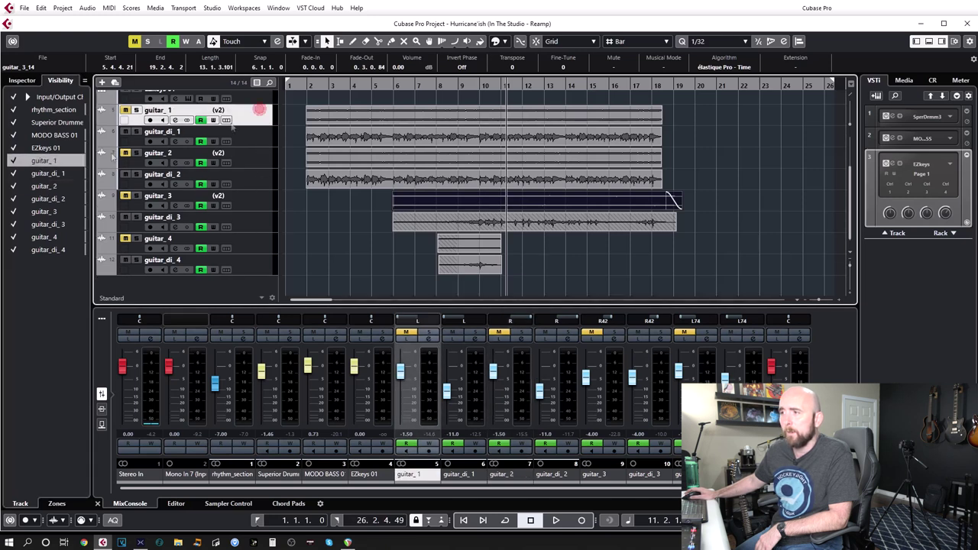
# Hide the processed tracks guitar_ 1, guitar_ 2, guitar_ 3 and guitar_ 4 so only their DI tracks are shown.
pyautogui.click(13, 160)
pyautogui.click(13, 186)
pyautogui.click(13, 210)
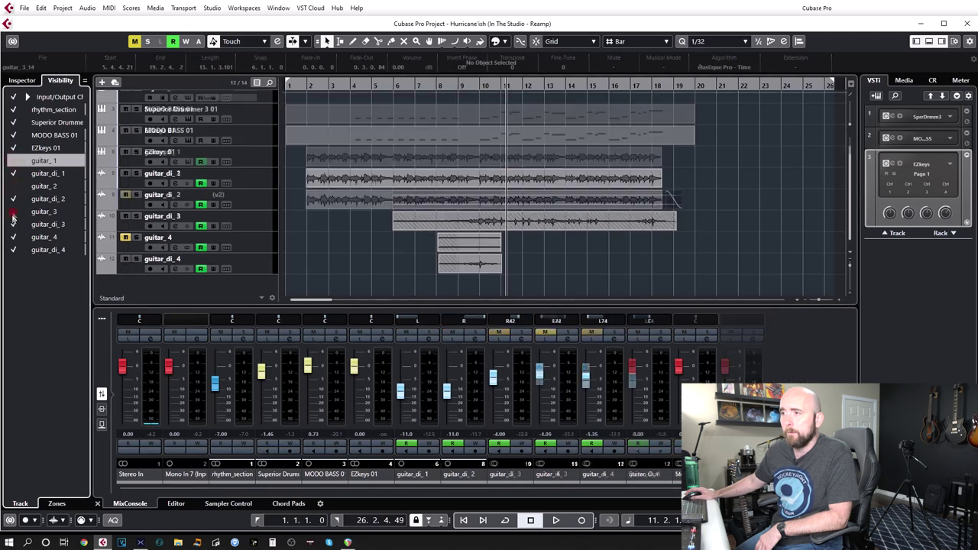
pyautogui.click(13, 236)
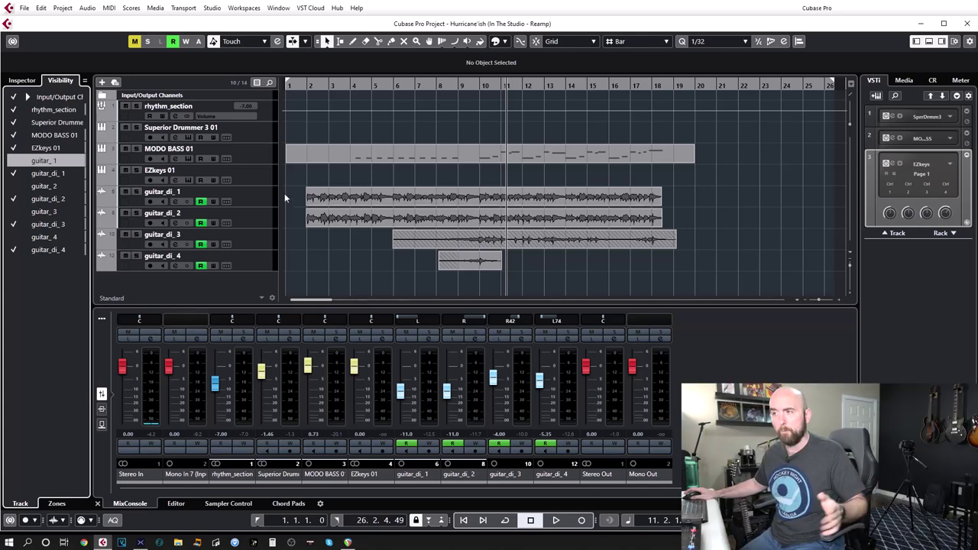
# Show the guitar_ 1 and guitar_ 2 tracks again, toggle guitar_ 3, and hide them all once more.
pyautogui.click(12, 162)
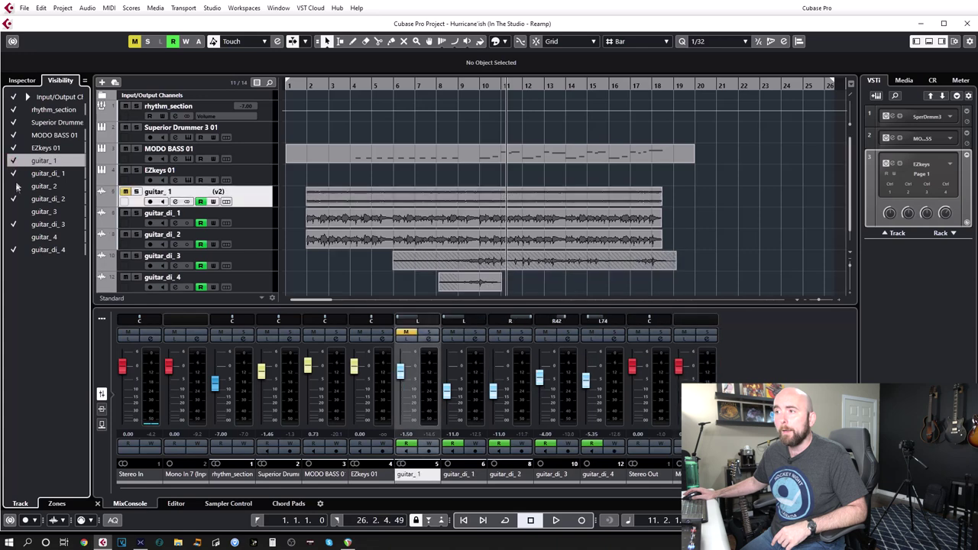
pyautogui.click(15, 186)
pyautogui.click(14, 211)
pyautogui.click(15, 211)
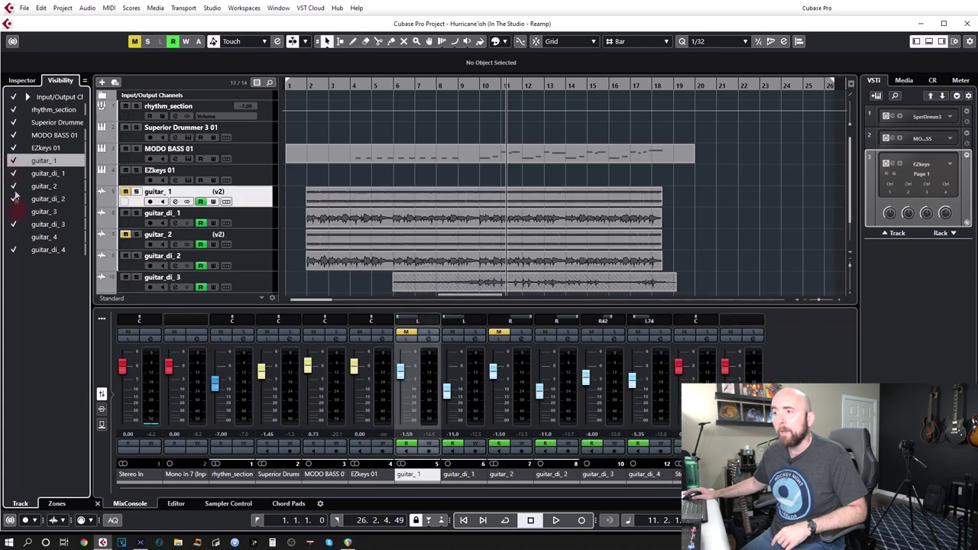
pyautogui.click(15, 185)
pyautogui.click(12, 162)
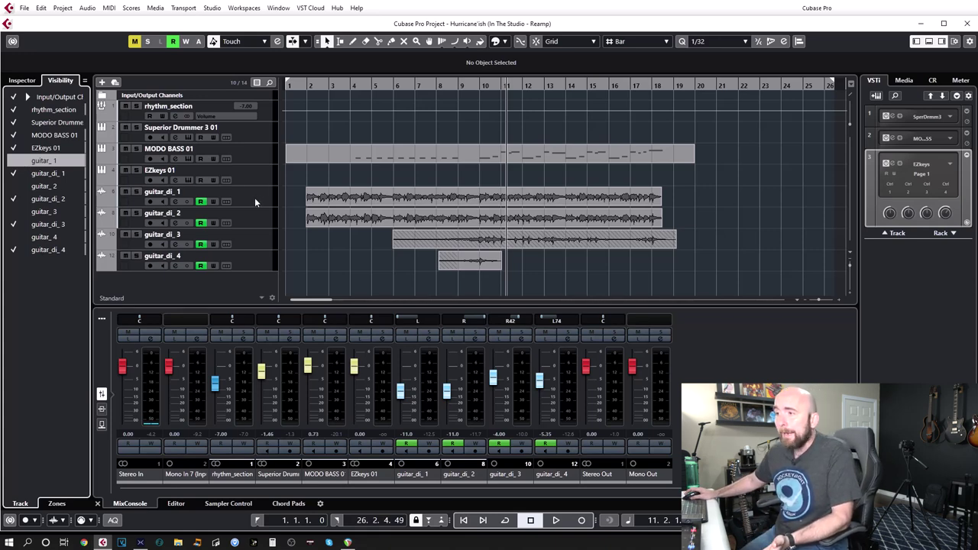
# Load Line 6 Helix Native into the first insert slot of the guitar_di_ 1 channel.
pyautogui.click(176, 203)
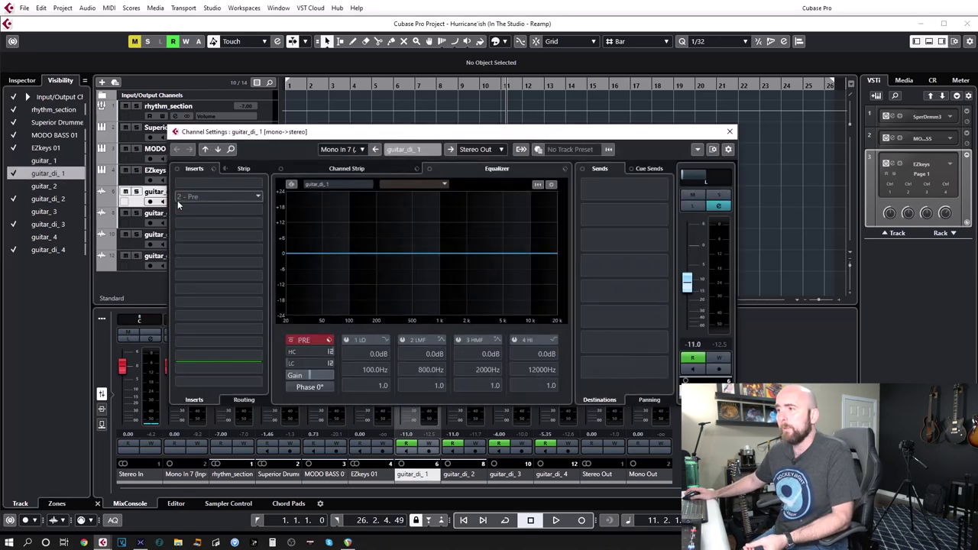
pyautogui.click(244, 186)
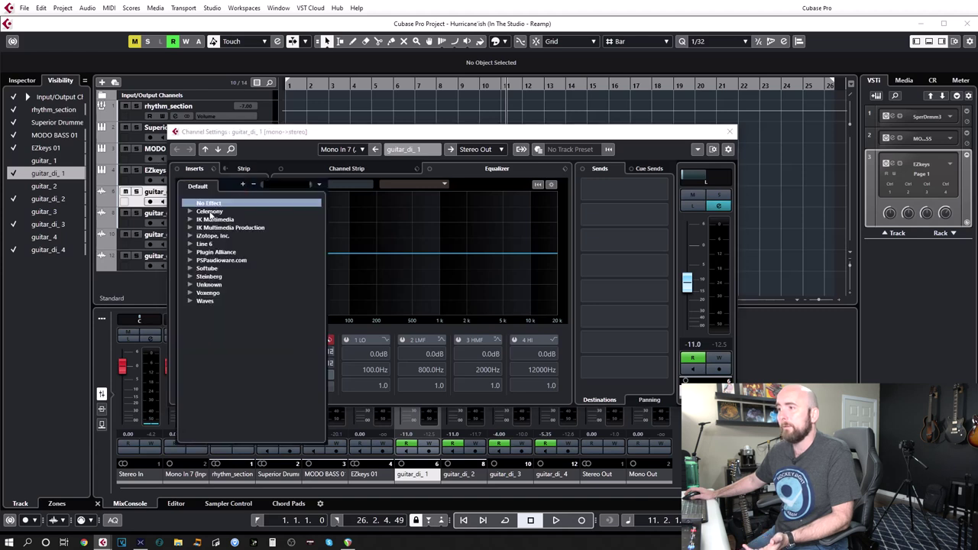
pyautogui.click(195, 245)
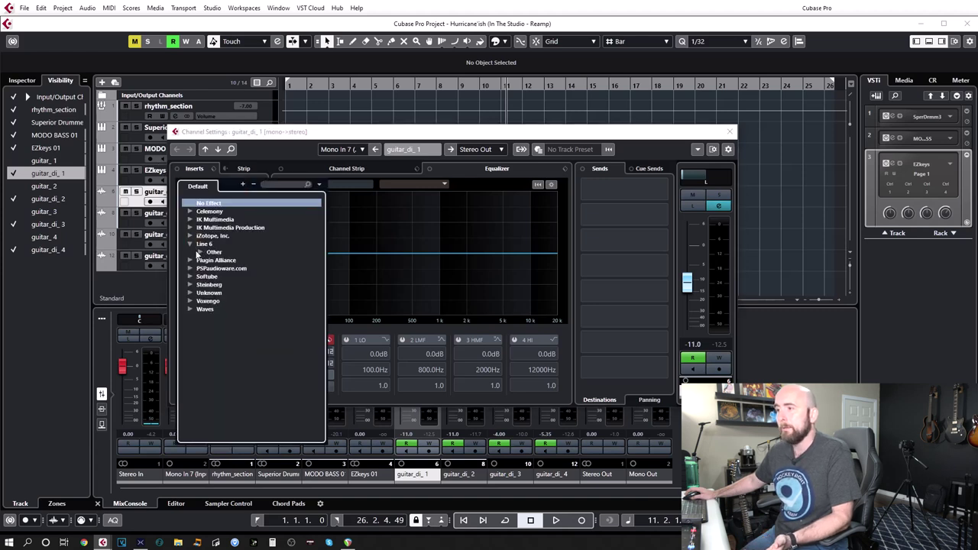
pyautogui.click(199, 253)
pyautogui.click(228, 261)
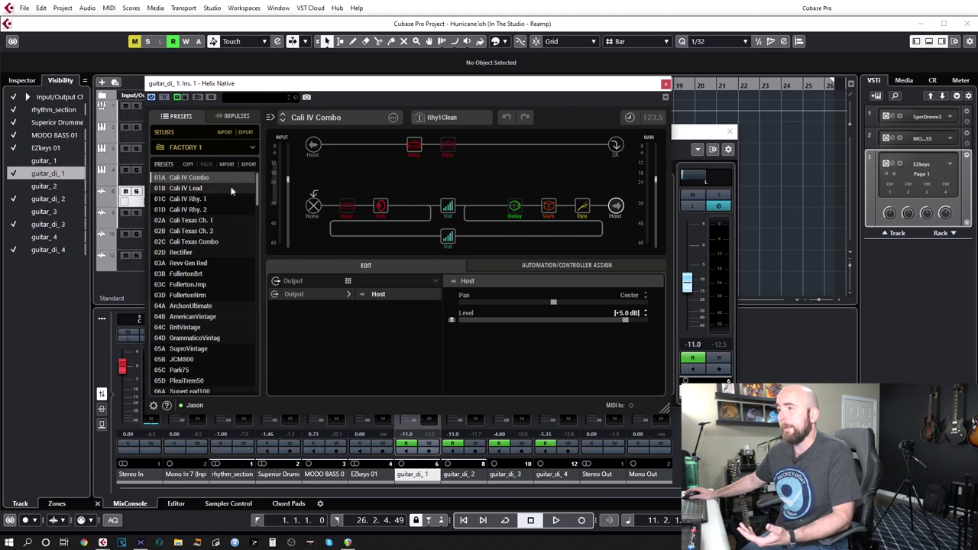
# Select the Rhy2OD snapshot of the Cali IV Combo preset and close the Helix Native and channel settings windows.
pyautogui.click(441, 118)
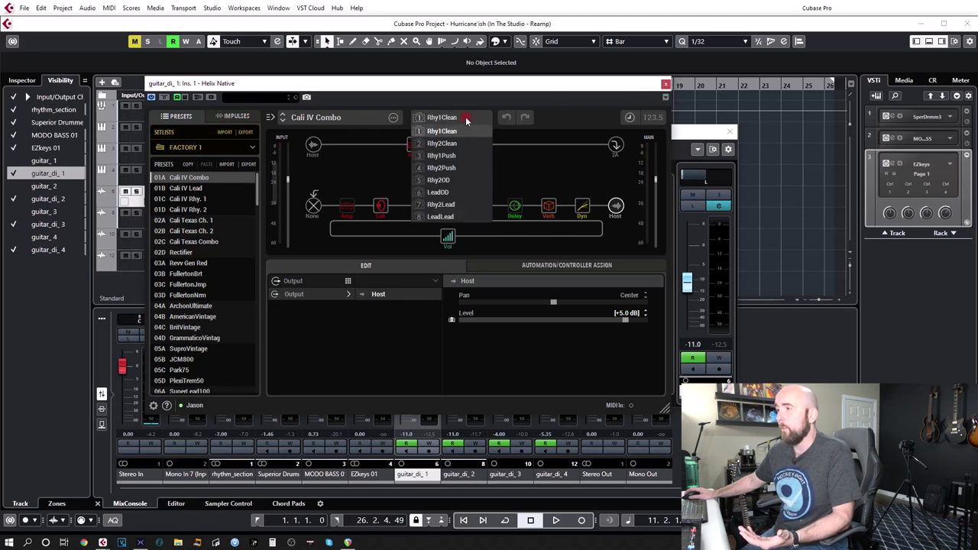
pyautogui.click(454, 181)
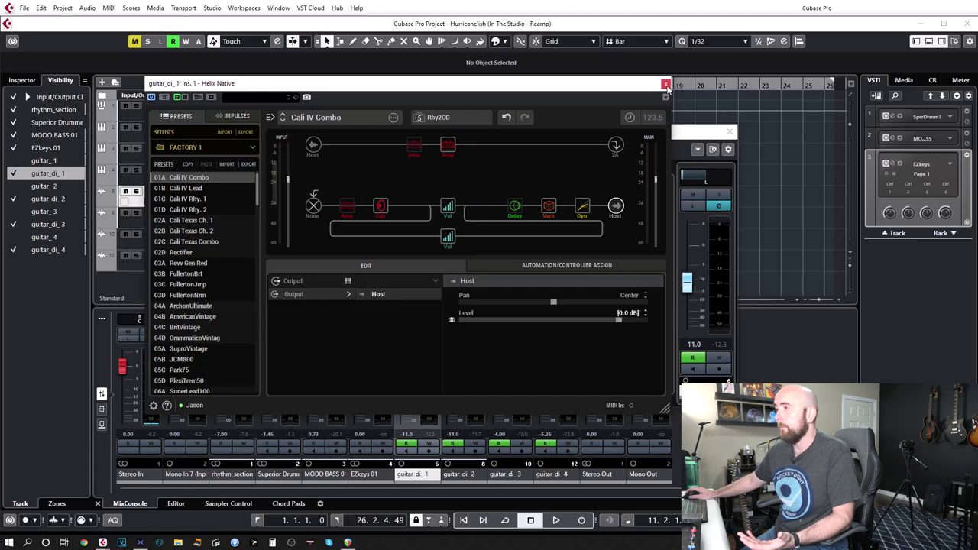
pyautogui.click(727, 133)
pyautogui.click(727, 133)
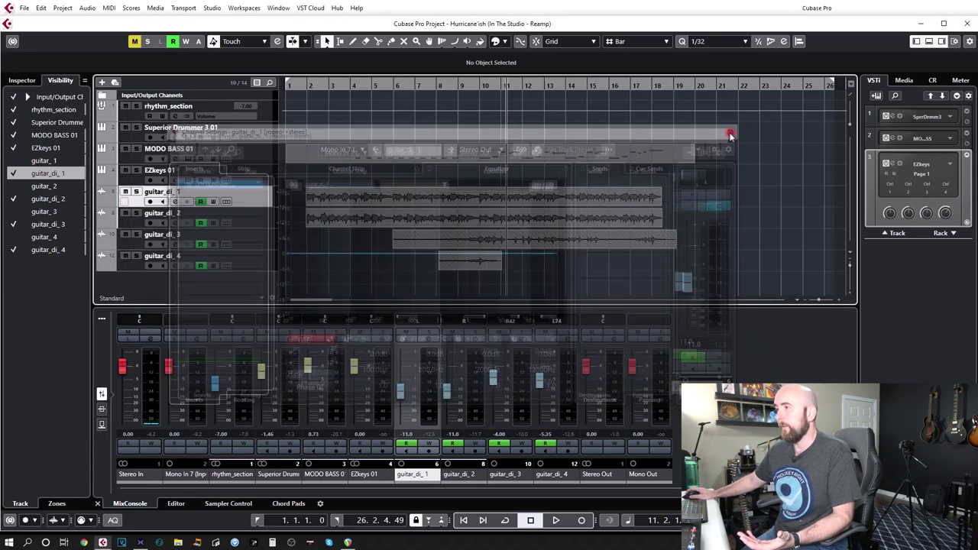
# Solo guitar_di_ 1 and play it from near the start, bypassing and re-enabling its Helix Native insert to compare the sound.
pyautogui.click(136, 192)
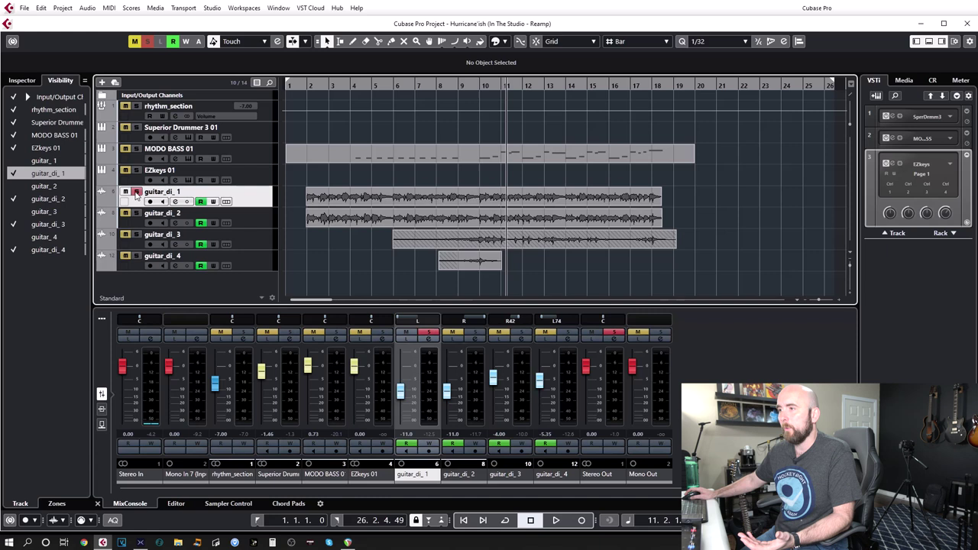
pyautogui.click(304, 86)
pyautogui.press('space')
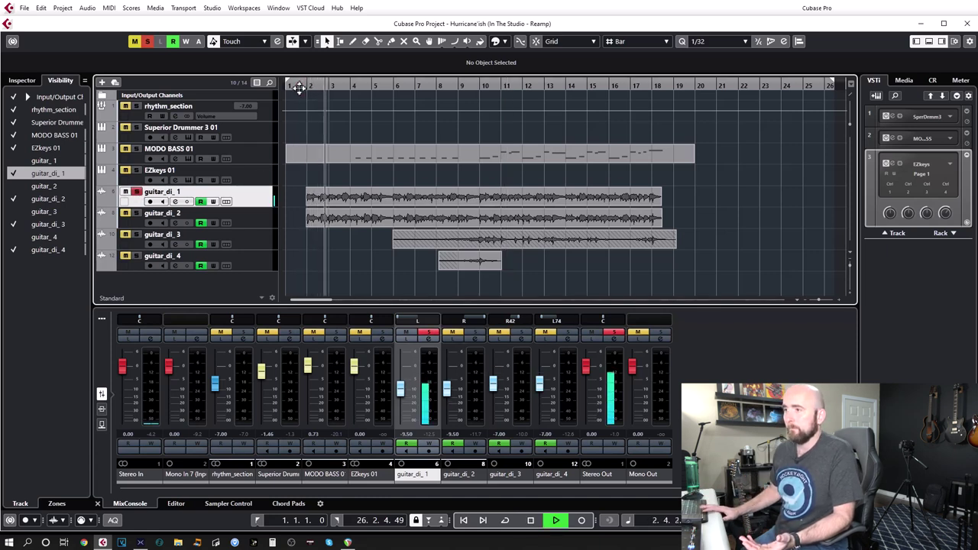
pyautogui.click(175, 201)
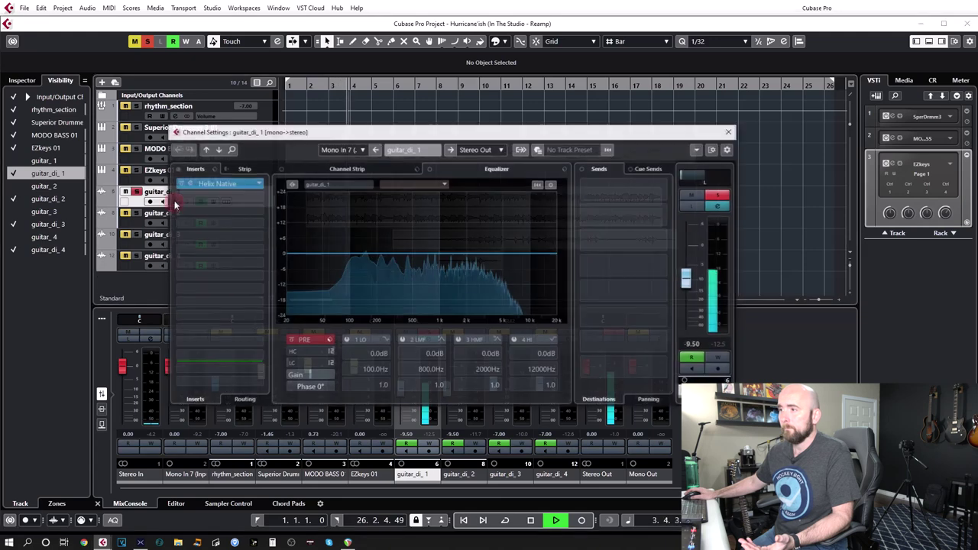
pyautogui.click(181, 185)
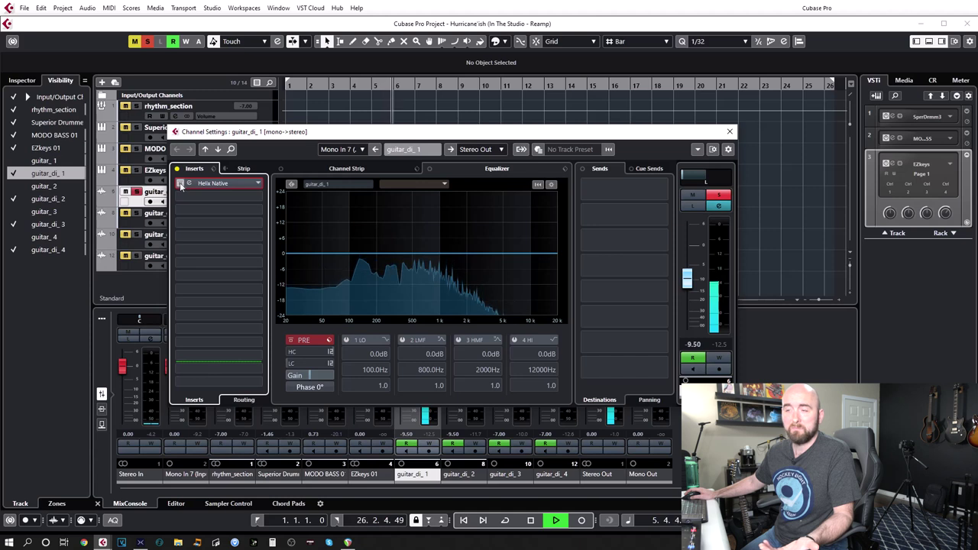
pyautogui.click(182, 186)
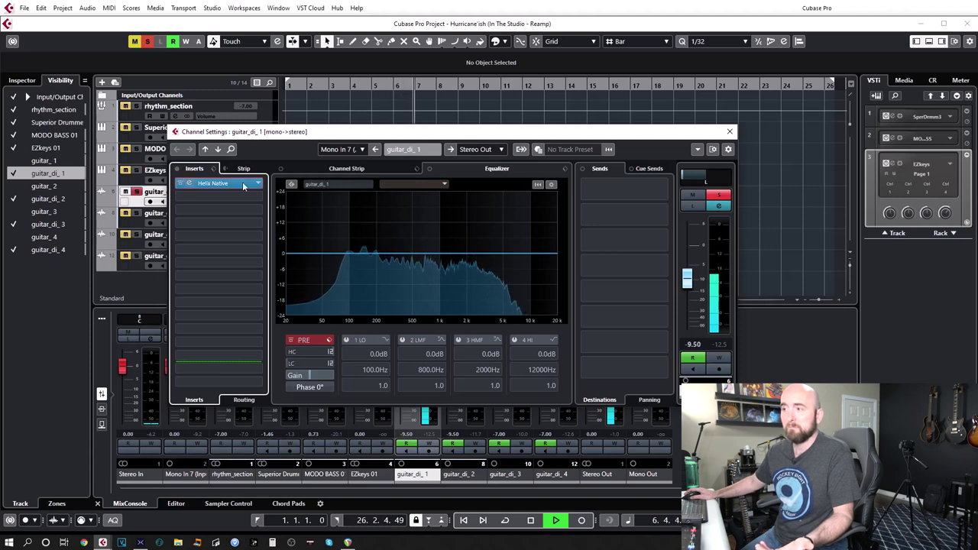
pyautogui.press('space')
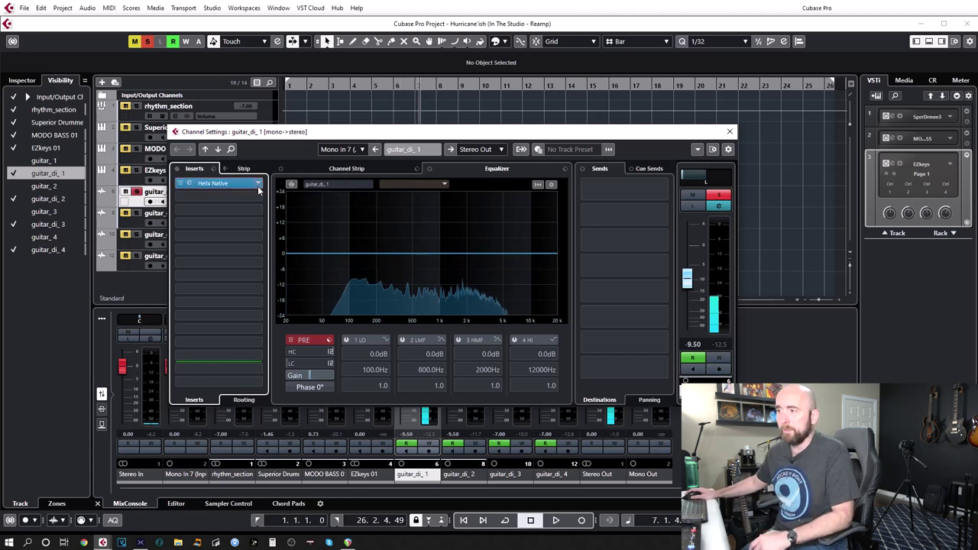
# Remove Helix Native from the guitar_di_ 1 inserts, close the channel settings and unsolo the track.
pyautogui.click(257, 183)
pyautogui.click(200, 200)
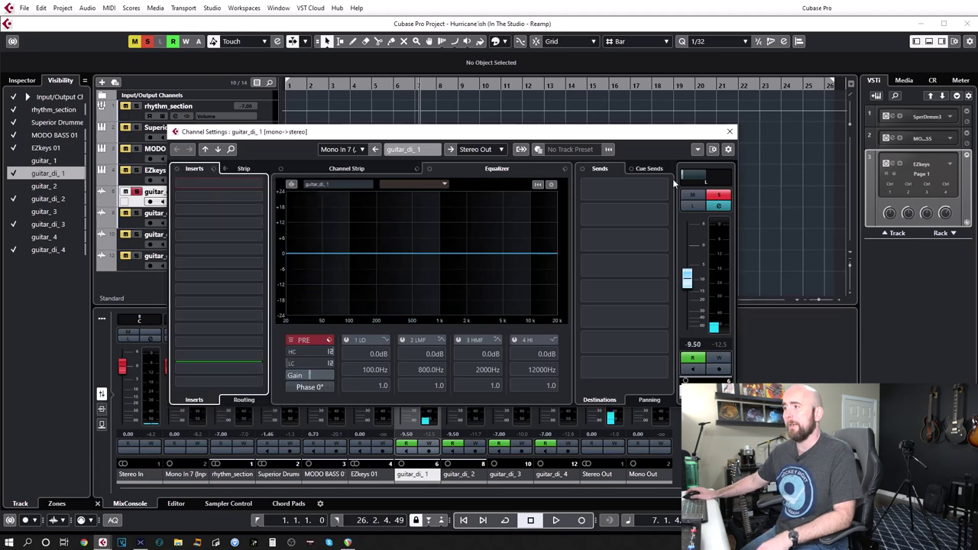
pyautogui.click(730, 132)
pyautogui.click(134, 192)
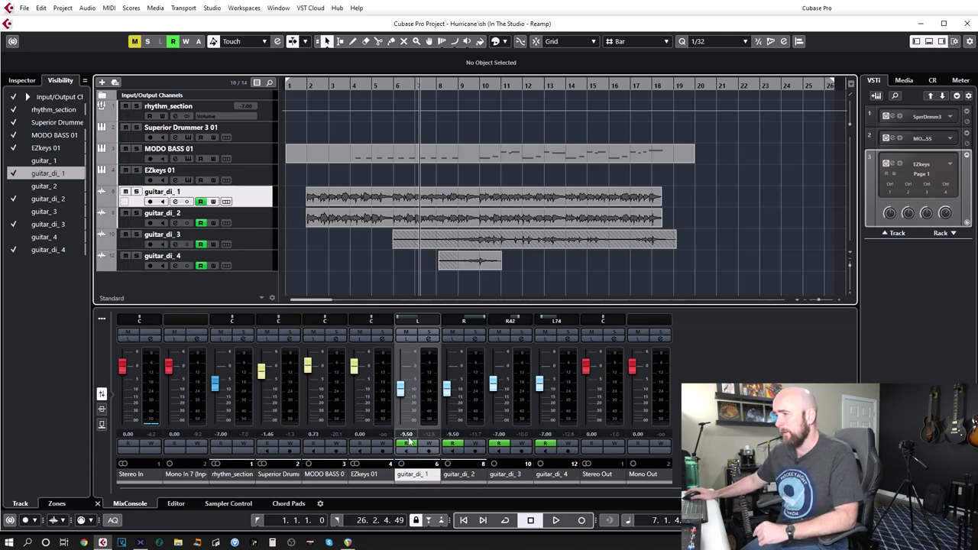
# Turn off read automation on the four guitar DI channels and set each channel's volume to 0.
pyautogui.click(410, 445)
pyautogui.click(454, 445)
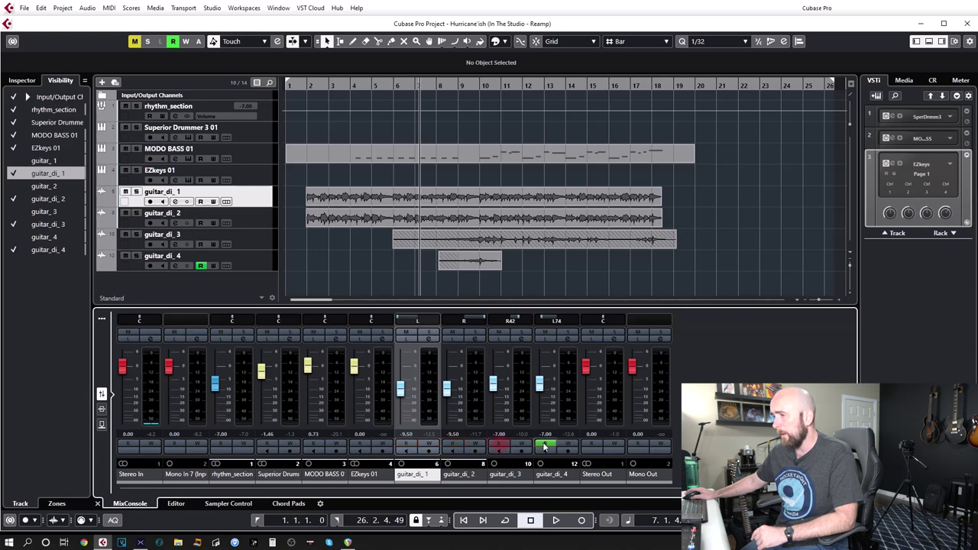
pyautogui.click(404, 434)
pyautogui.write('0')
pyautogui.press('Return')
pyautogui.write('0')
pyautogui.press('Return')
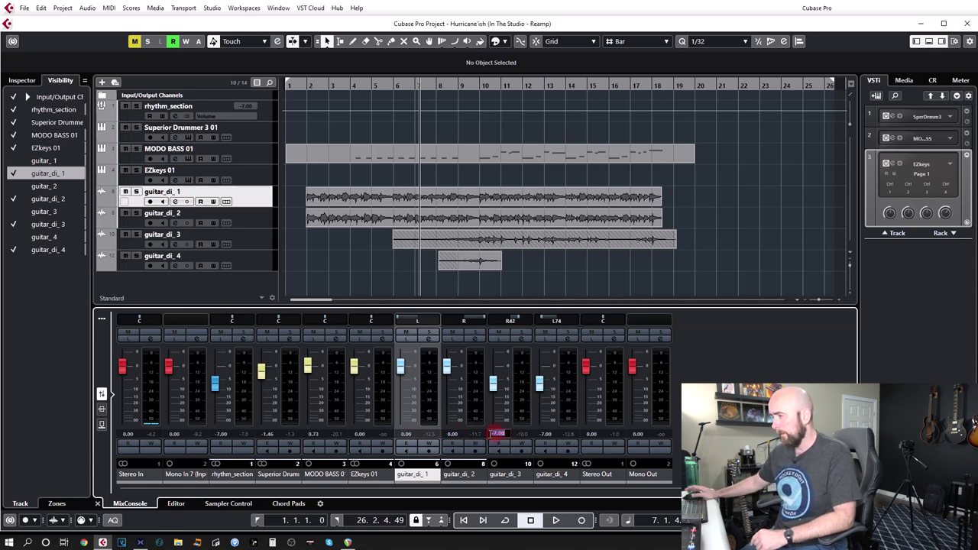
pyautogui.write('0')
pyautogui.press('Return')
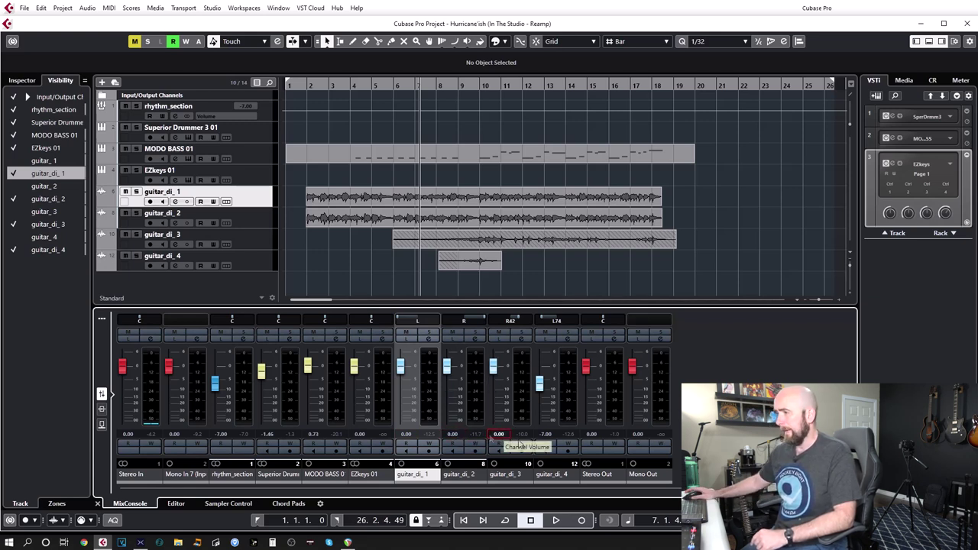
pyautogui.click(546, 434)
pyautogui.write('0')
pyautogui.press('Return')
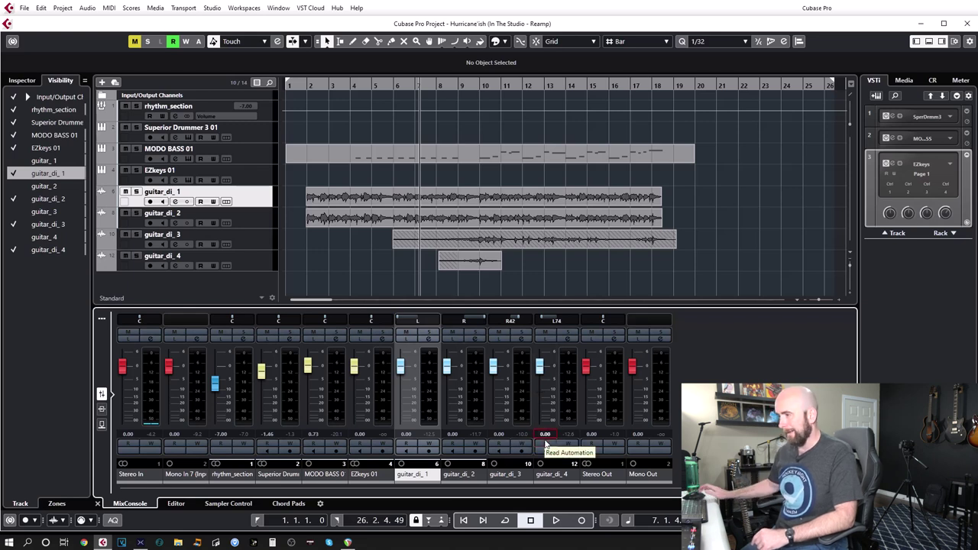
# Reset the panning of guitar_di_ 1, guitar_di_ 2, guitar_di_ 3 and guitar_di_ 4 to center.
pyautogui.keyDown('ctrl'); pyautogui.click(418, 325); pyautogui.keyUp('ctrl')
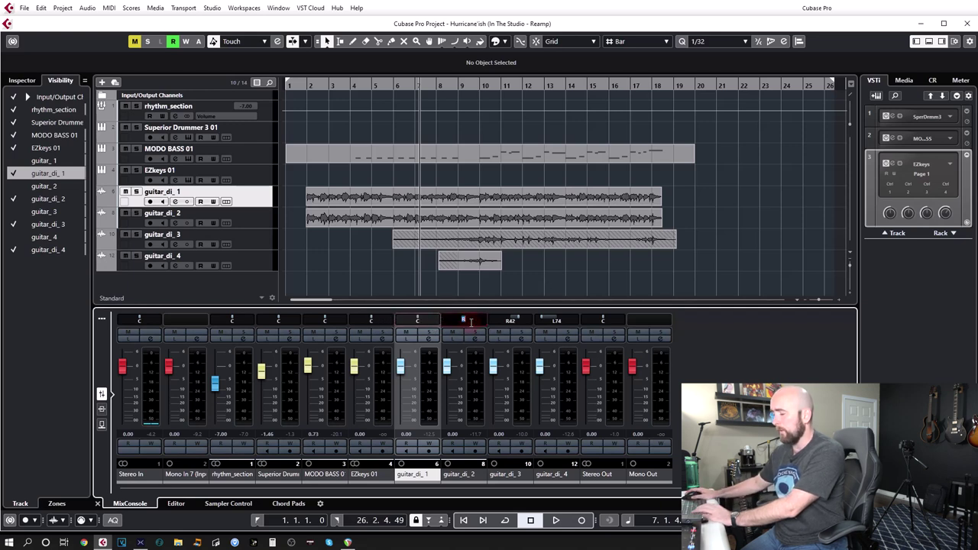
pyautogui.doubleClick(504, 327)
pyautogui.write('0')
pyautogui.press('Return')
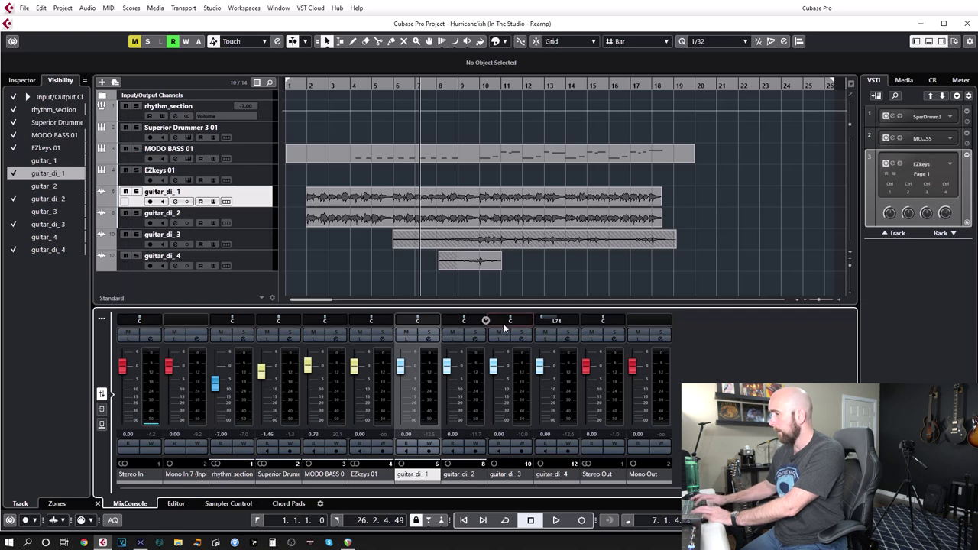
pyautogui.doubleClick(556, 325)
pyautogui.write('0')
pyautogui.press('Return')
# Lower the guitar_di_ 1 fader to about -11 dB and return its volume to 0.
pyautogui.moveTo(401, 367); pyautogui.dragTo(407, 394)
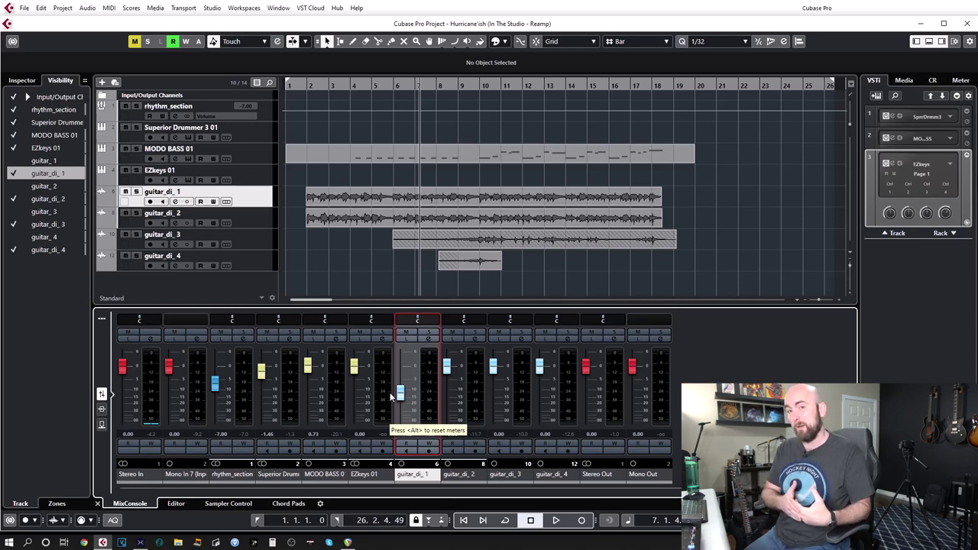
pyautogui.click(405, 433)
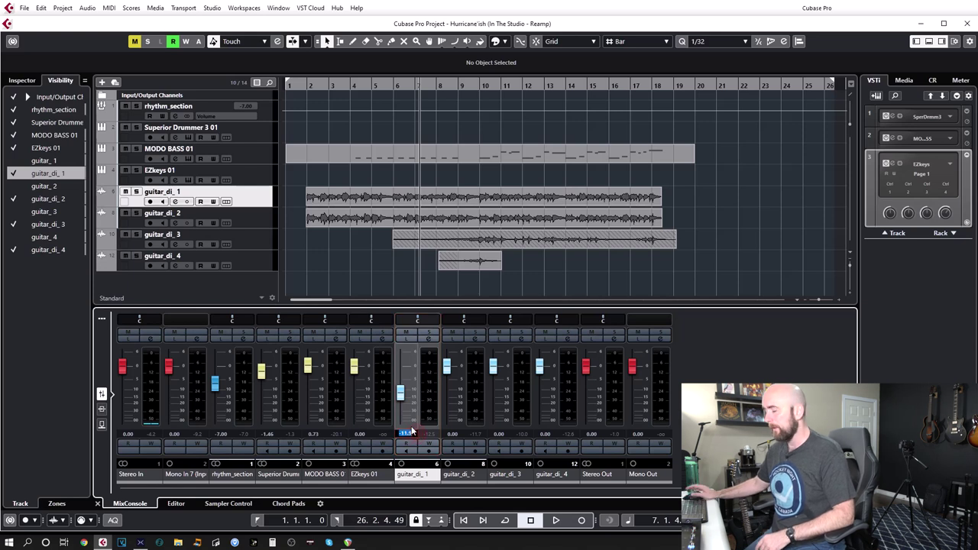
pyautogui.write('0')
pyautogui.press('Return')
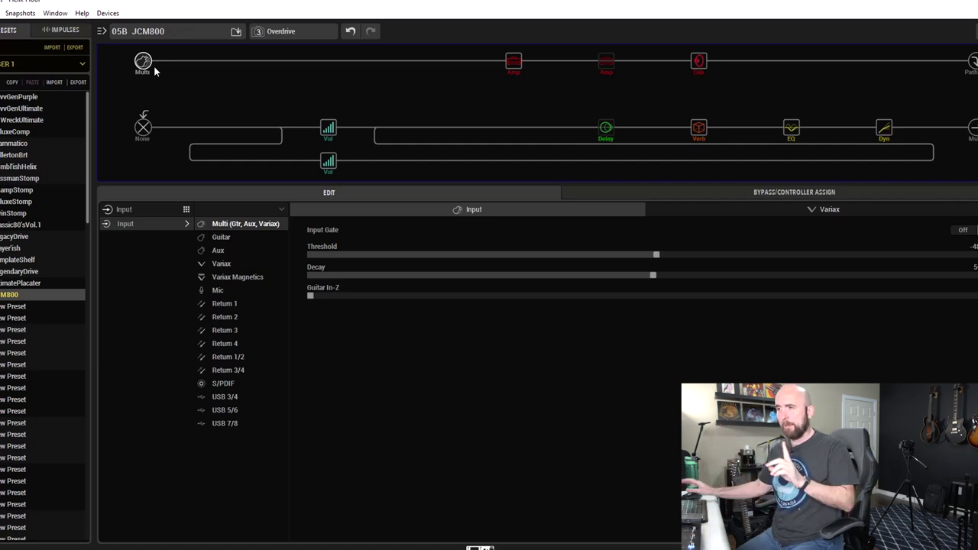
# Switch from the Helix editor back to Cubase and open the Audio Connections window.
pyautogui.hotkey('alt', 'Tab')
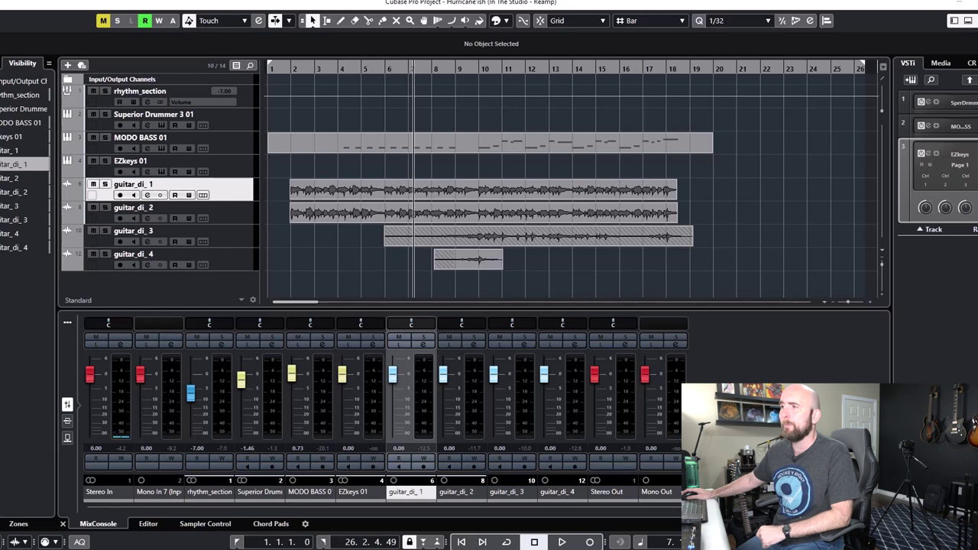
pyautogui.click(187, 1)
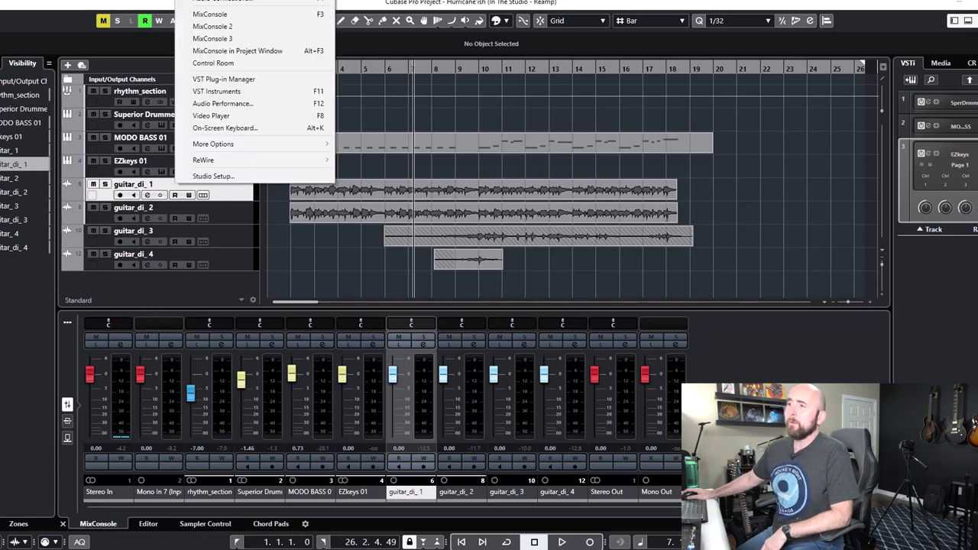
pyautogui.click(219, 69)
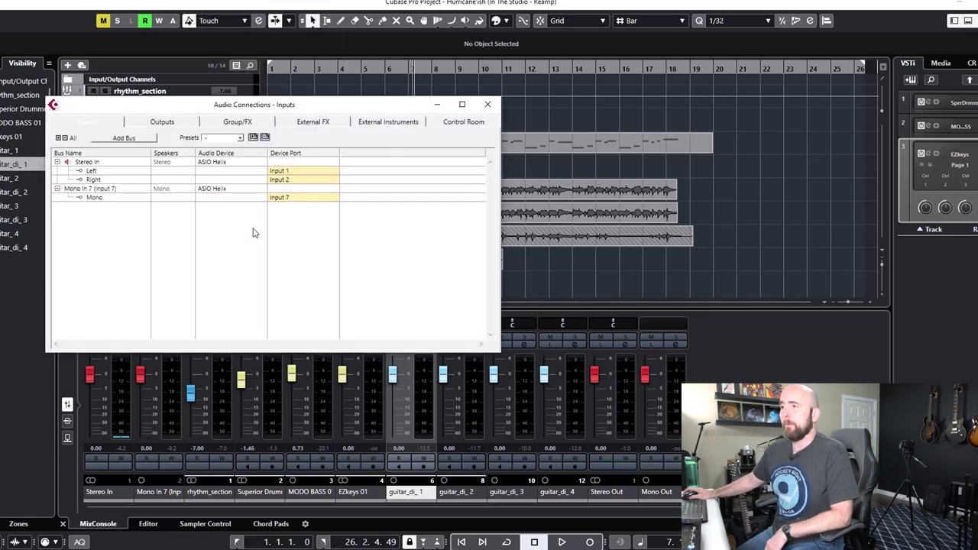
# Remove the Mono Out bus from the output connections.
pyautogui.click(135, 124)
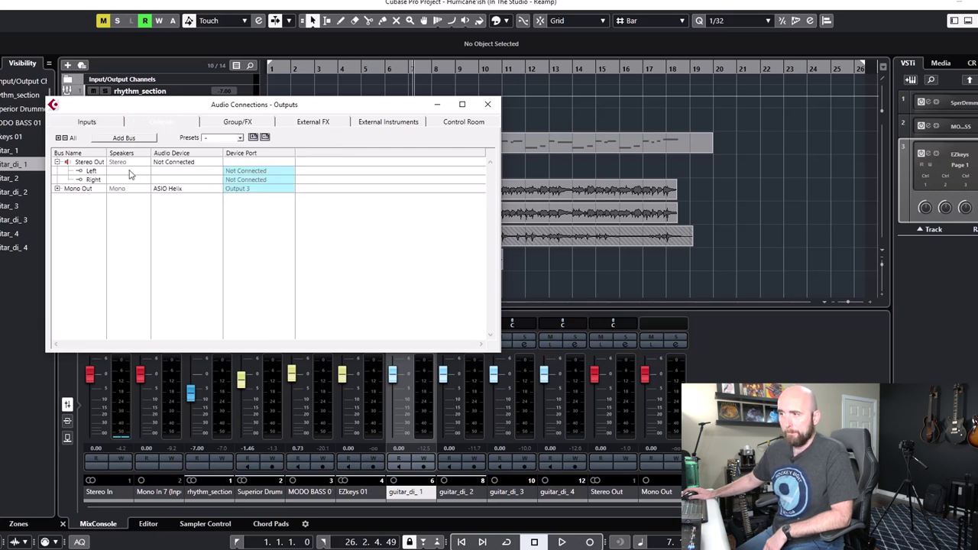
pyautogui.click(72, 189)
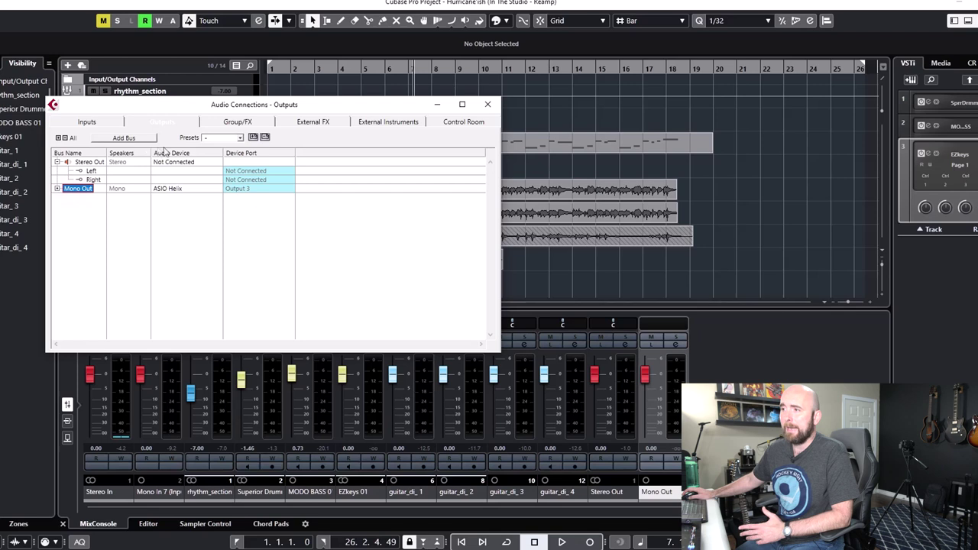
pyautogui.rightClick(78, 191)
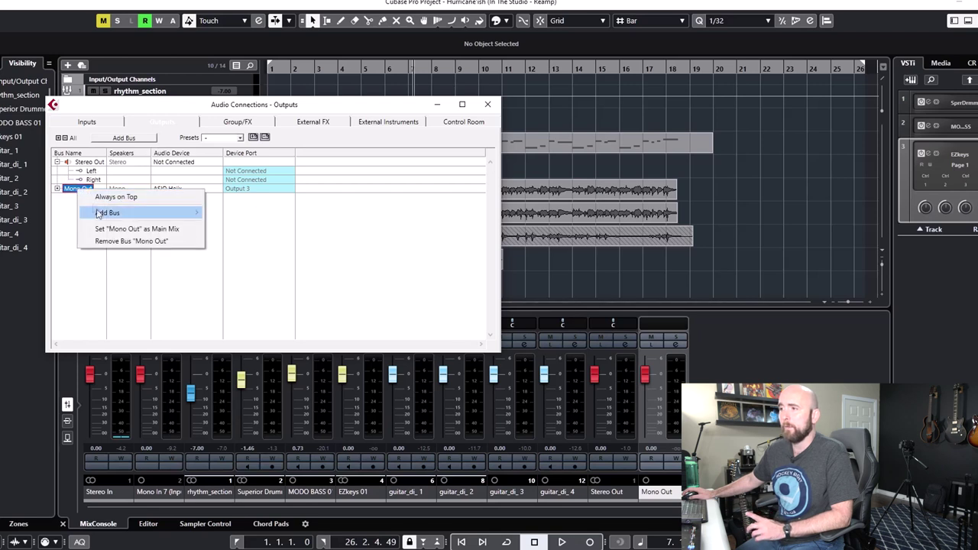
pyautogui.click(112, 241)
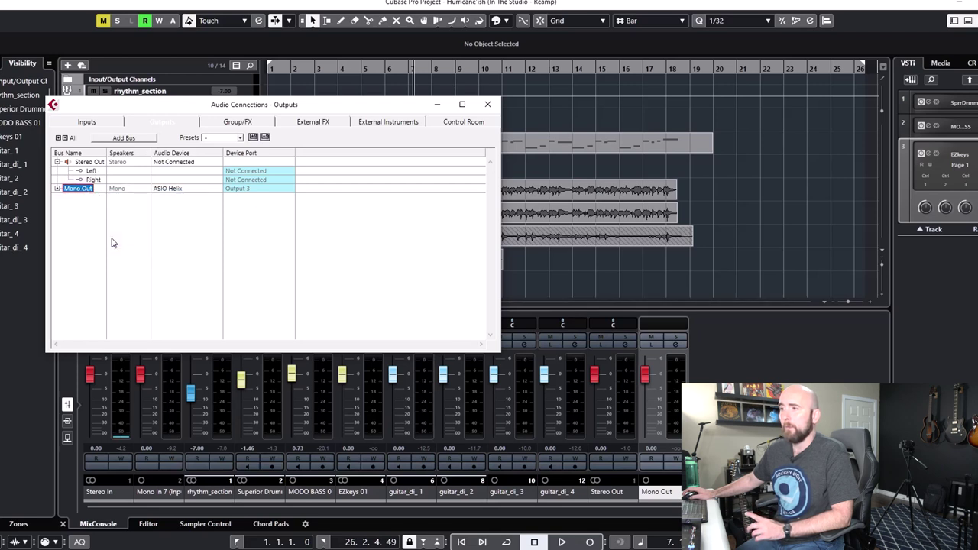
pyautogui.click(100, 122)
pyautogui.click(157, 126)
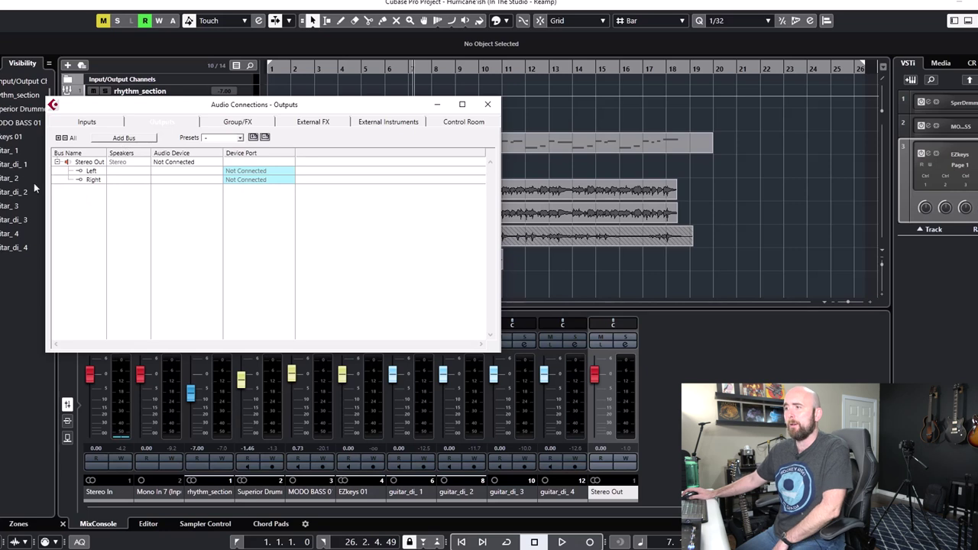
# Check the Control Room connections and add one mono bus to the output connections.
pyautogui.click(461, 122)
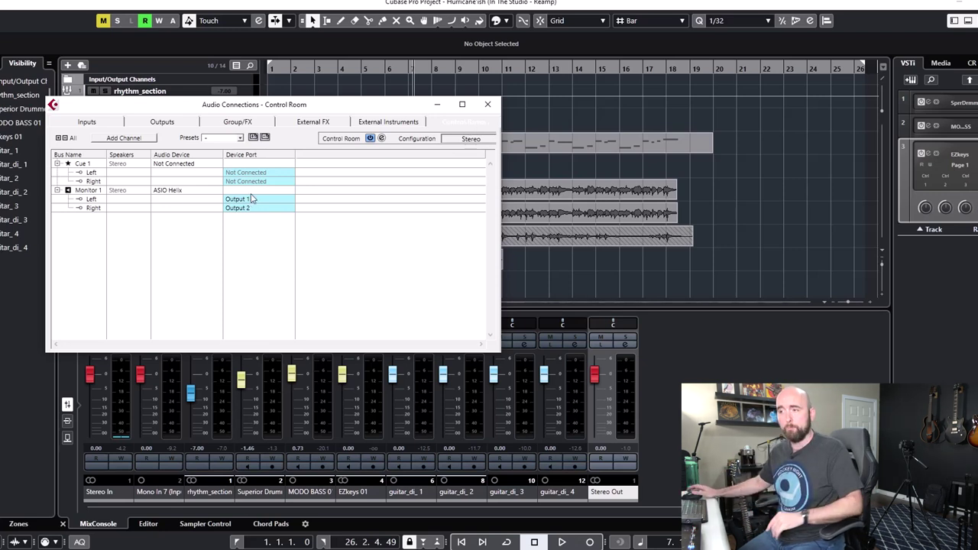
pyautogui.click(143, 122)
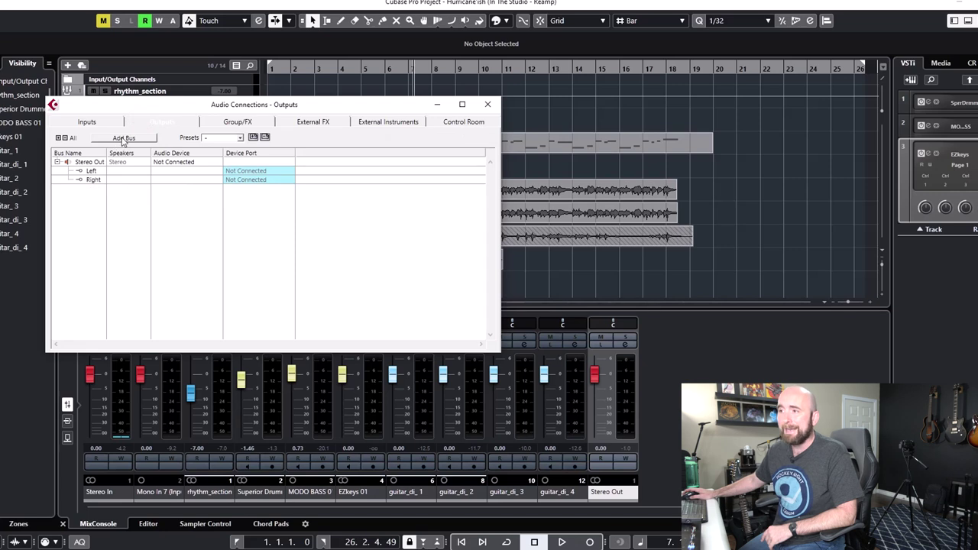
pyautogui.click(136, 140)
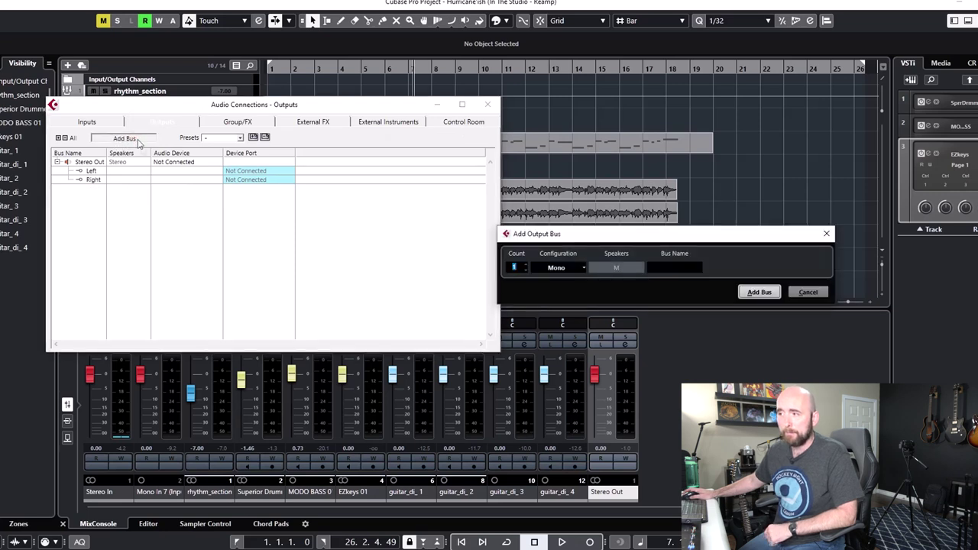
pyautogui.moveTo(604, 237); pyautogui.dragTo(268, 205)
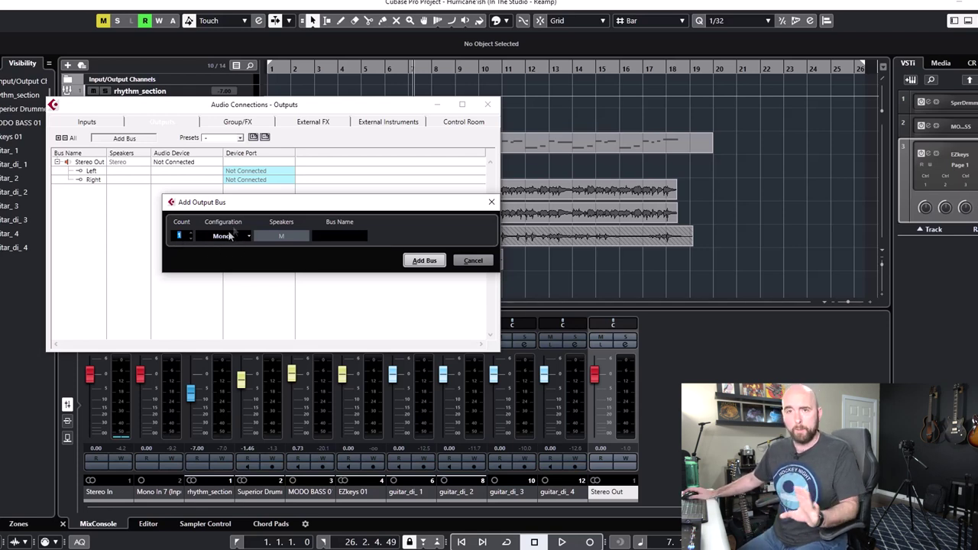
pyautogui.click(424, 260)
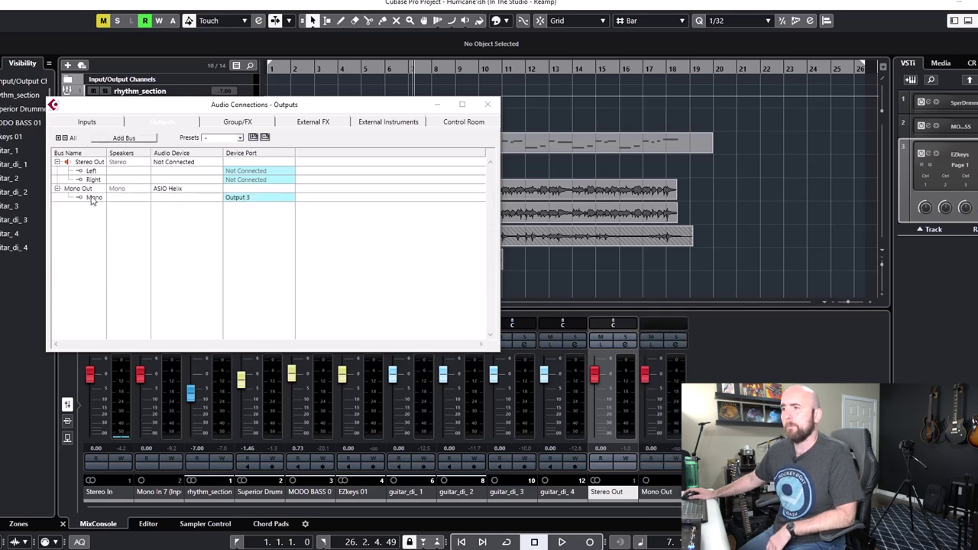
# Rename the new Mono Out bus as Reamp.
pyautogui.doubleClick(91, 189)
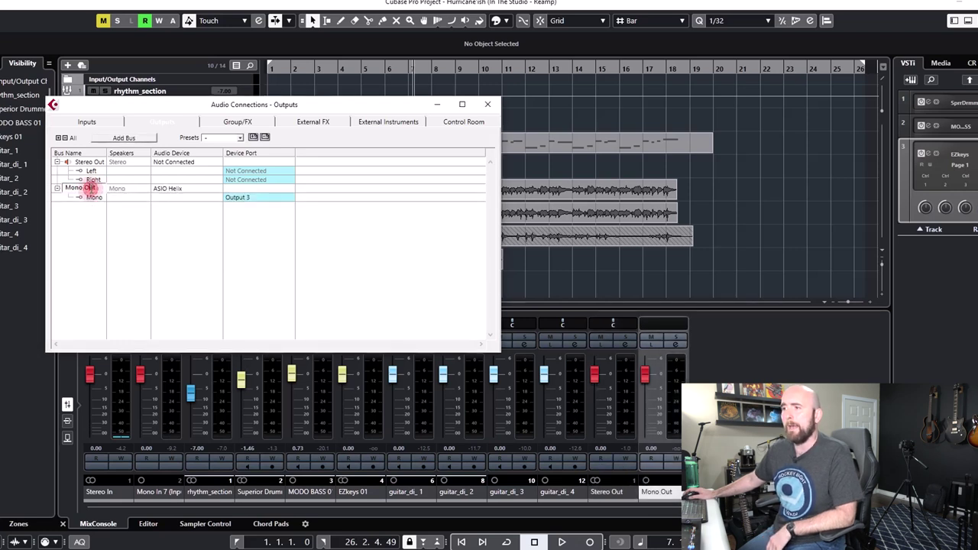
pyautogui.write('Re')
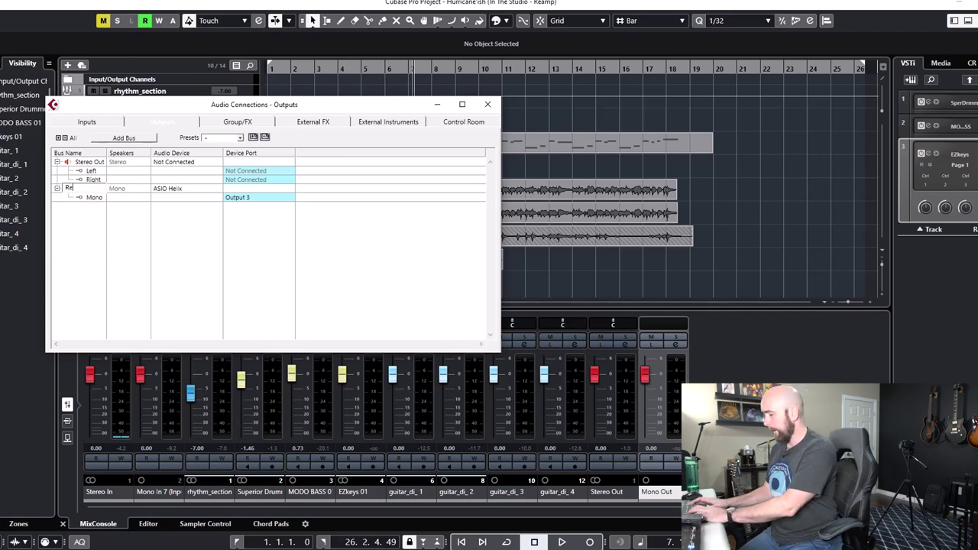
pyautogui.write('amp')
pyautogui.press('Return')
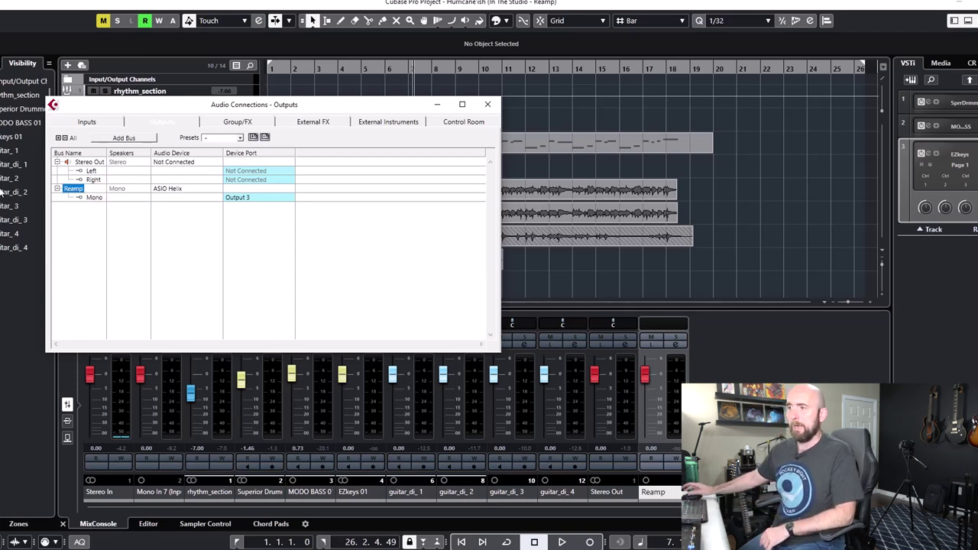
# Assign the Reamp bus's mono channel to the device port Output 3.
pyautogui.click(238, 199)
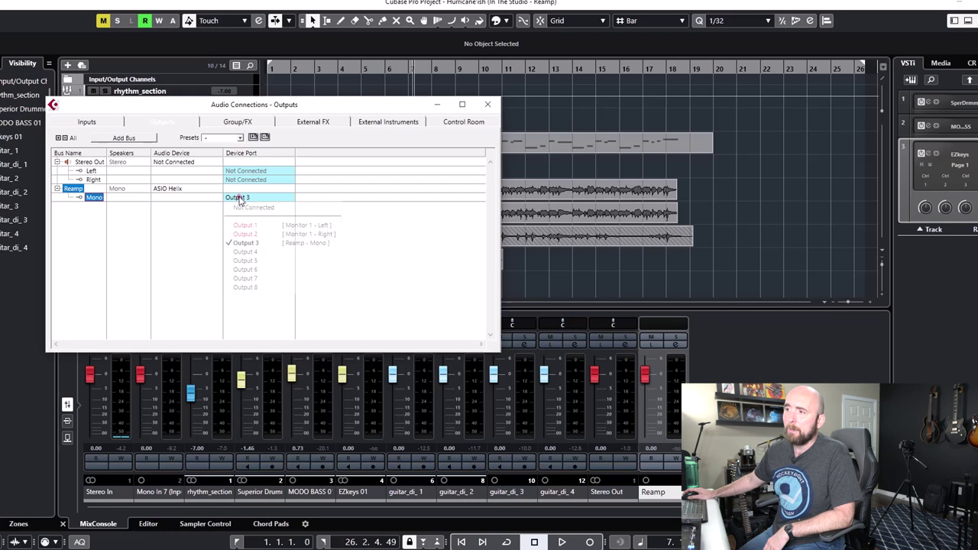
pyautogui.click(244, 243)
pyautogui.click(245, 200)
pyautogui.press('Escape')
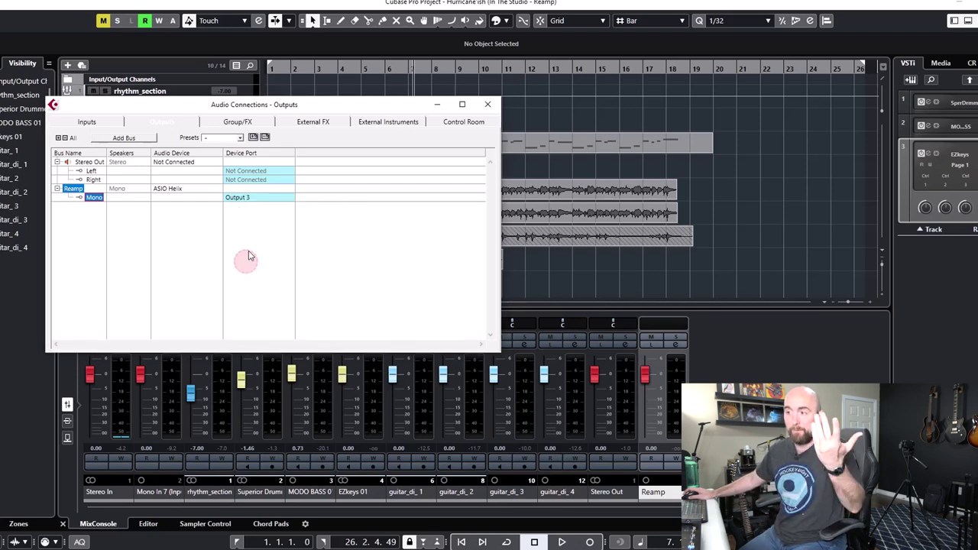
# Check the device ports available for the Reamp bus's mono channel and close the audio connections.
pyautogui.click(247, 200)
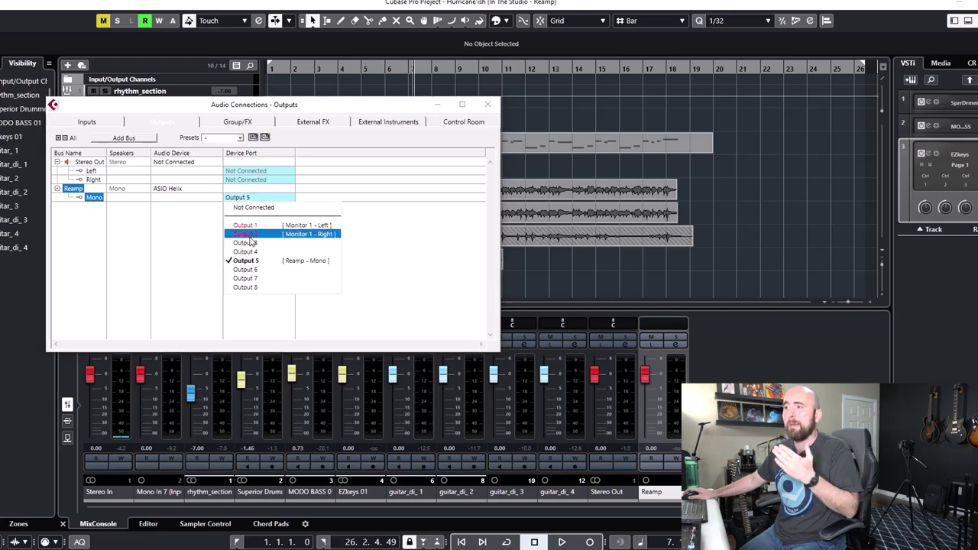
pyautogui.press('Escape')
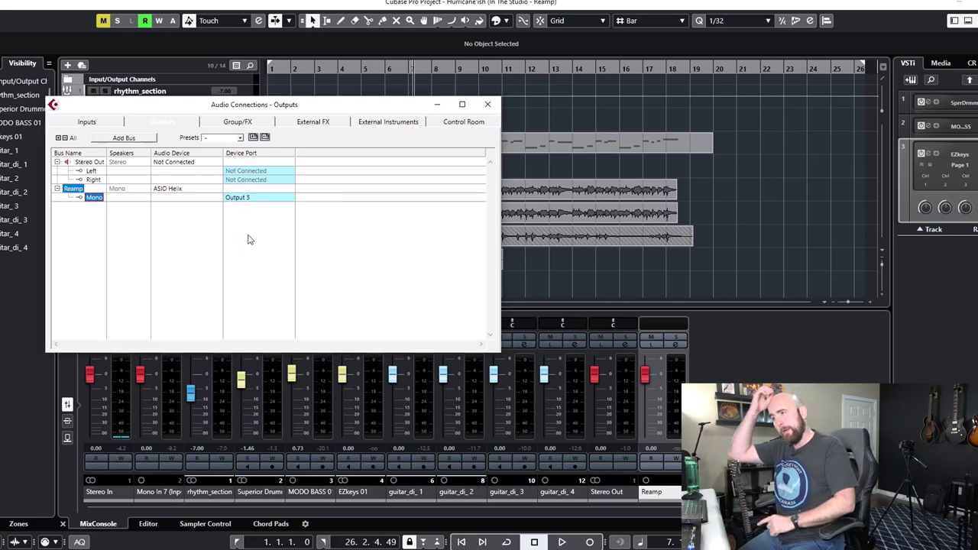
pyautogui.click(486, 105)
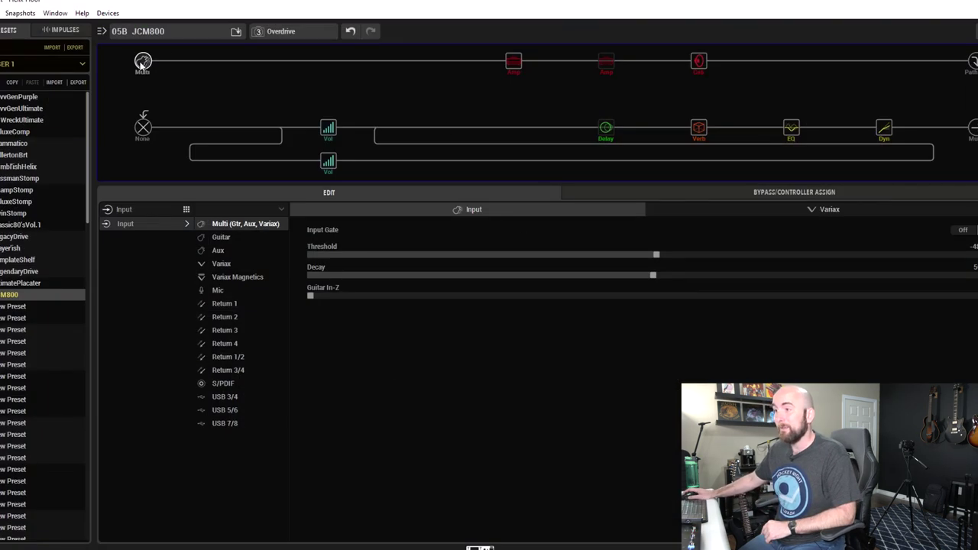
# Switch to the Helix editor and set the JCM800 preset's Multi input block to USB 3/4.
pyautogui.click(231, 397)
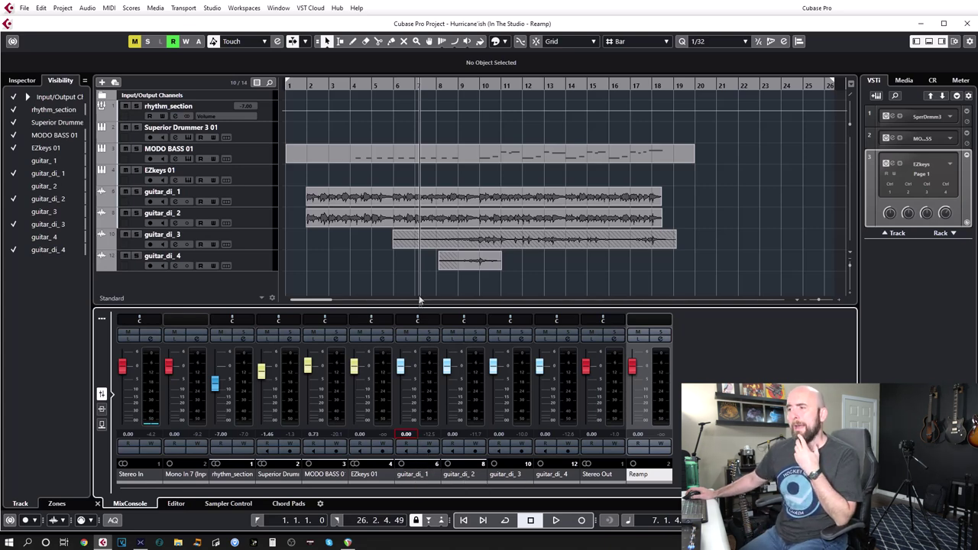
# Switch to the Cubase project and route the guitar_di_1 channel's output to the Reamp bus.
pyautogui.click(426, 340)
pyautogui.moveTo(490, 135); pyautogui.dragTo(467, 137)
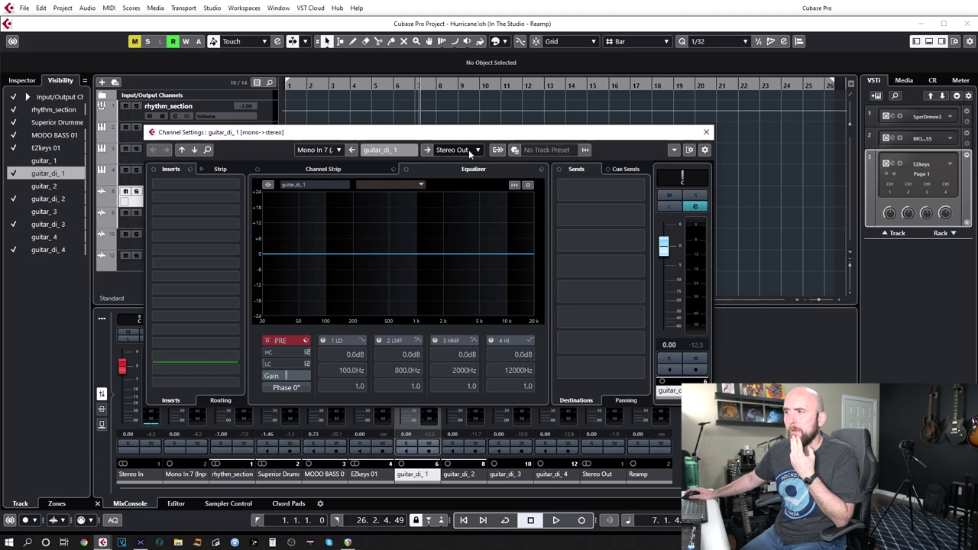
pyautogui.click(470, 151)
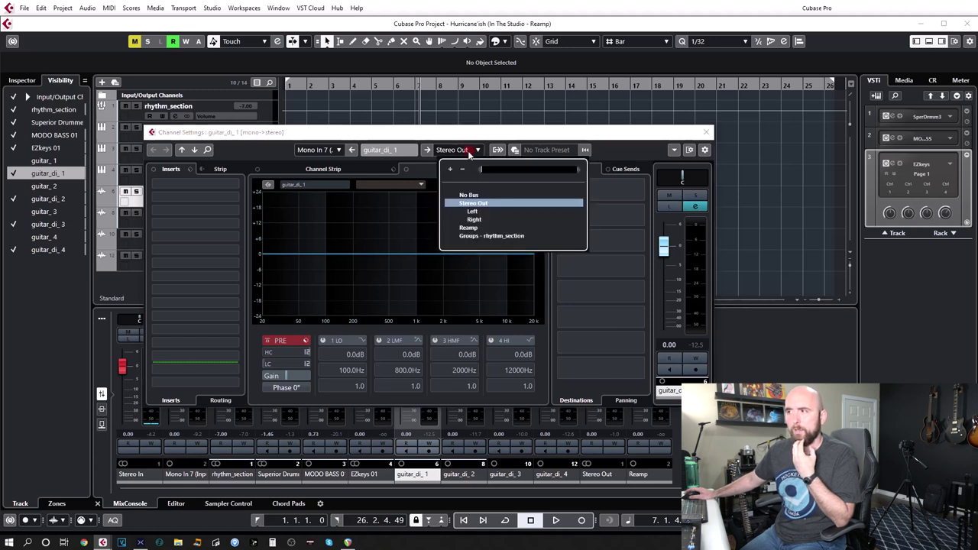
pyautogui.click(469, 228)
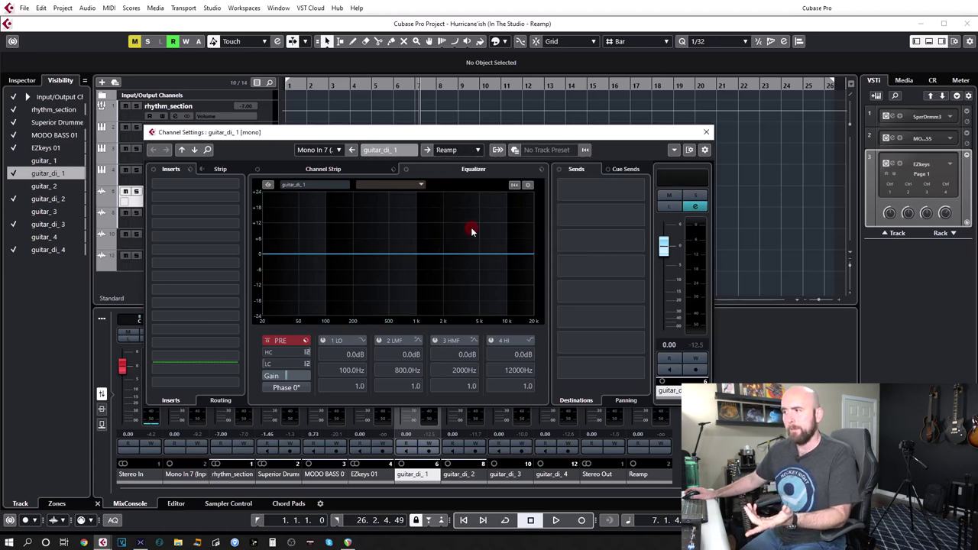
pyautogui.click(706, 132)
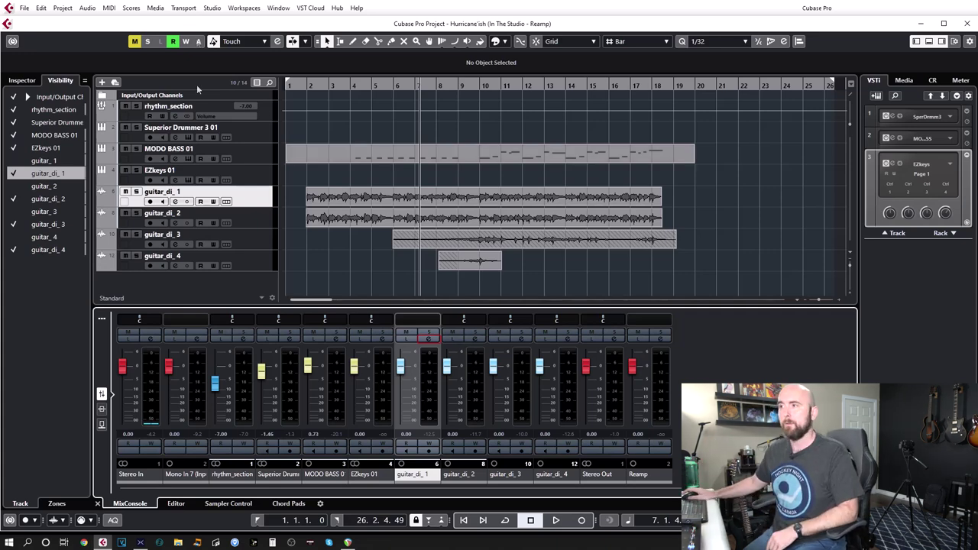
# Review the input and output bus assignments in the audio connections.
pyautogui.press('F4')
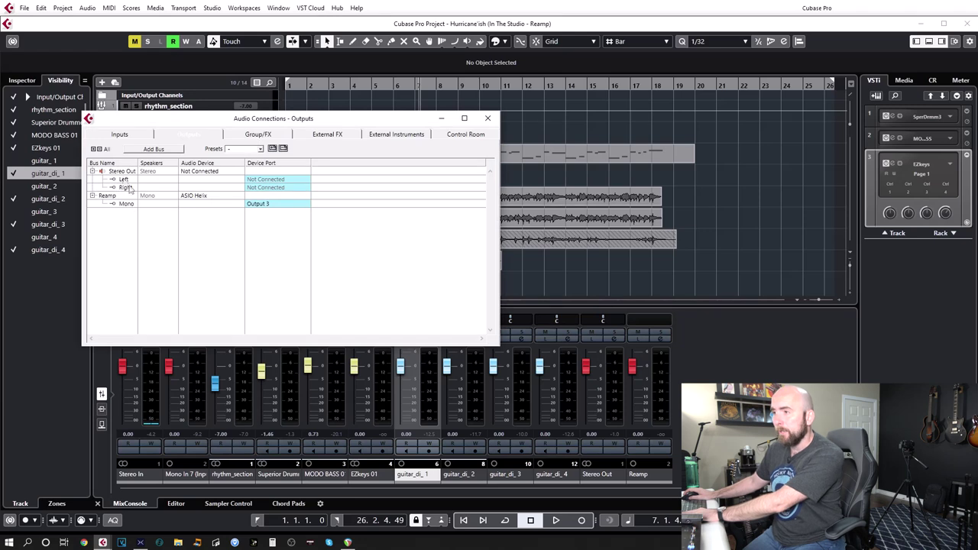
pyautogui.click(122, 134)
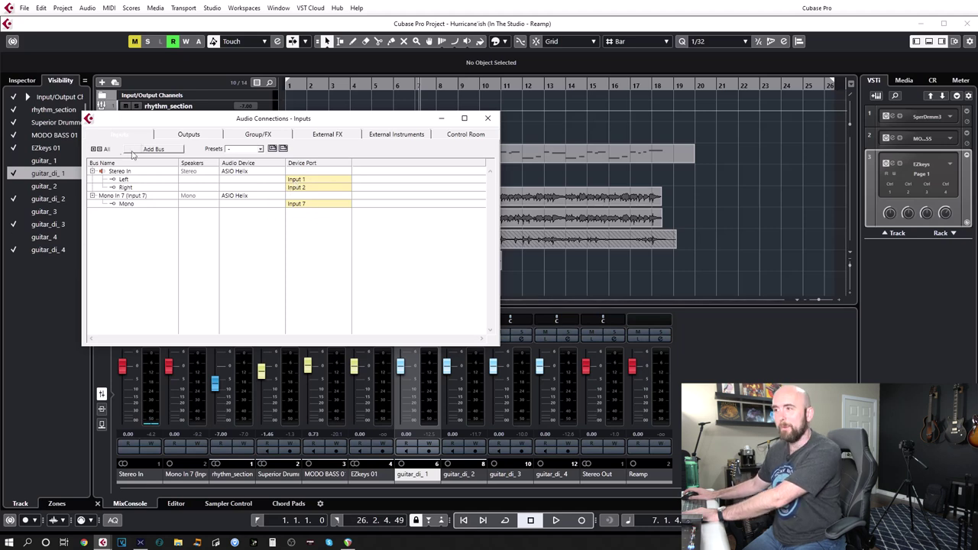
pyautogui.click(181, 136)
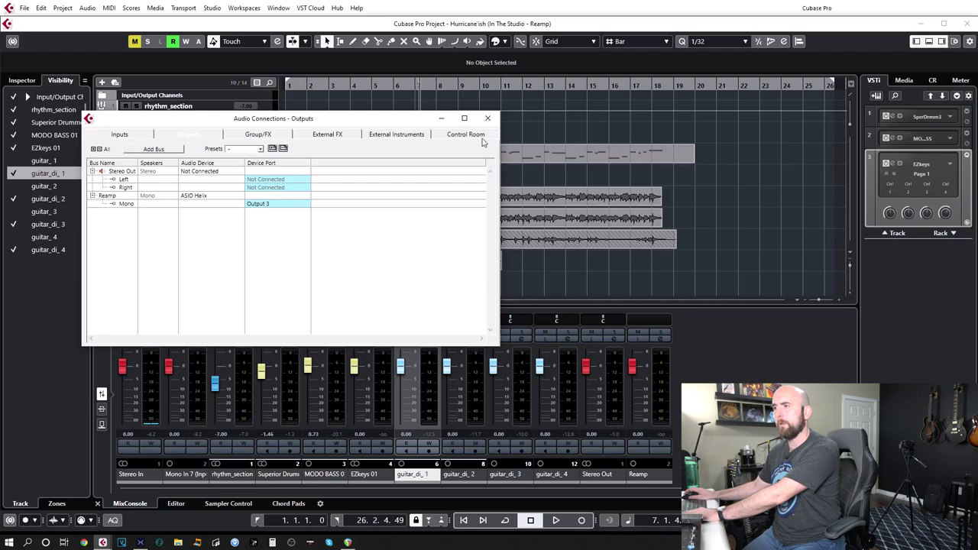
pyautogui.click(442, 120)
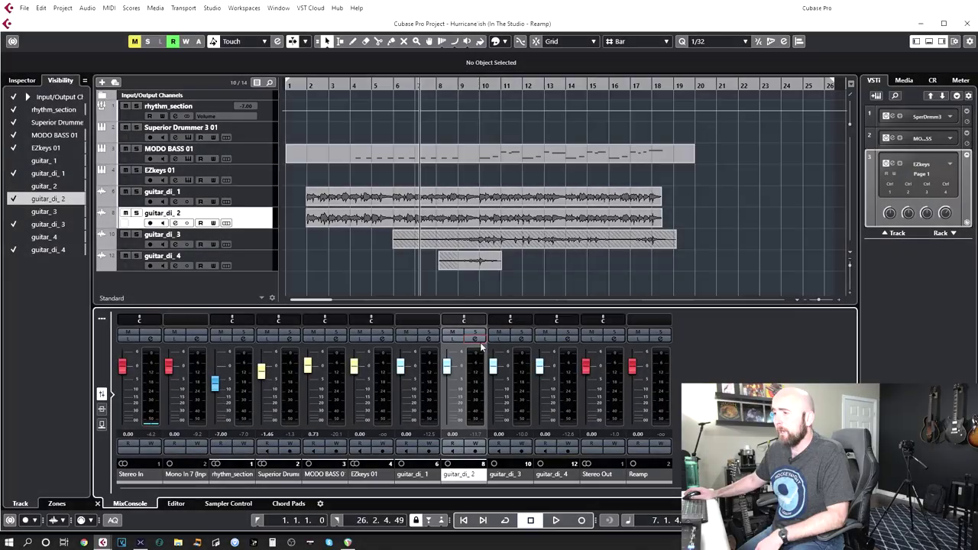
# Route the guitar_di_2 channel's output to the Reamp bus in its channel settings.
pyautogui.click(480, 339)
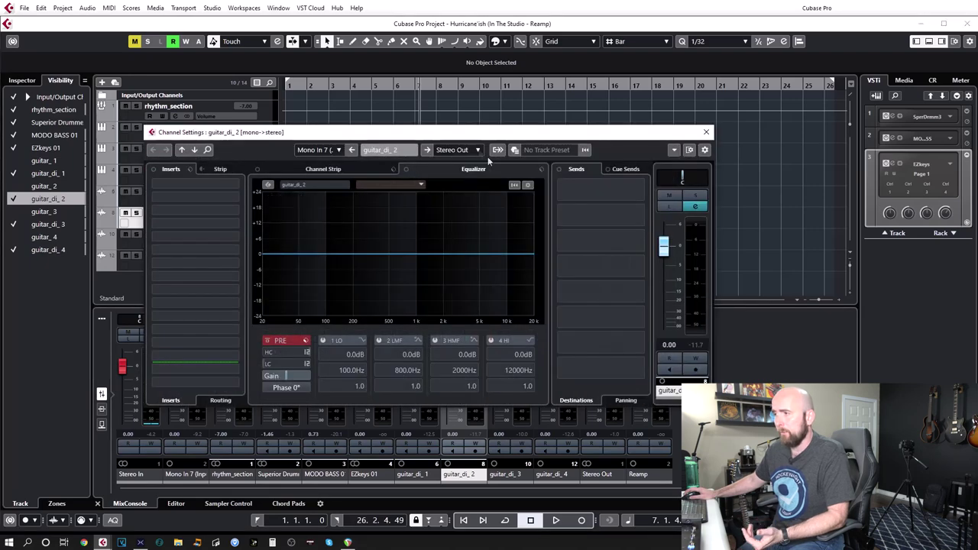
pyautogui.click(478, 150)
pyautogui.click(483, 227)
pyautogui.click(705, 131)
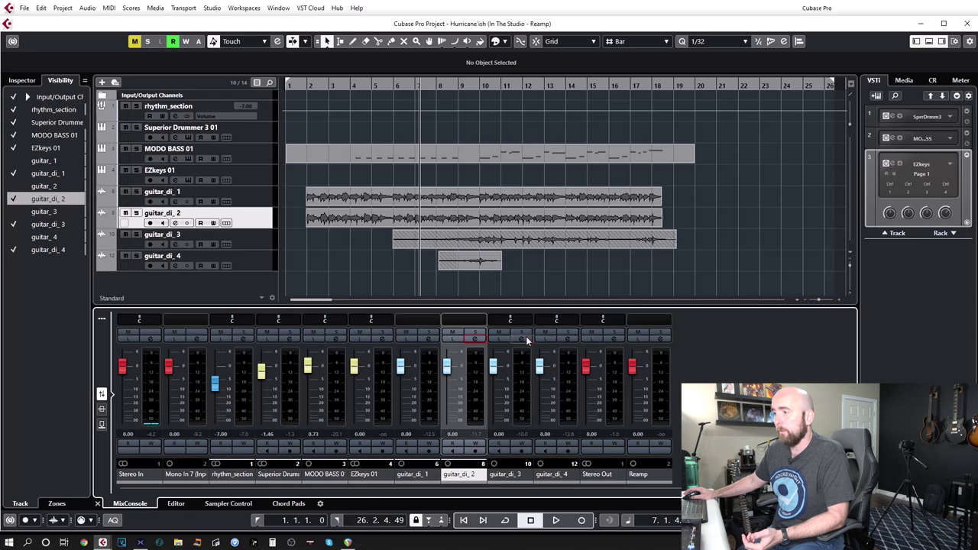
# Route the guitar_di_3 channel's output to the Reamp bus in its channel settings.
pyautogui.click(526, 337)
pyautogui.click(469, 150)
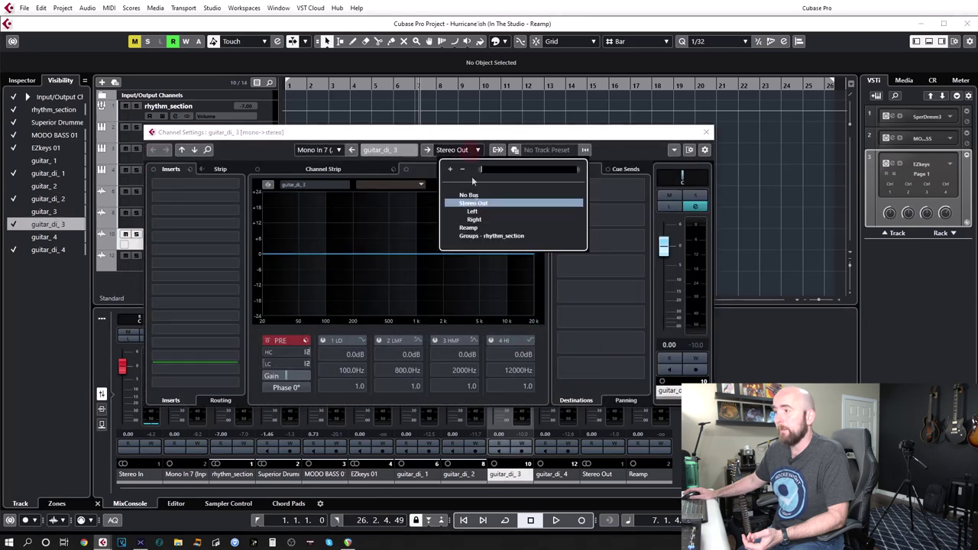
pyautogui.click(481, 227)
pyautogui.click(705, 131)
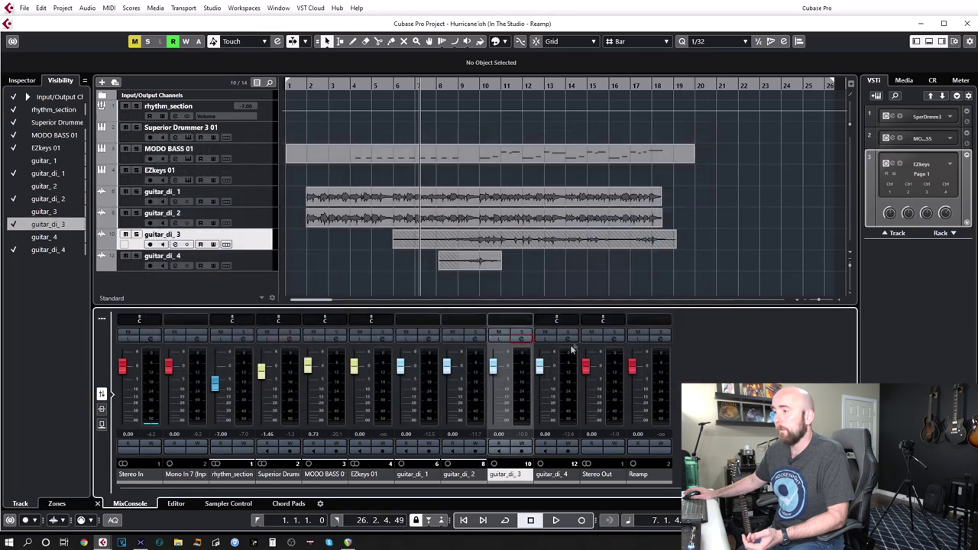
# Route the guitar_di_4 channel's output to the Reamp bus in its channel settings.
pyautogui.click(573, 337)
pyautogui.click(475, 151)
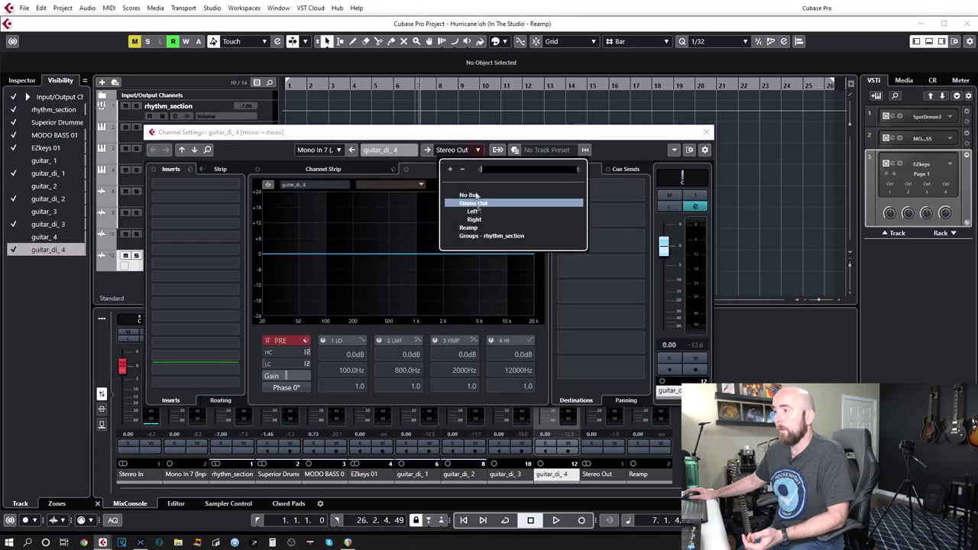
pyautogui.click(468, 227)
pyautogui.click(705, 132)
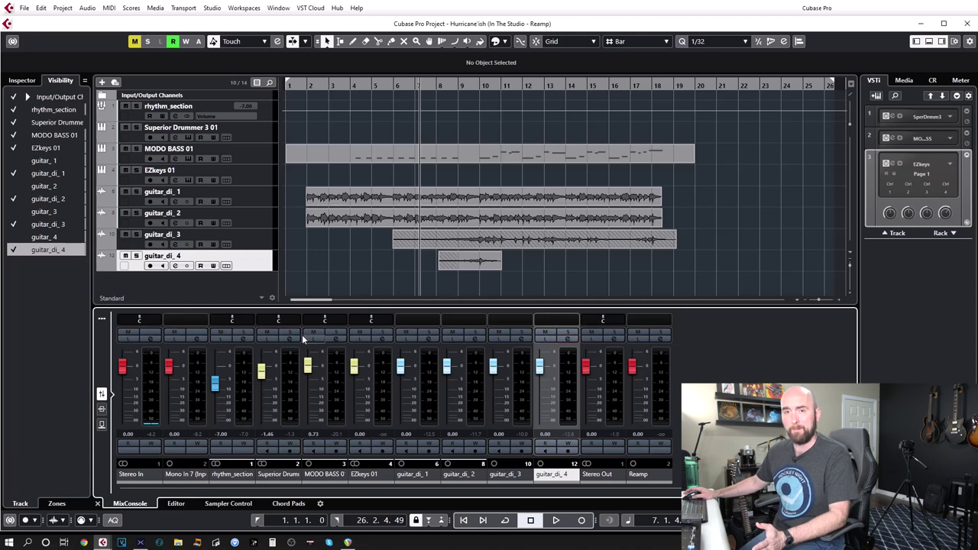
# Mute the guitar_di_2, guitar_di_3 and guitar_di_4 channels.
pyautogui.click(450, 333)
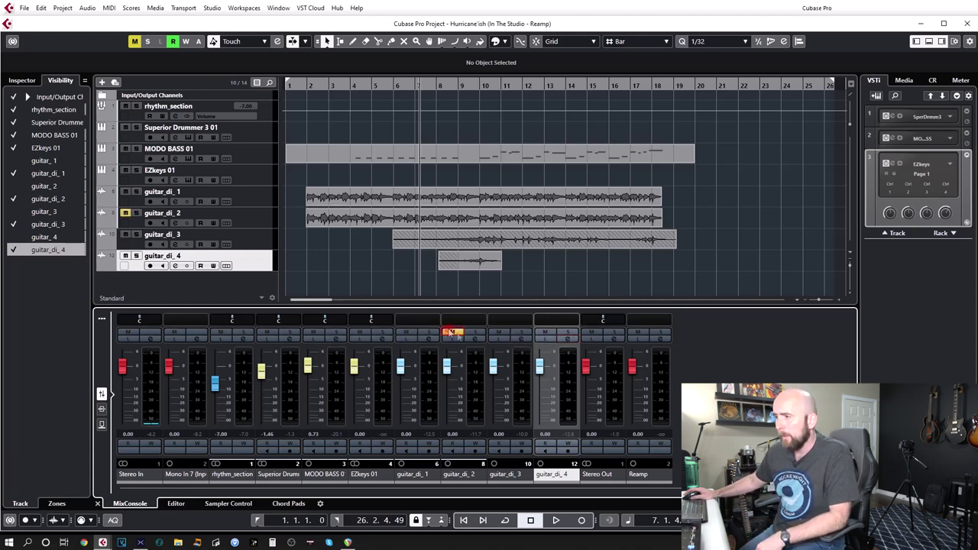
pyautogui.click(498, 333)
pyautogui.click(545, 333)
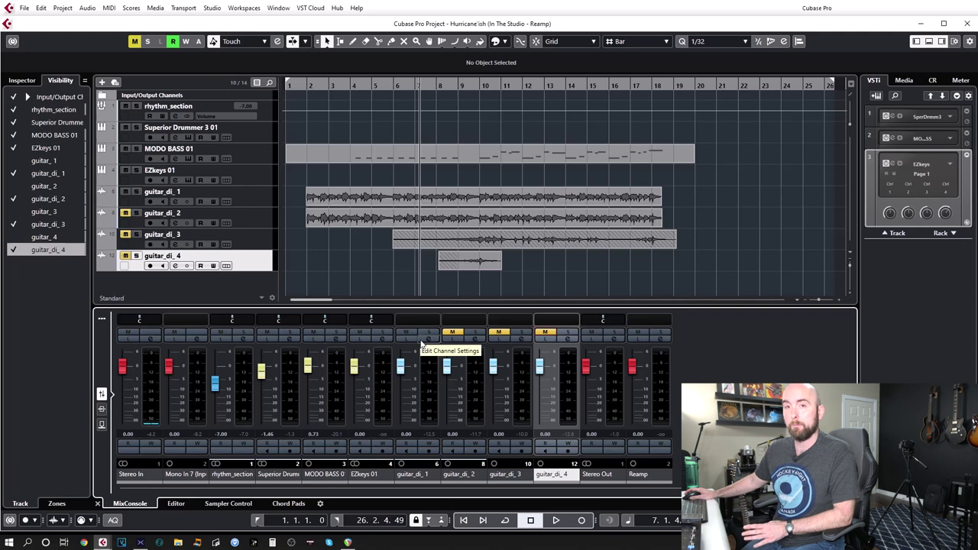
# Play the project from bar 1 to check guitar_di_1's signal through the Reamp bus, and stop playback.
pyautogui.moveTo(312, 90); pyautogui.dragTo(303, 90)
pyautogui.press('space')
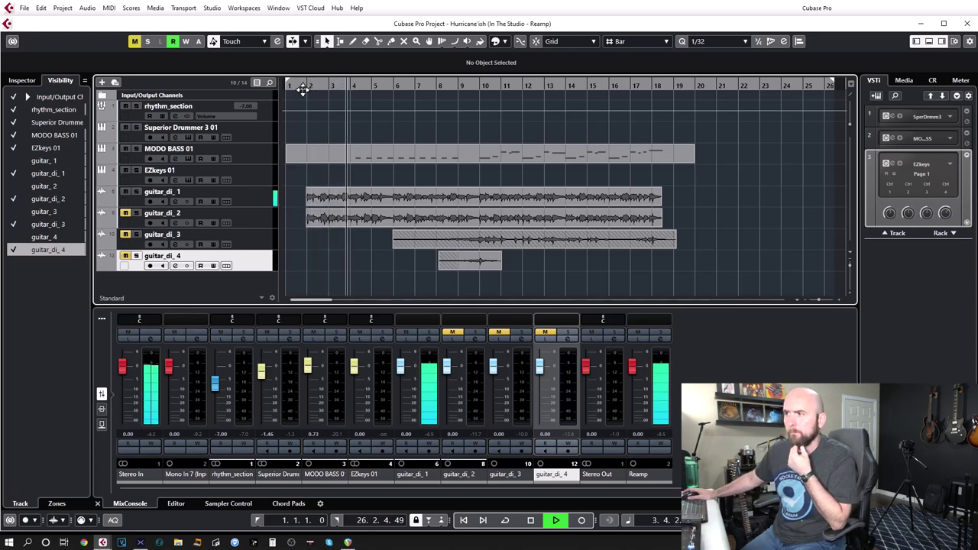
pyautogui.press('space')
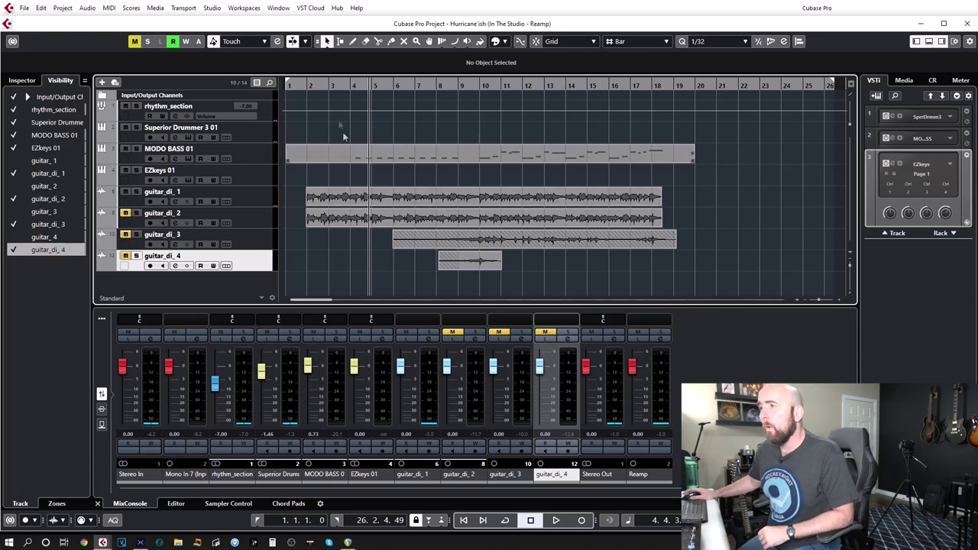
# Extend the start of the guitar_di_1 clip back to 1.4.1.112.
pyautogui.moveTo(294, 89); pyautogui.dragTo(313, 121)
pyautogui.moveTo(537, 206); pyautogui.dragTo(476, 205)
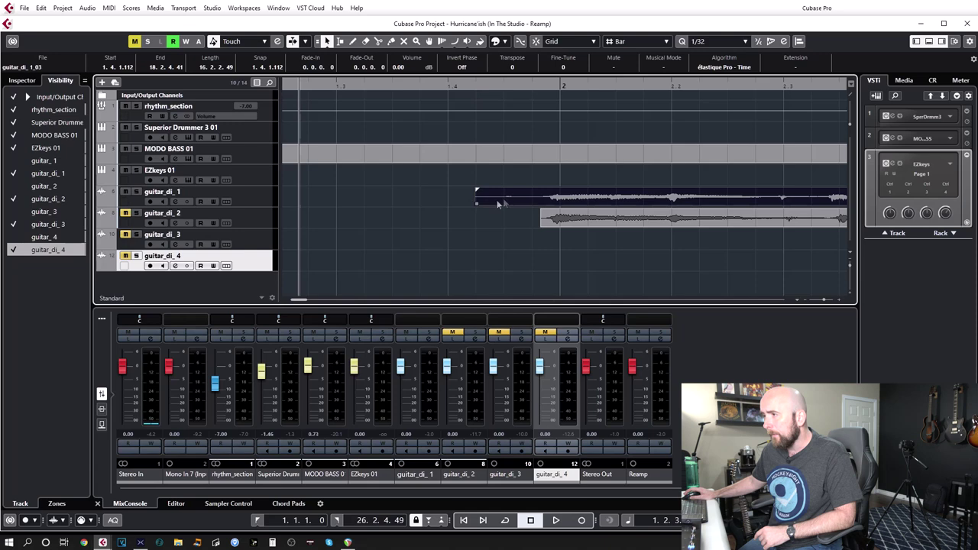
pyautogui.click(532, 199)
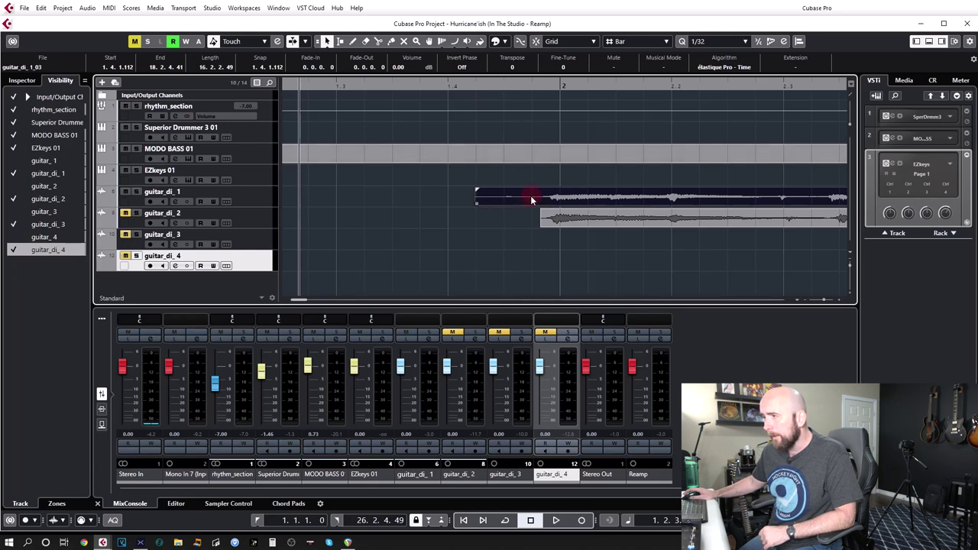
# Open the guitar_di_1 clip in the sample editor and place the playhead between the event start and the first note.
pyautogui.doubleClick(531, 197)
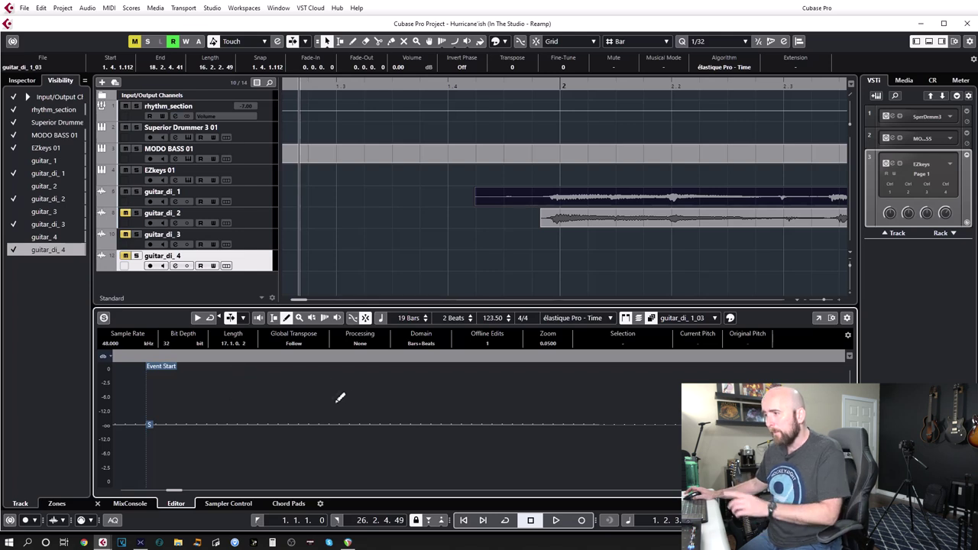
pyautogui.press('h')
pyautogui.press('h')
pyautogui.press('h')
pyautogui.press('h')
pyautogui.press('h')
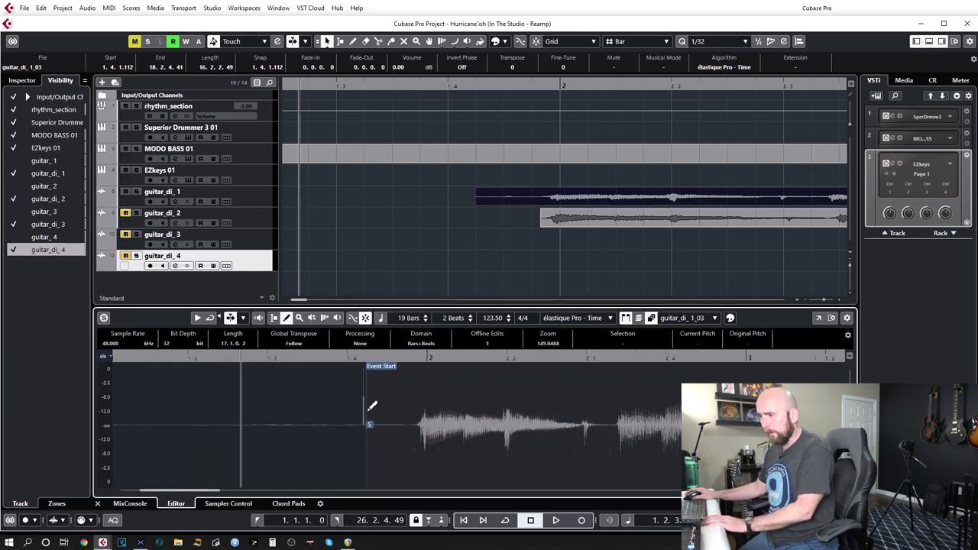
pyautogui.press('g')
pyautogui.press('g')
pyautogui.press('g')
pyautogui.press('g')
pyautogui.press('h')
pyautogui.press('h')
pyautogui.press('h')
pyautogui.press('h')
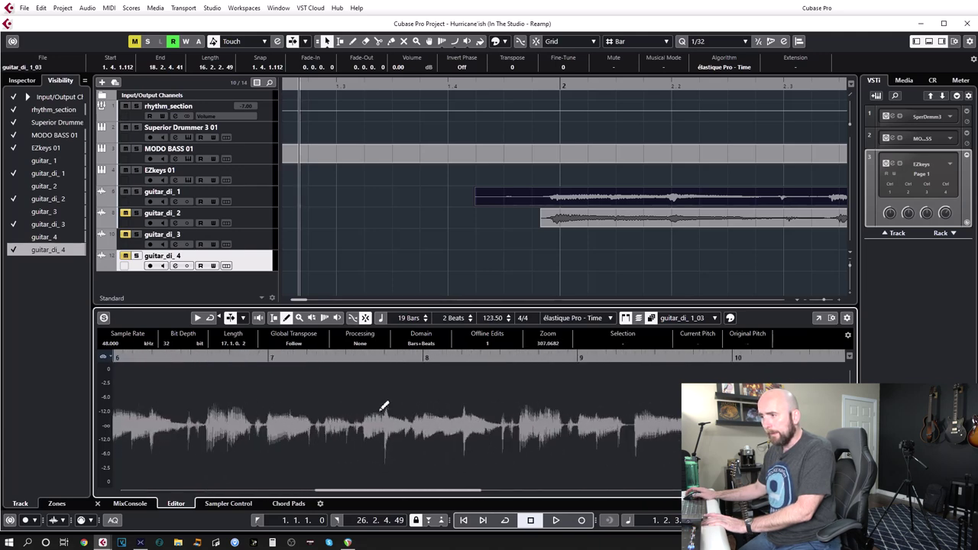
pyautogui.click(334, 356)
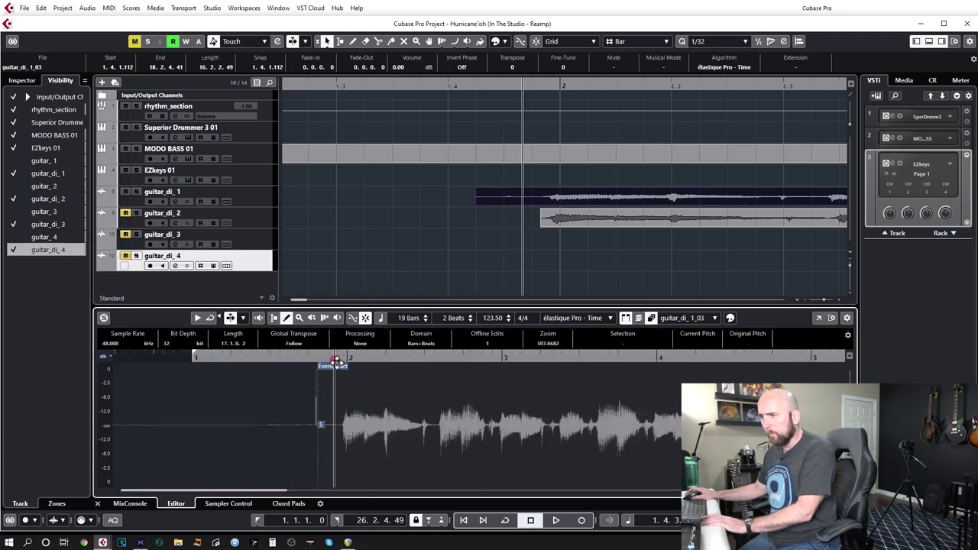
# Draw a short spike into guitar_di_1's waveform at 1.4.3.81, ahead of the first note, with the Draw tool.
pyautogui.press('h')
pyautogui.press('h')
pyautogui.press('h')
pyautogui.press('h')
pyautogui.press('h')
pyautogui.press('h')
pyautogui.press('h')
pyautogui.press('h')
pyautogui.press('h')
pyautogui.press('h')
pyautogui.press('h')
pyautogui.press('h')
pyautogui.press('h')
pyautogui.press('h')
pyautogui.press('h')
pyautogui.press('h')
pyautogui.press('h')
pyautogui.press('h')
pyautogui.press('h')
pyautogui.press('h')
pyautogui.press('h')
pyautogui.press('h')
pyautogui.press('h')
pyautogui.press('h')
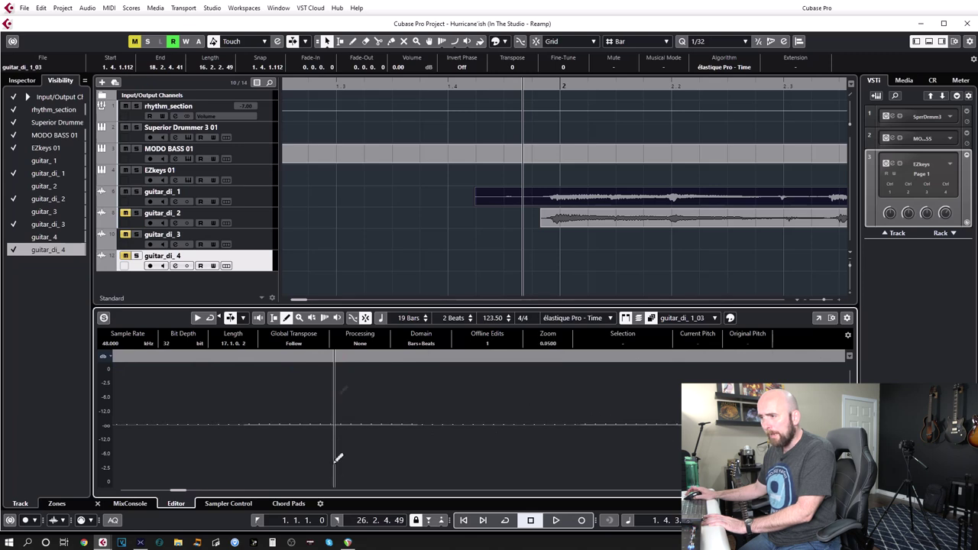
pyautogui.click(286, 318)
pyautogui.moveTo(339, 357); pyautogui.dragTo(344, 360)
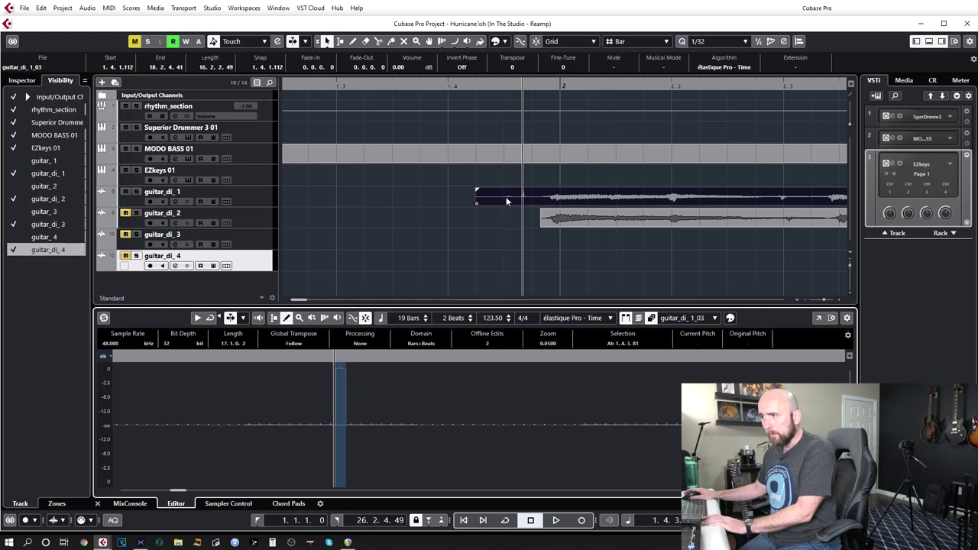
# Enlarge the guitar_di_1 track and place the playhead just before the drawn spike to inspect it.
pyautogui.click(259, 205)
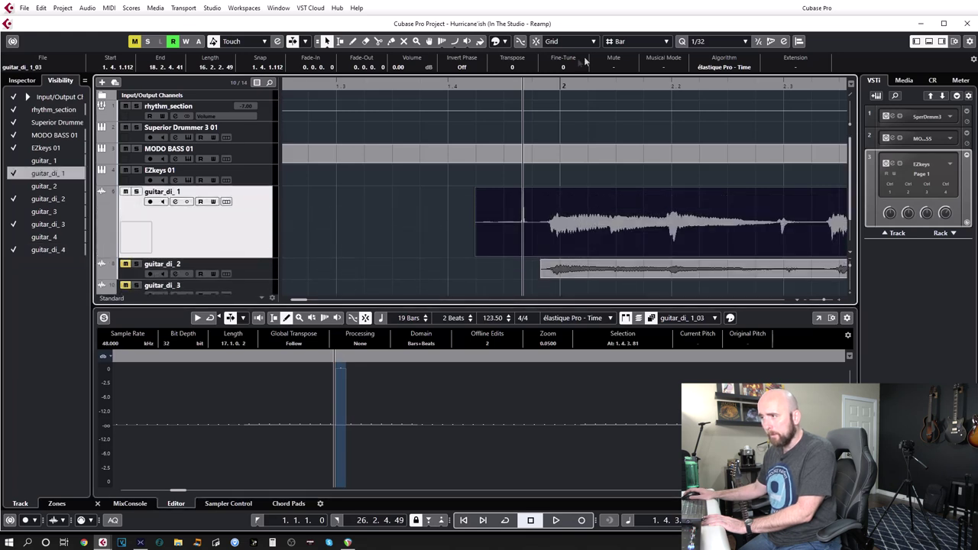
pyautogui.click(510, 88)
pyautogui.moveTo(510, 87)
pyautogui.mouseDown()
pyautogui.moveTo(539, 96)
pyautogui.moveTo(515, 93)
pyautogui.mouseUp()
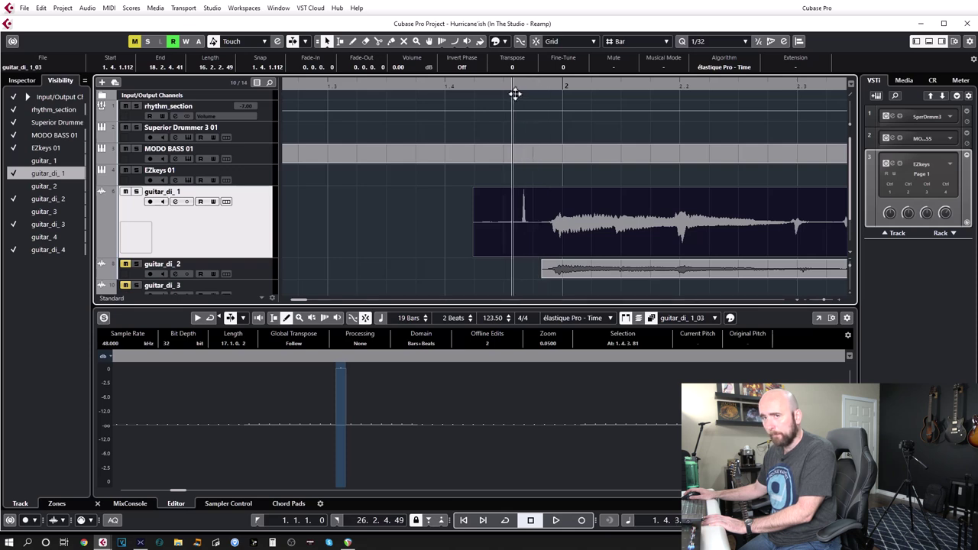
pyautogui.press('g')
pyautogui.press('g')
pyautogui.press('g')
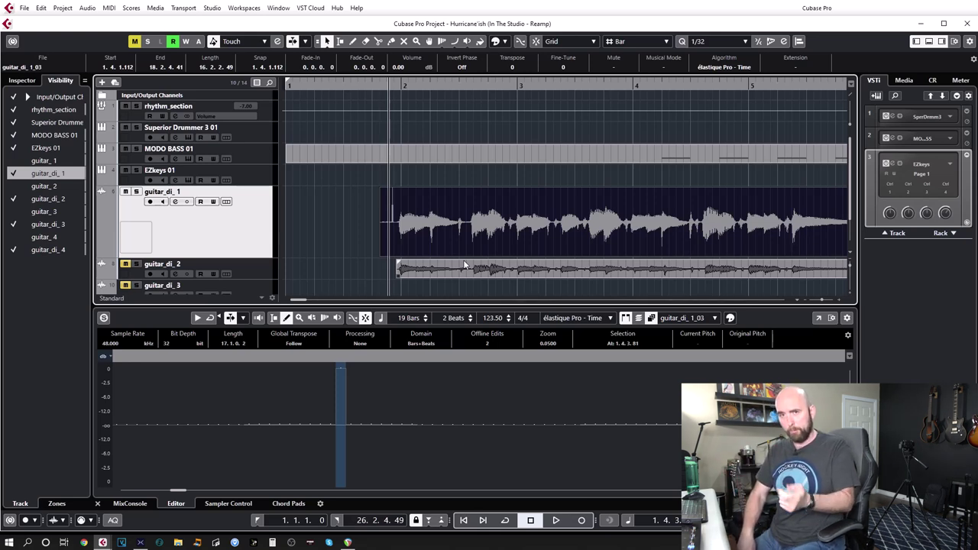
# Place the playhead at the start of the guitar_di_1 clip and bring the mixer back into view.
pyautogui.moveTo(379, 84); pyautogui.dragTo(381, 90)
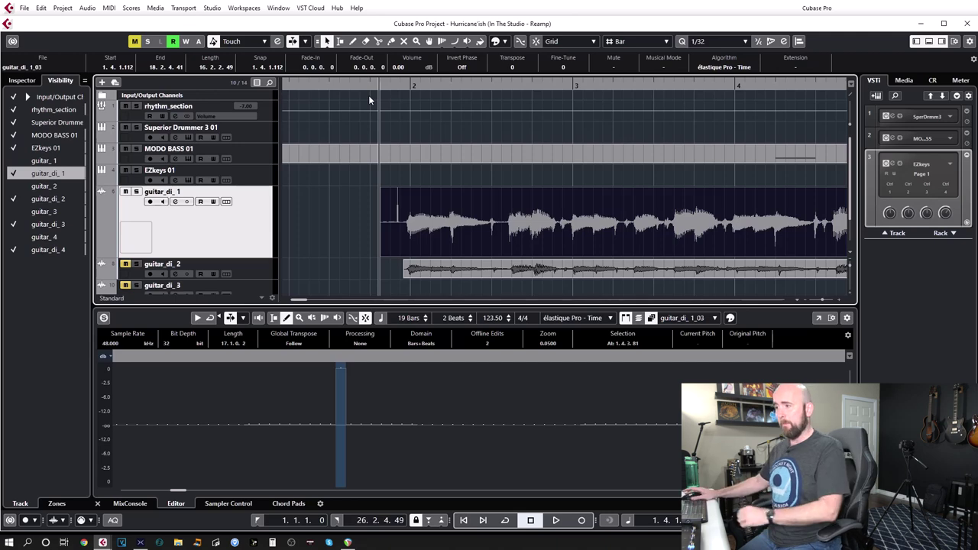
pyautogui.click(127, 503)
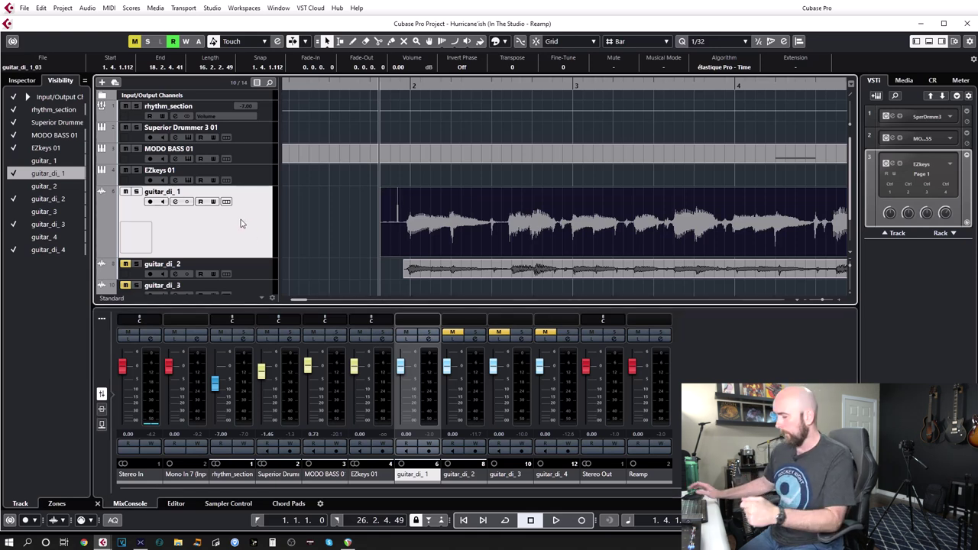
# Add a stereo audio track named guitar_1 fed by Stereo In and move it above guitar_di_1.
pyautogui.hotkey('ctrl', 't')
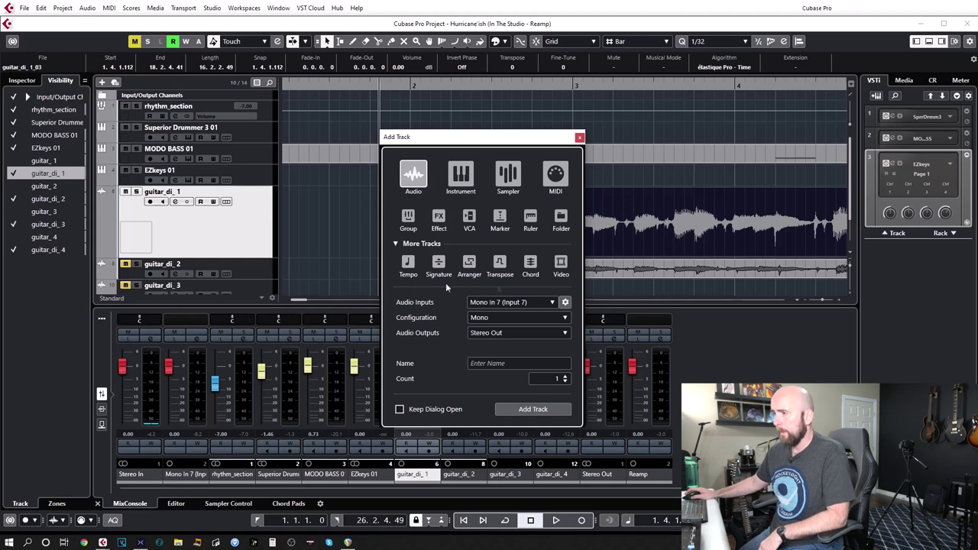
pyautogui.click(546, 304)
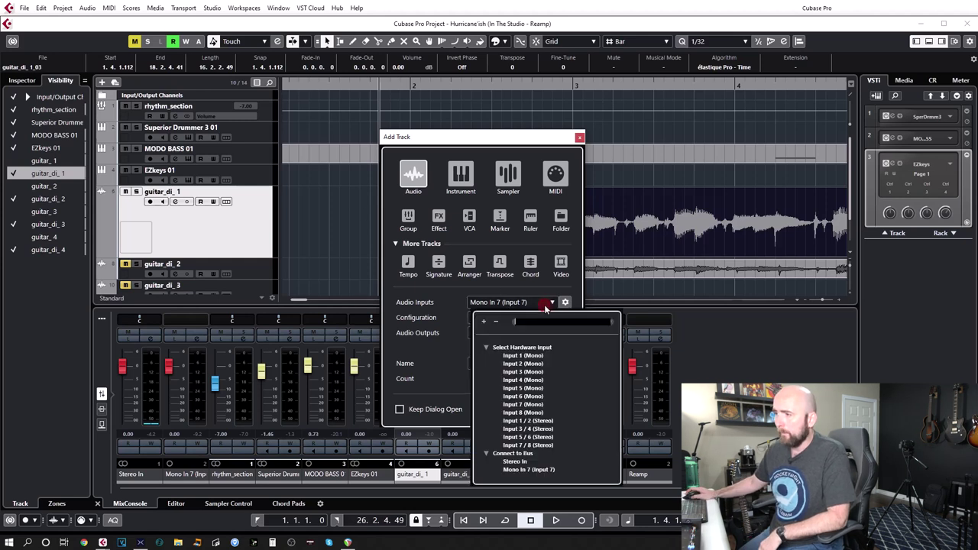
pyautogui.click(535, 421)
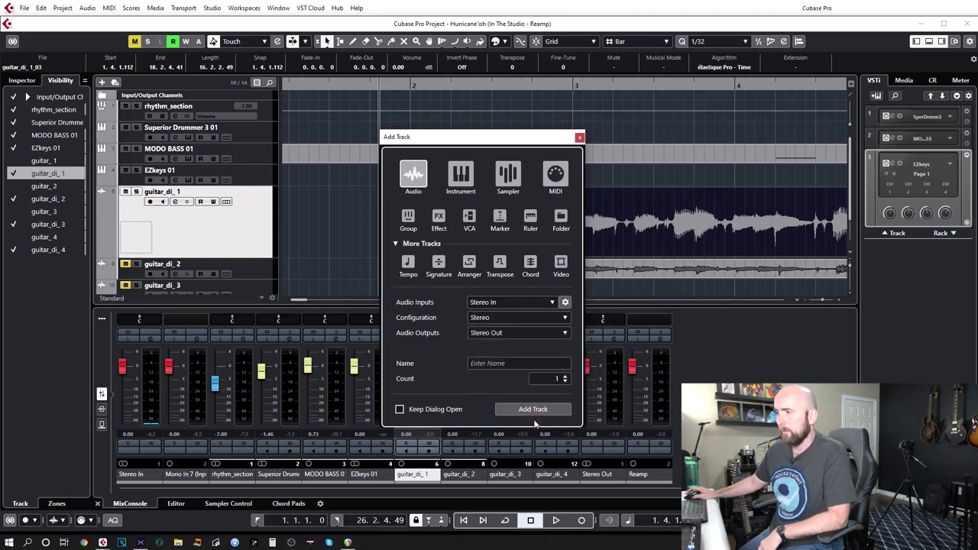
pyautogui.click(507, 365)
pyautogui.write('uitar')
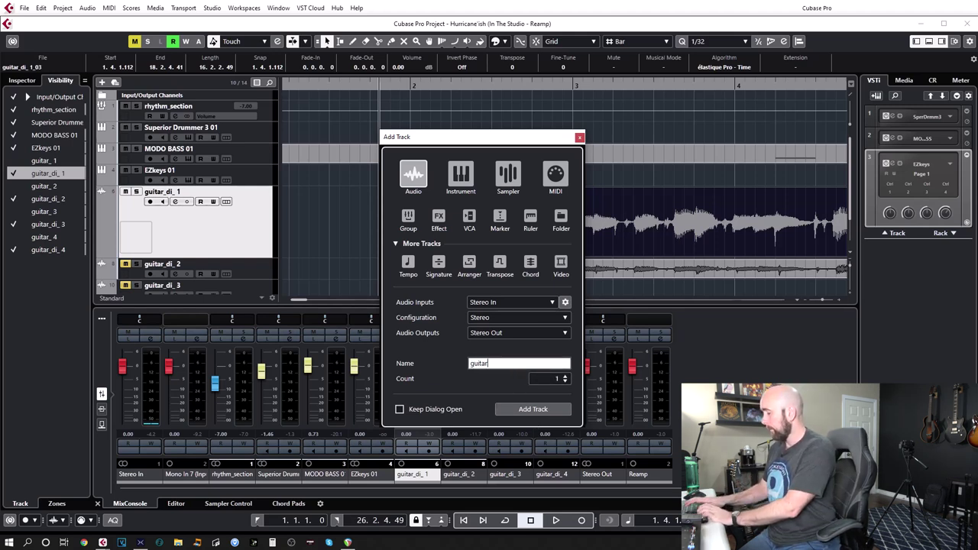
pyautogui.write('uitar_1')
pyautogui.press('Return')
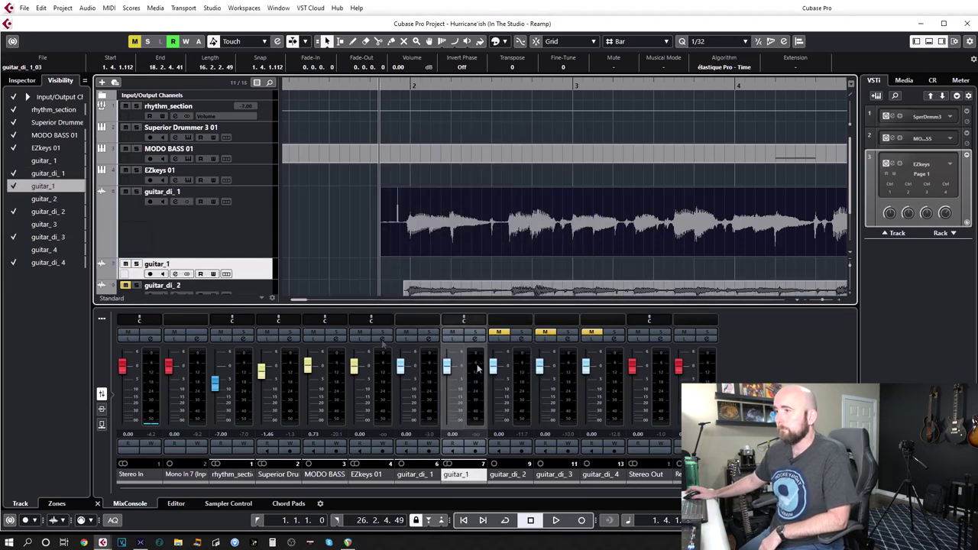
pyautogui.moveTo(256, 271); pyautogui.dragTo(243, 203)
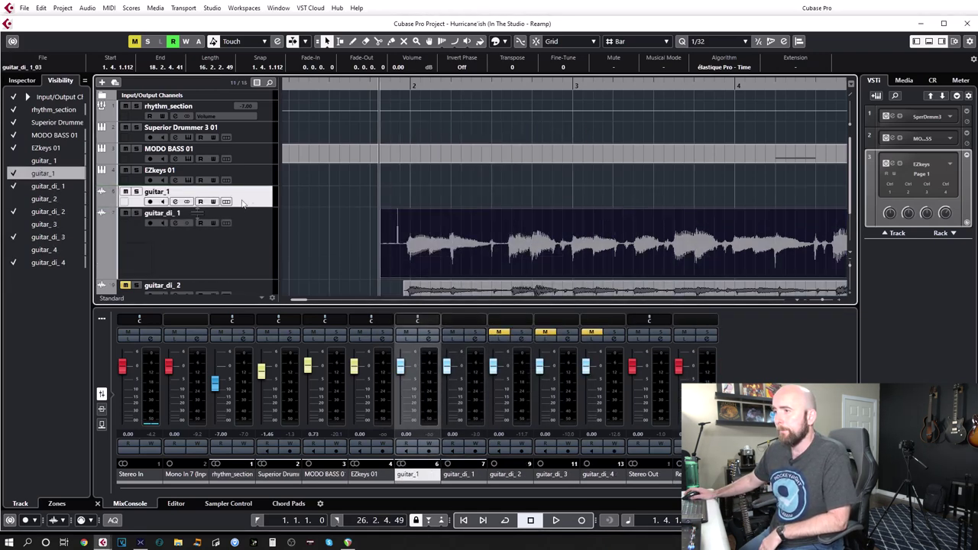
# Arm guitar_1 for recording and check in the Helix editor that the JCM800 preset's input is USB 3/4.
pyautogui.click(150, 201)
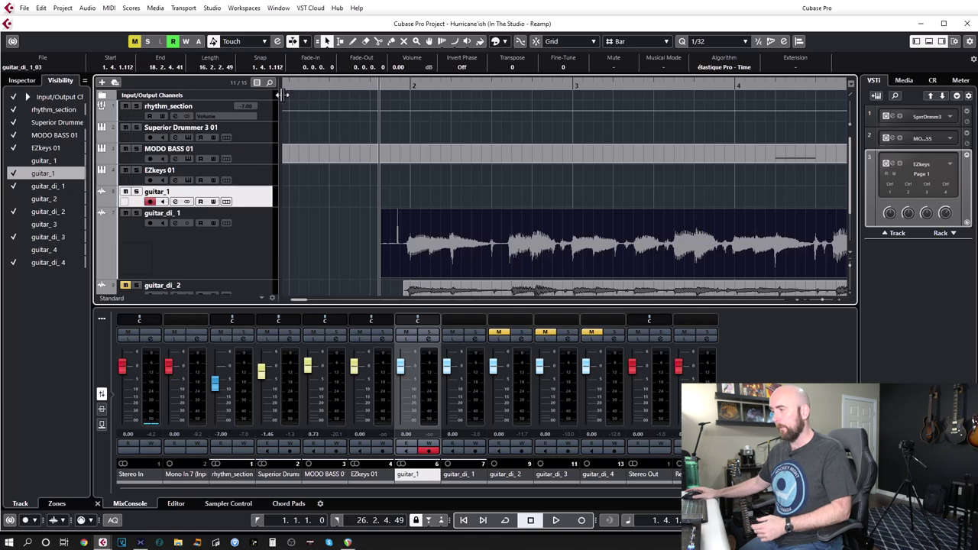
pyautogui.click(159, 541)
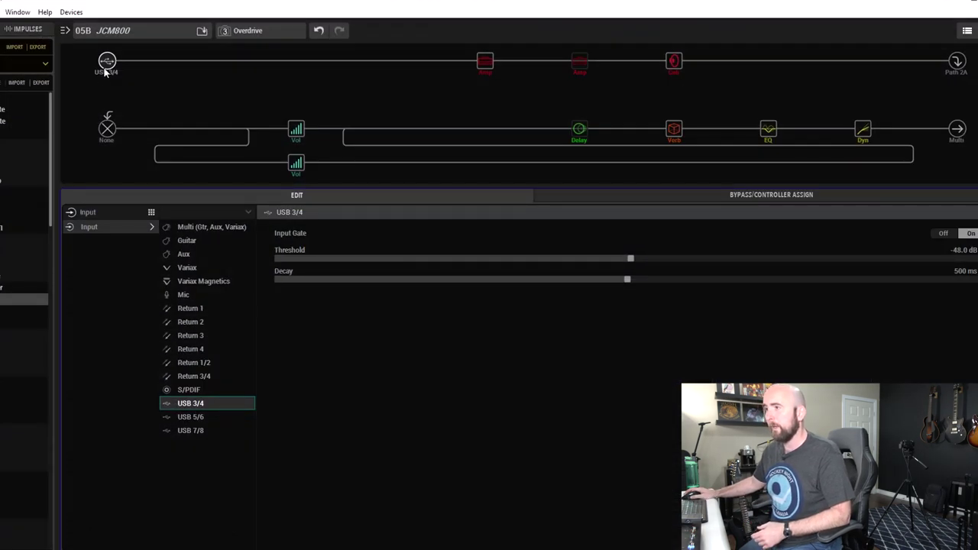
pyautogui.click(934, 9)
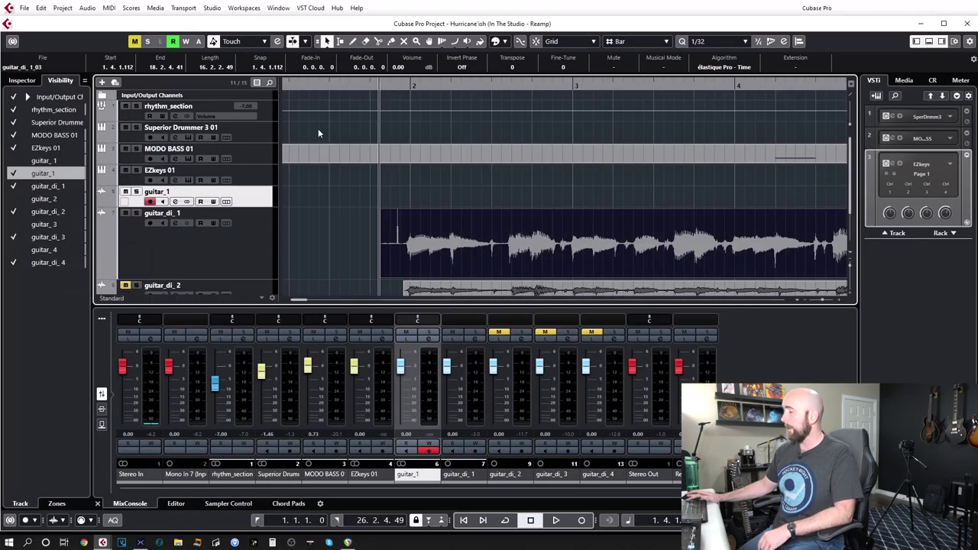
# Record the reamped guitar_di_1 signal onto guitar_1 past the end of the DI clip, enlarging the guitar_1 track.
pyautogui.press('KP_Multiply')
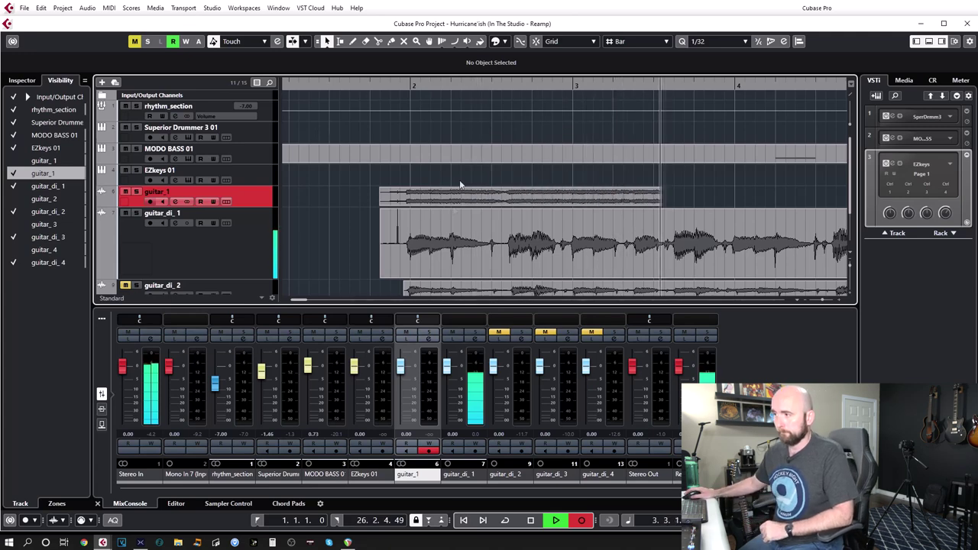
pyautogui.moveTo(257, 207); pyautogui.dragTo(257, 276)
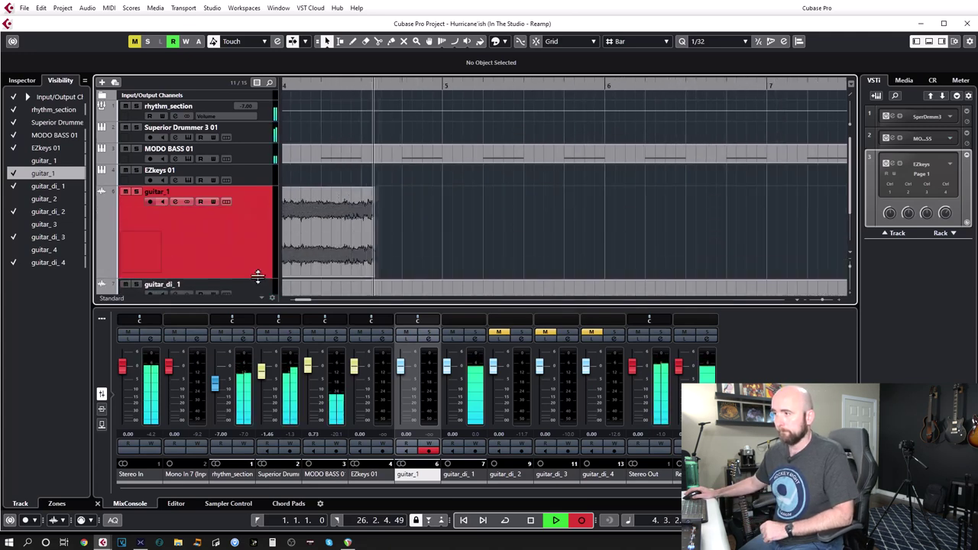
pyautogui.scroll(-3, 469, 224)
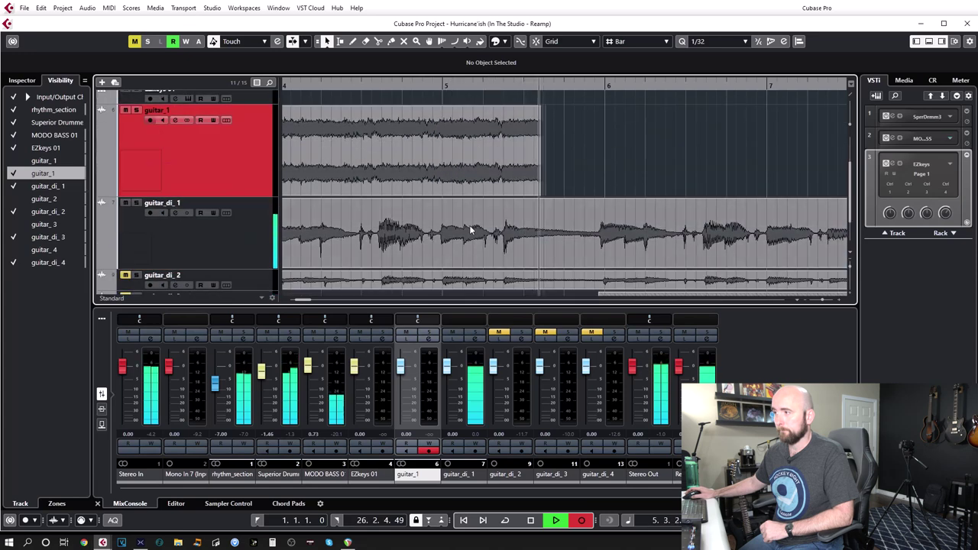
pyautogui.press('g')
pyautogui.press('g')
pyautogui.press('g')
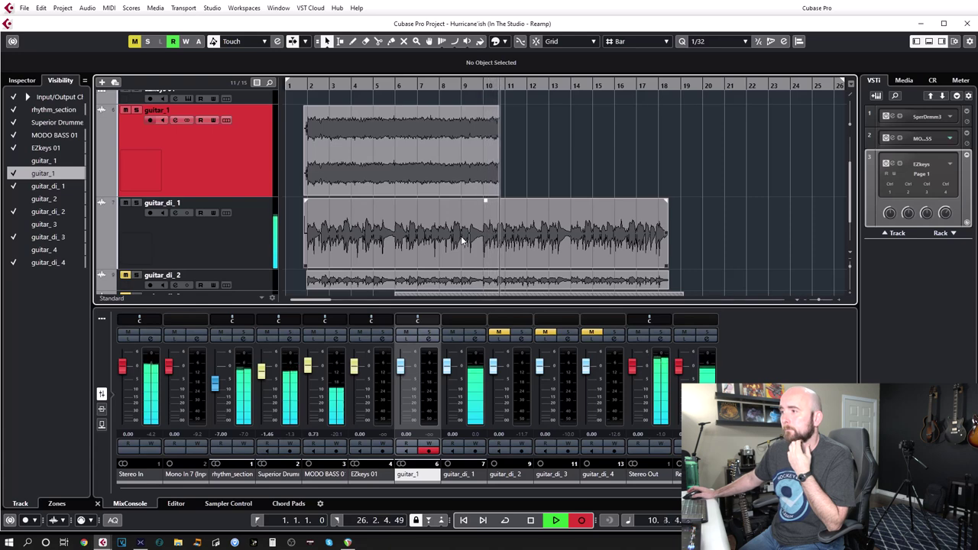
pyautogui.scroll(-2, 461, 241)
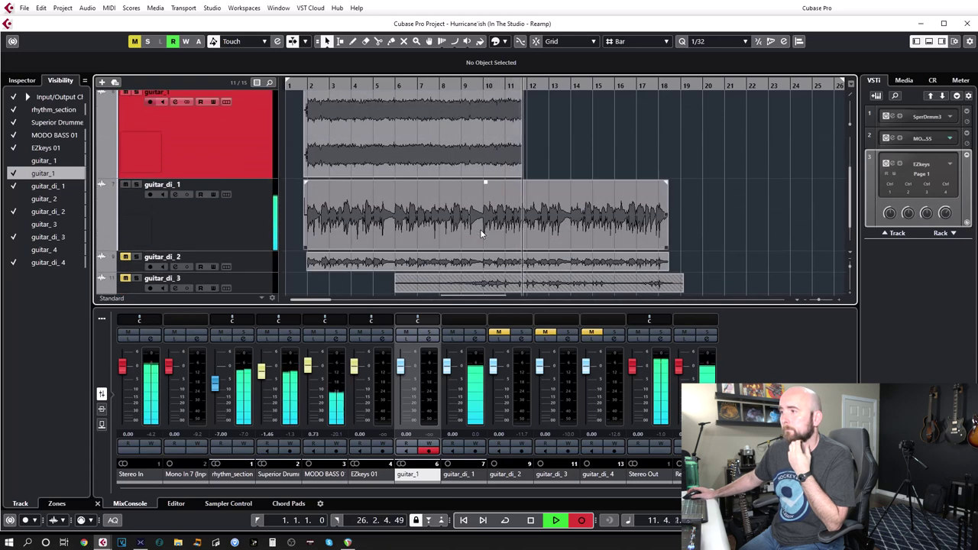
pyautogui.scroll(2, 484, 231)
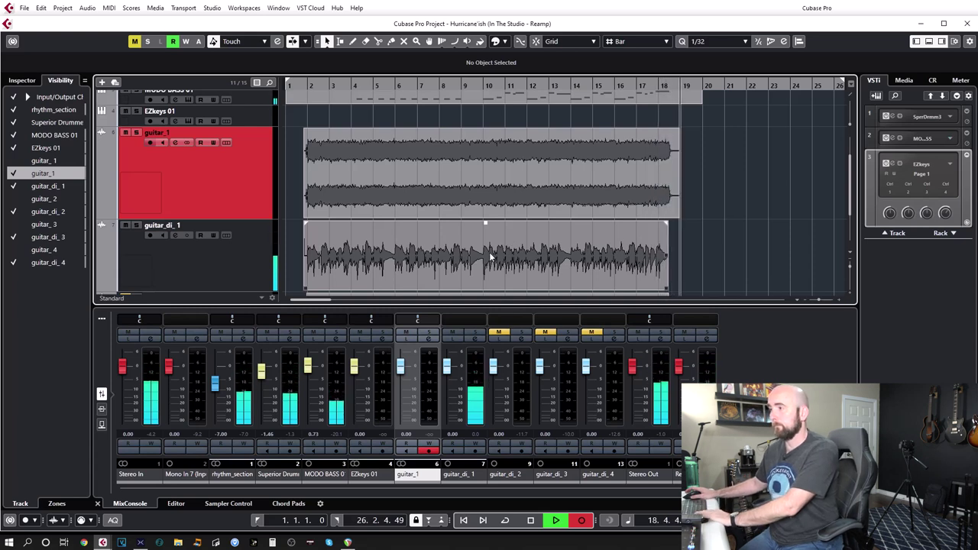
pyautogui.press('space')
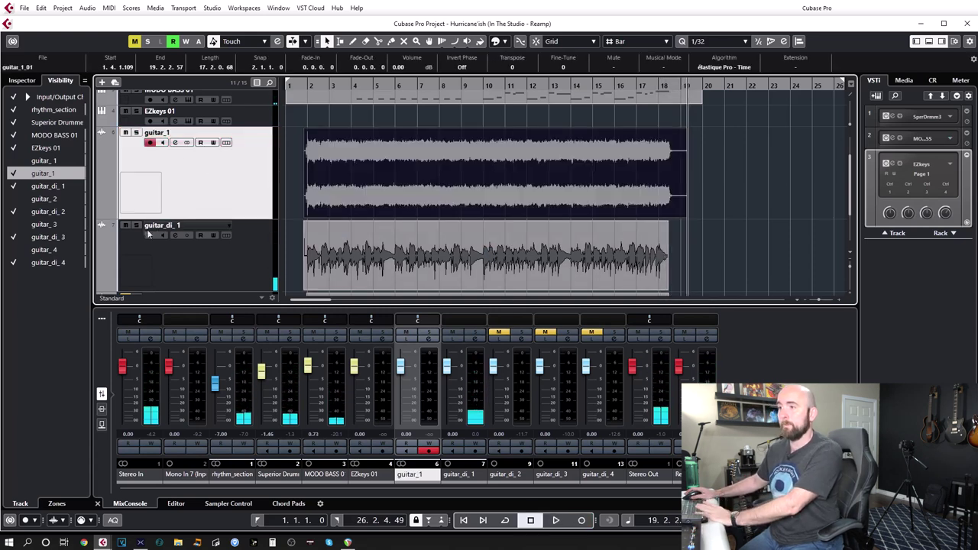
# Mute guitar_di_1, disarm guitar_1 and play the reamped recording from the start of its clip.
pyautogui.scroll(-1, 149, 218)
pyautogui.click(124, 186)
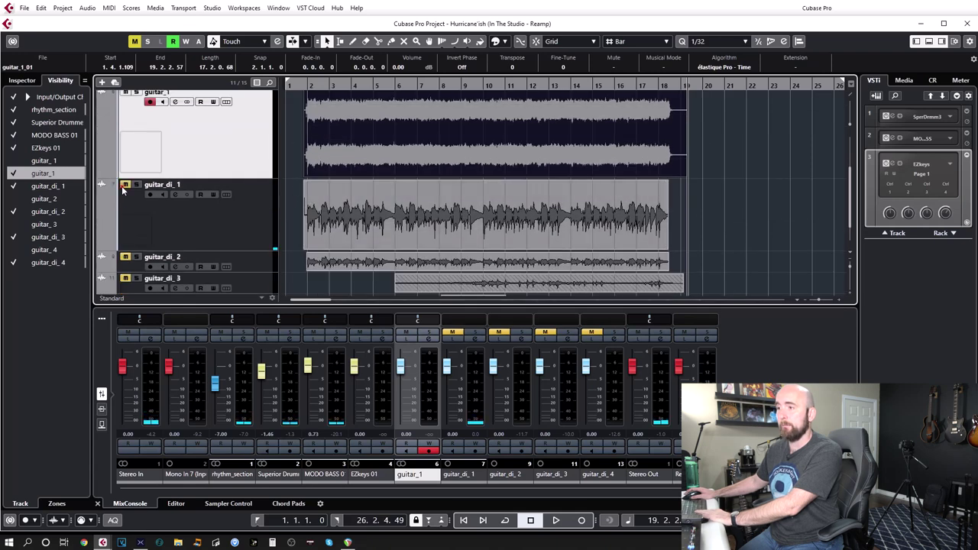
pyautogui.moveTo(307, 89); pyautogui.dragTo(306, 120)
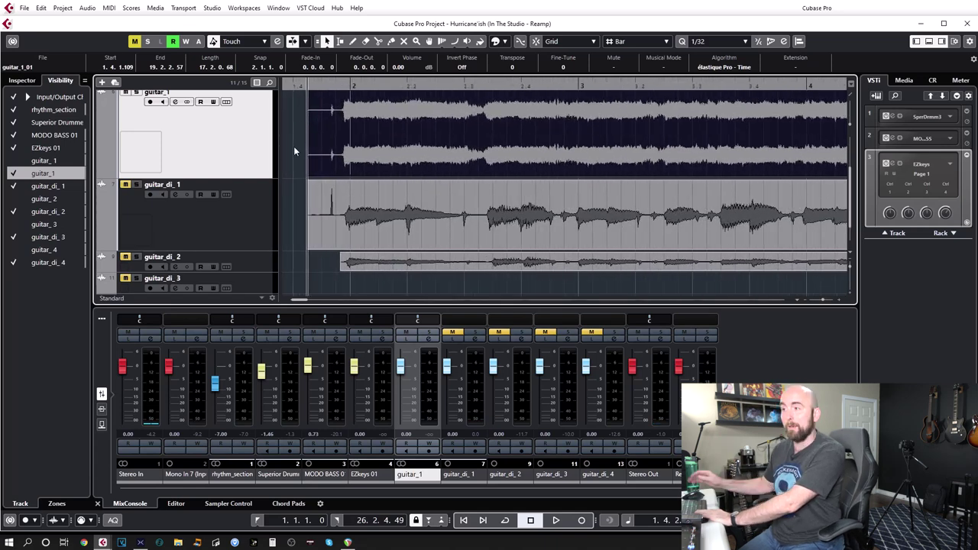
pyautogui.press('space')
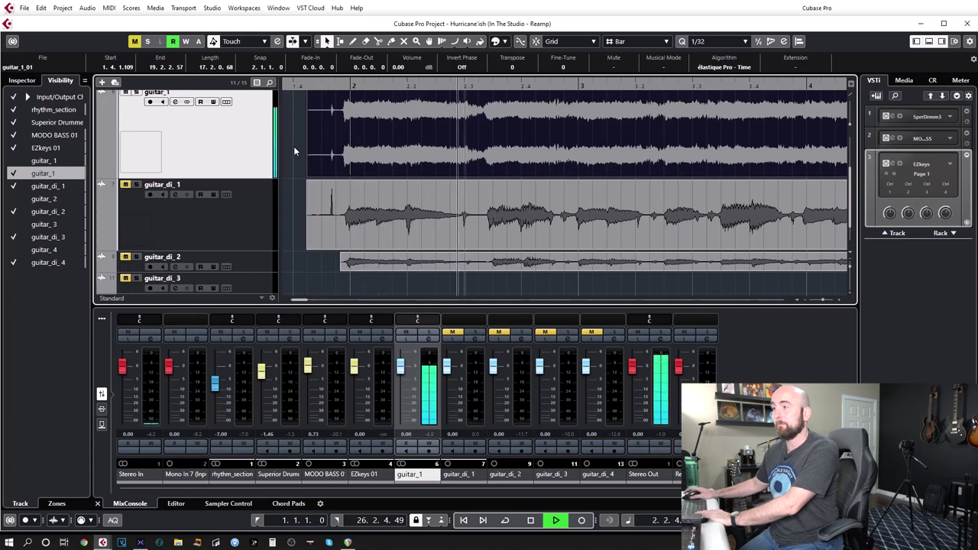
pyautogui.press('space')
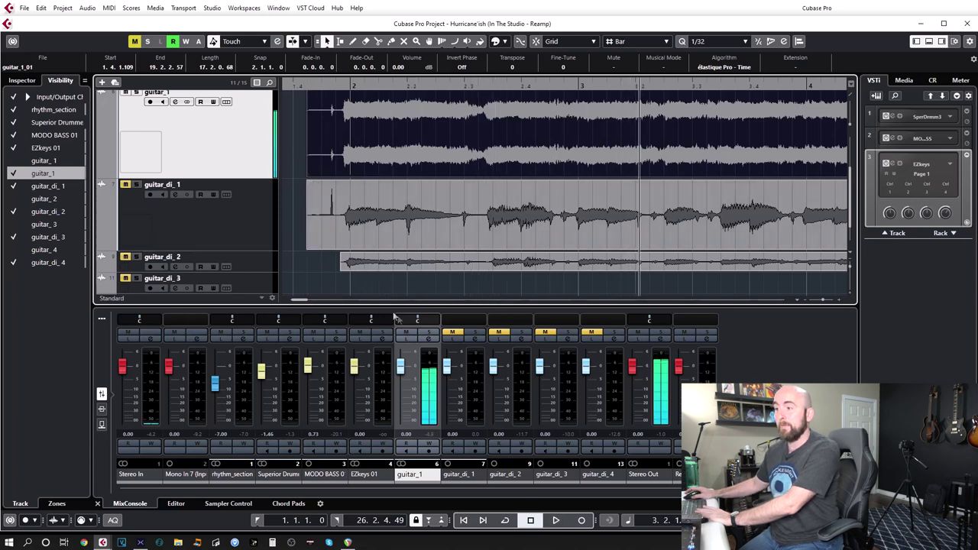
# Pan guitar_1 fully left and lower its fader to about -5.7 dB while listening to it in the mix.
pyautogui.moveTo(417, 320); pyautogui.dragTo(390, 319)
pyautogui.moveTo(400, 365); pyautogui.dragTo(400, 370)
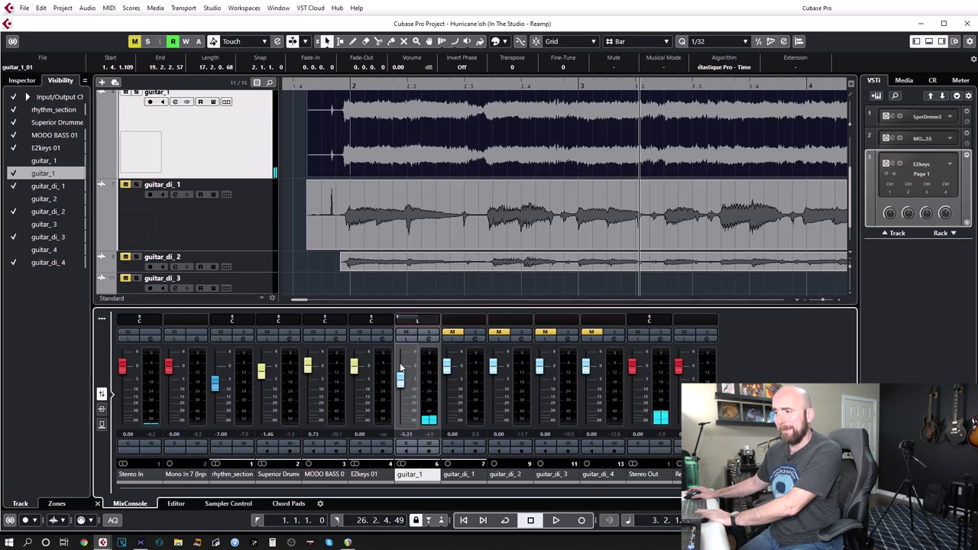
pyautogui.press('space')
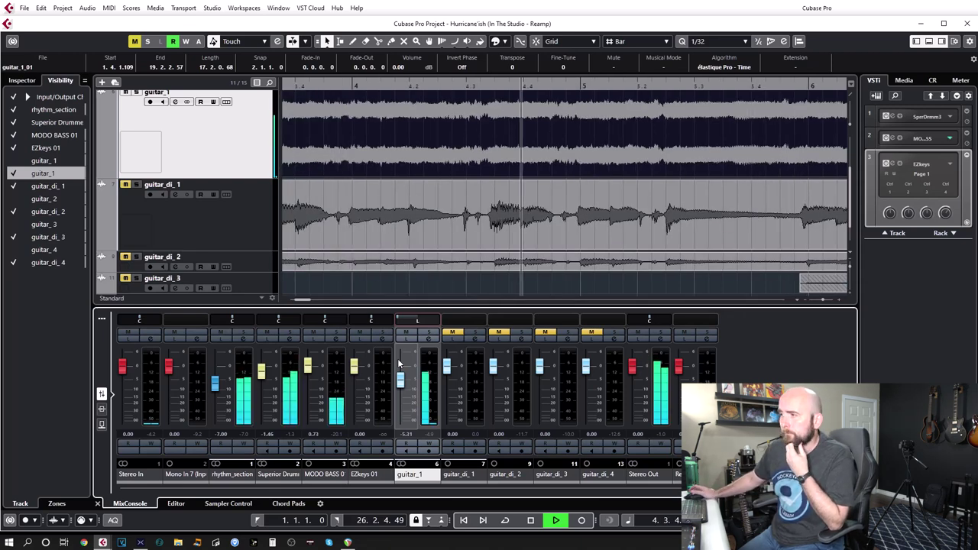
pyautogui.moveTo(398, 364); pyautogui.dragTo(400, 384)
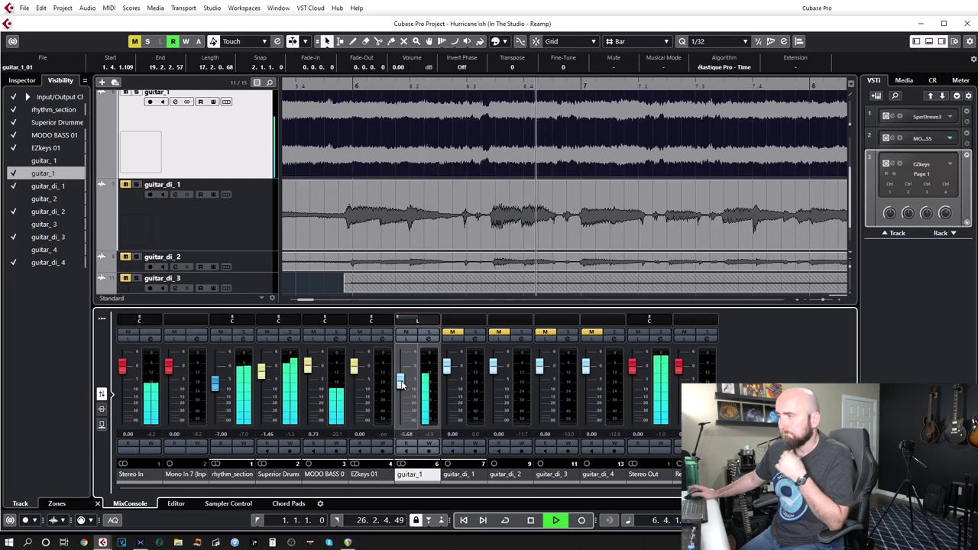
pyautogui.press('space')
pyautogui.press('space')
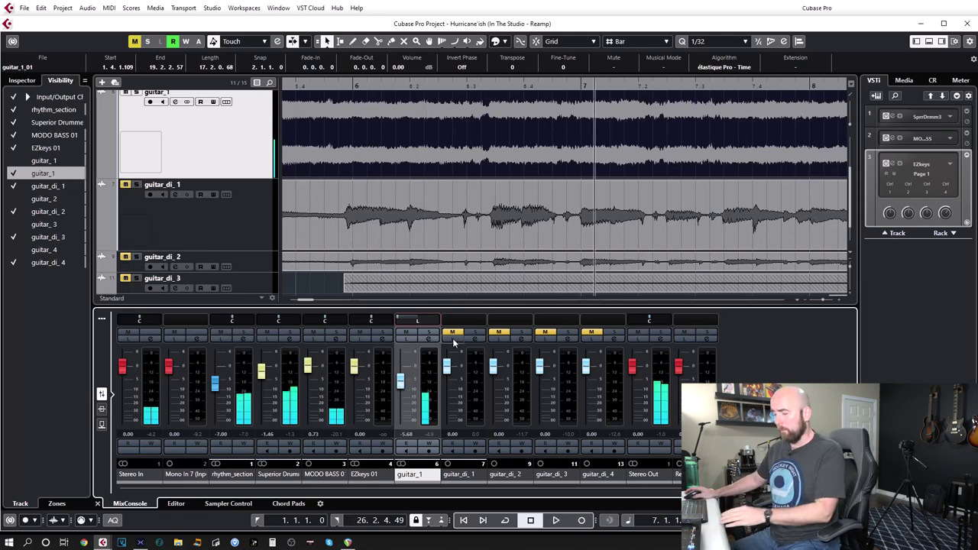
# Examine the alignment spike in guitar_1 against the one in guitar_di_1 at close range to compare their timing.
pyautogui.press('g')
pyautogui.press('g')
pyautogui.press('g')
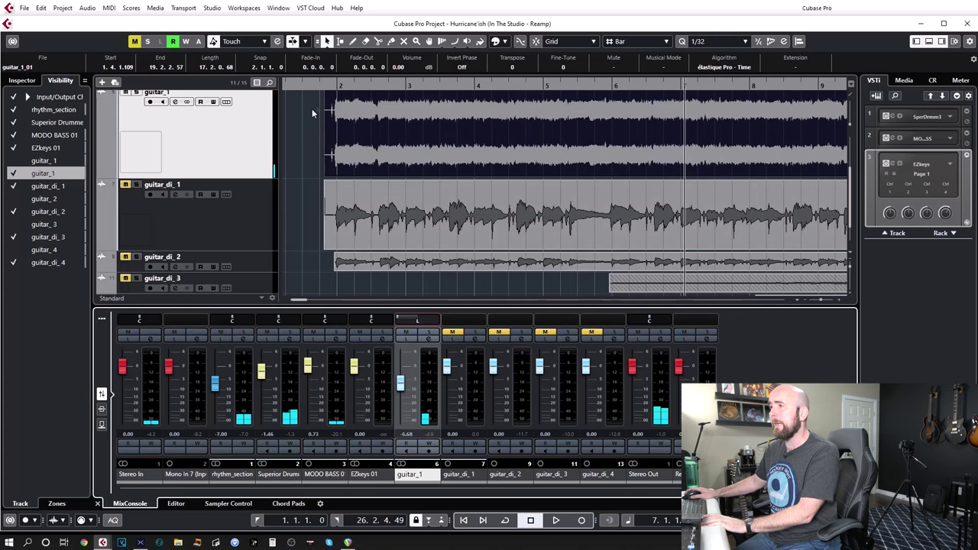
pyautogui.moveTo(330, 89); pyautogui.dragTo(468, 183)
pyautogui.press('h')
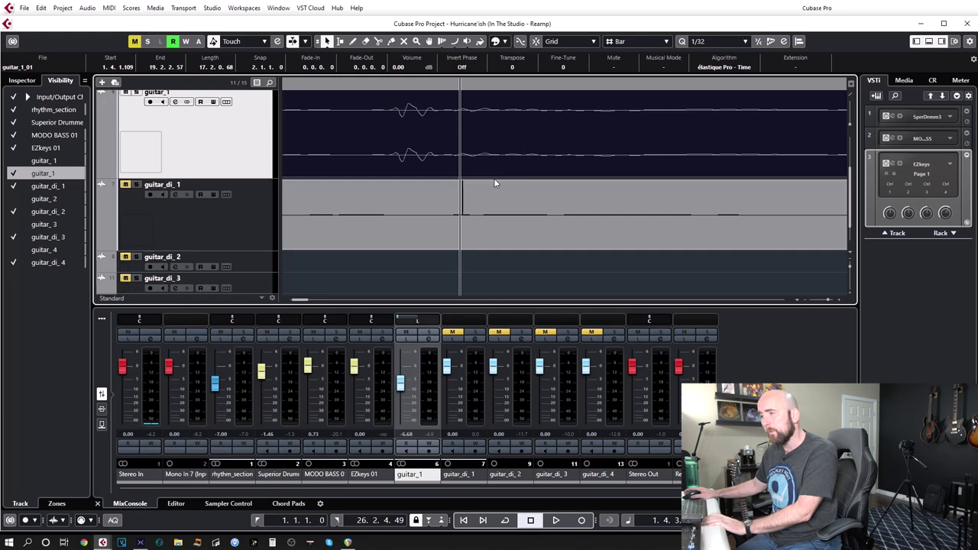
pyautogui.press('g')
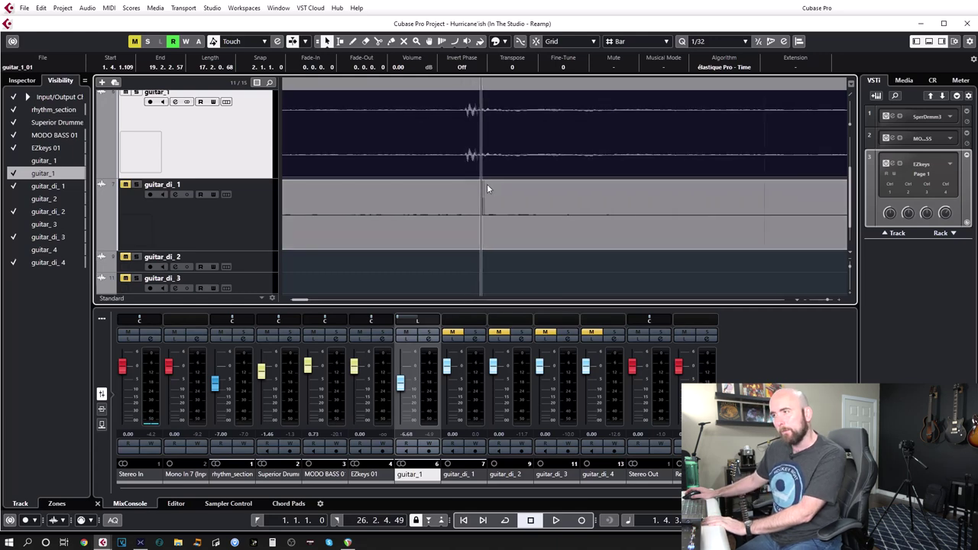
pyautogui.press('g')
pyautogui.press('g')
pyautogui.press('g')
pyautogui.press('g')
pyautogui.press('g')
pyautogui.press('g')
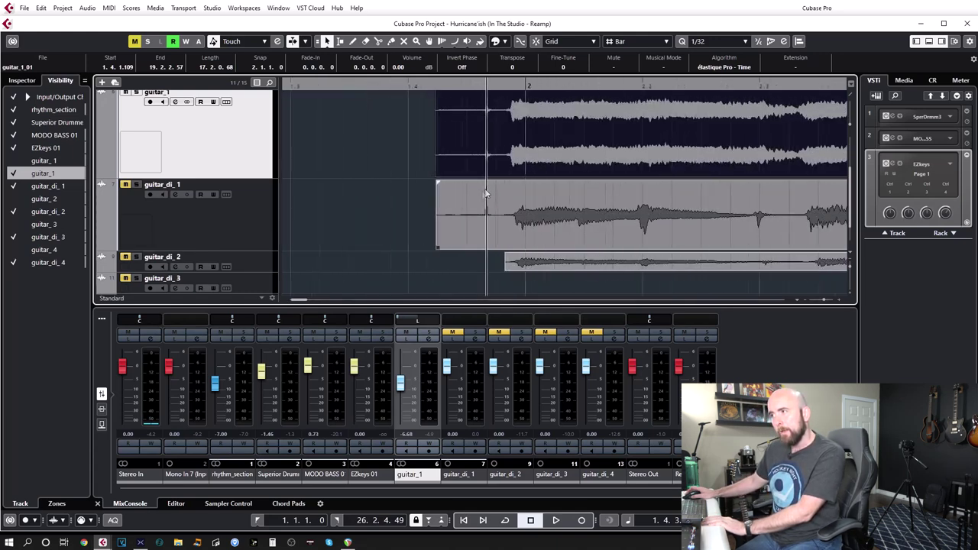
pyautogui.press('g')
pyautogui.press('g')
pyautogui.press('g')
pyautogui.press('g')
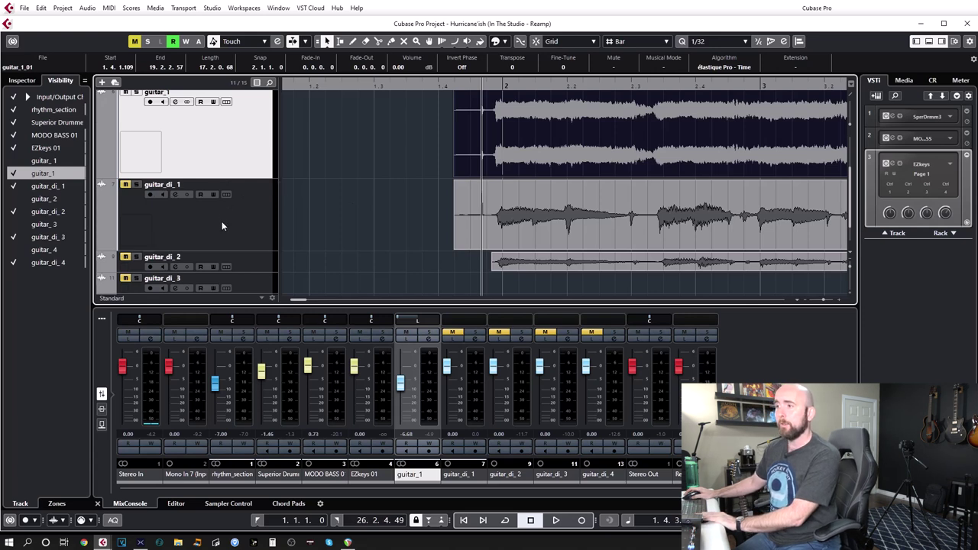
# Reduce the track heights of guitar_1 and guitar_di_1, leaving guitar_di_1 selected.
pyautogui.click(13, 187)
pyautogui.click(13, 187)
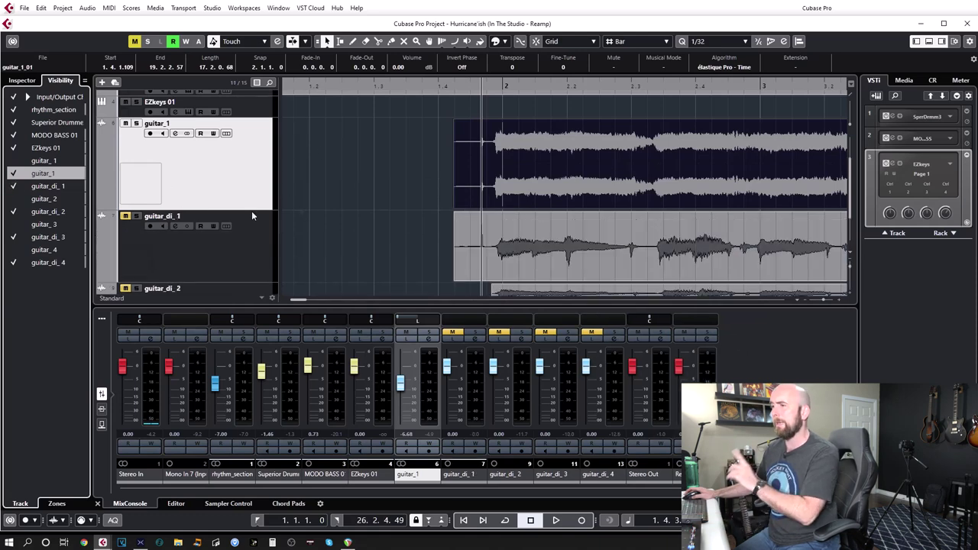
pyautogui.moveTo(252, 210); pyautogui.dragTo(233, 151)
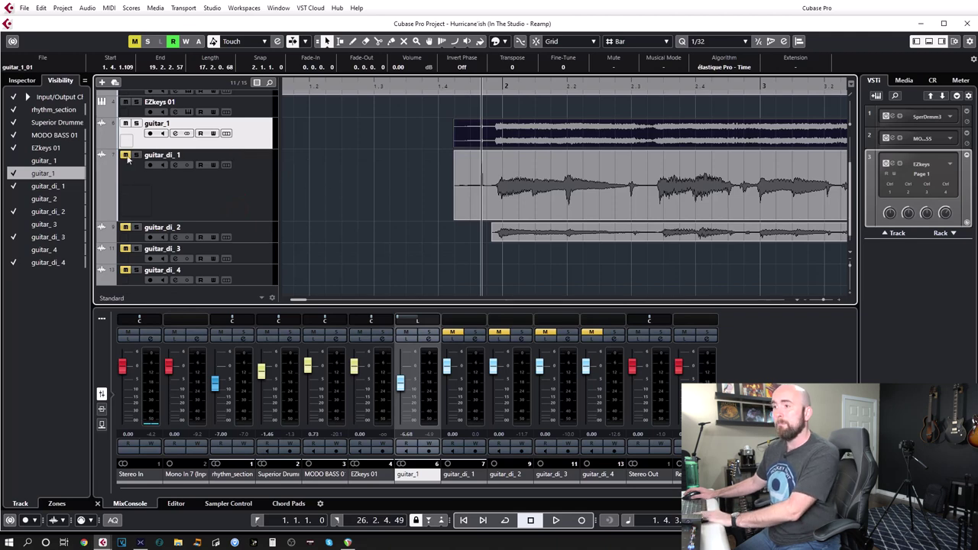
pyautogui.click(183, 180)
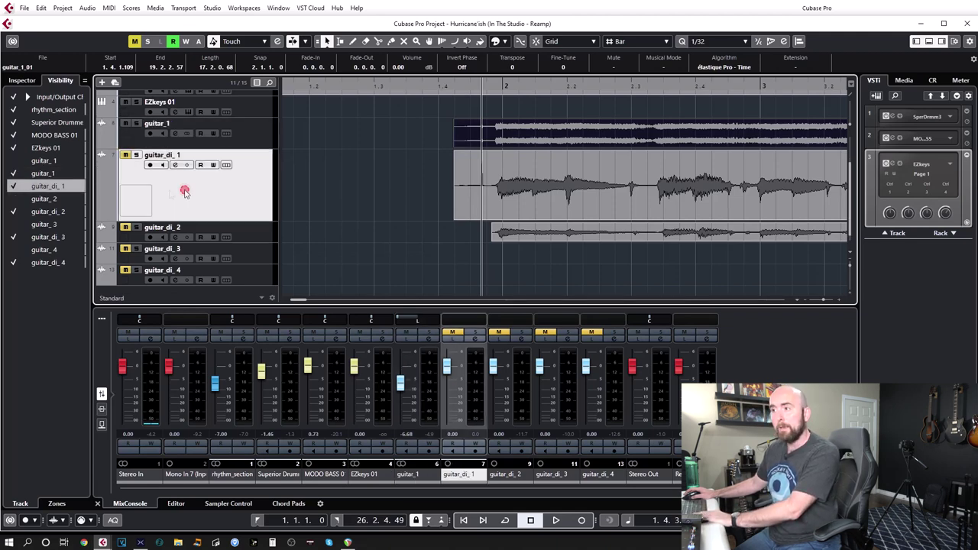
pyautogui.scroll(1, 163, 179)
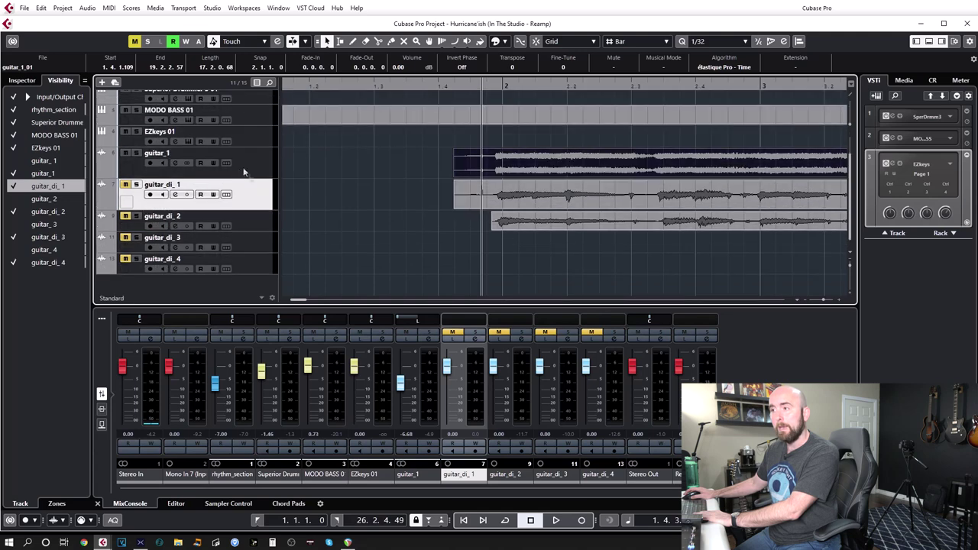
# Add a stereo audio track named guitar_2 below guitar_di_1, with Stereo In as its input and Stereo Out as its output.
pyautogui.hotkey('ctrl', 't')
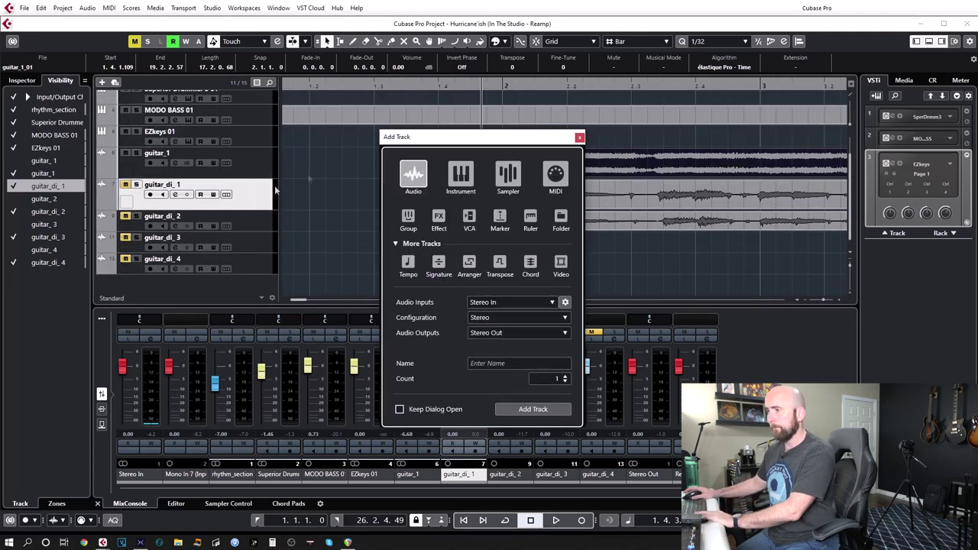
pyautogui.write('guitar_2')
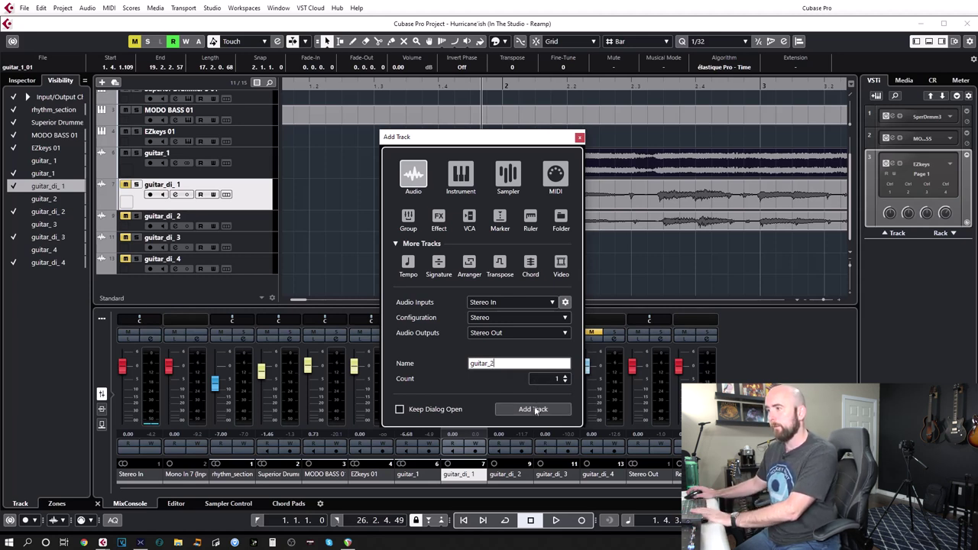
pyautogui.click(526, 412)
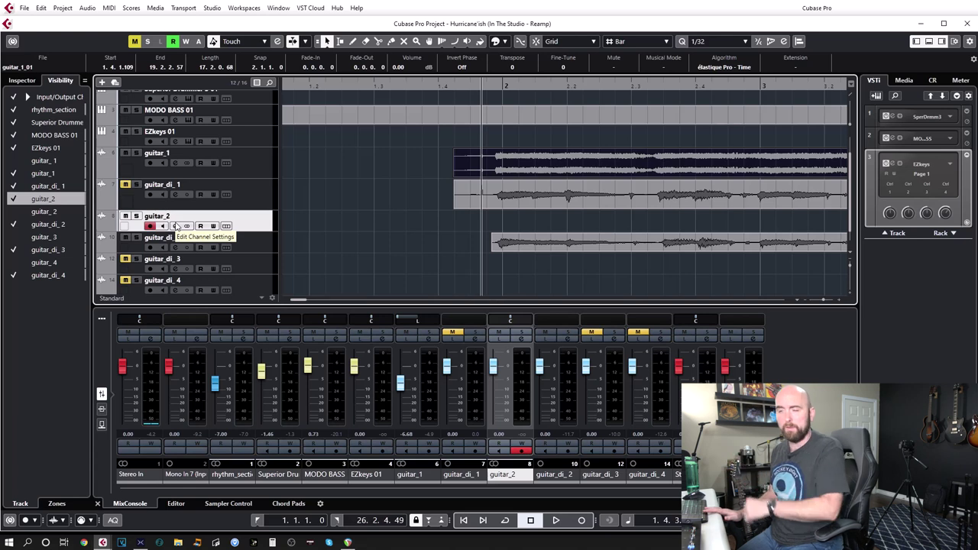
# Record the reamped guitar_di_2 signal onto guitar_2 from just before the DI clip until past its end, around bar 19.
pyautogui.press('space')
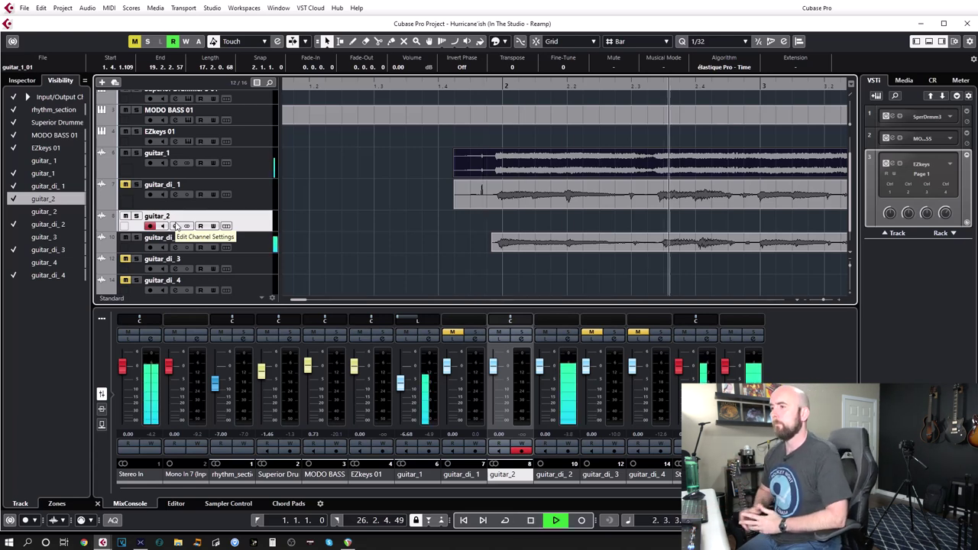
pyautogui.press('space')
pyautogui.press('KP_Multiply')
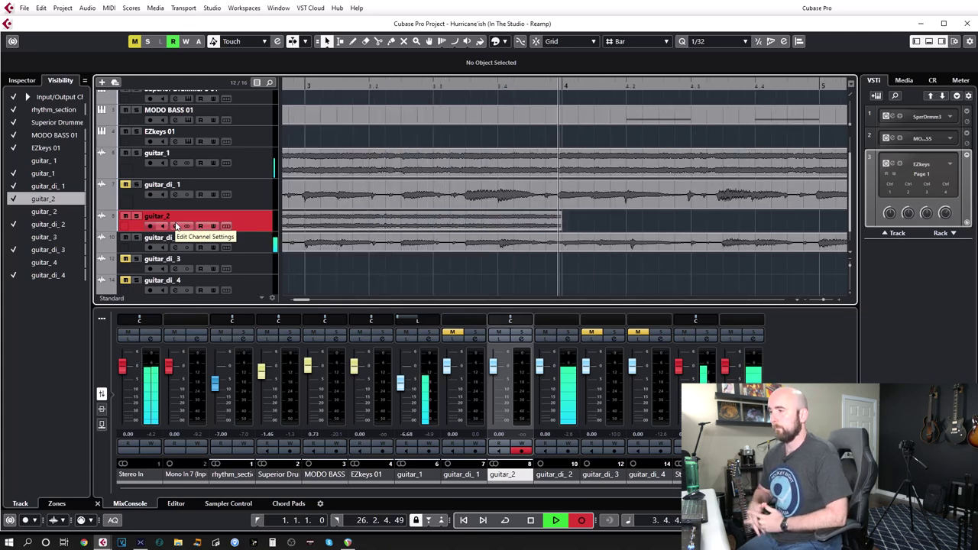
pyautogui.scroll(-1, 572, 211)
pyautogui.press('g')
pyautogui.press('g')
pyautogui.press('g')
pyautogui.press('g')
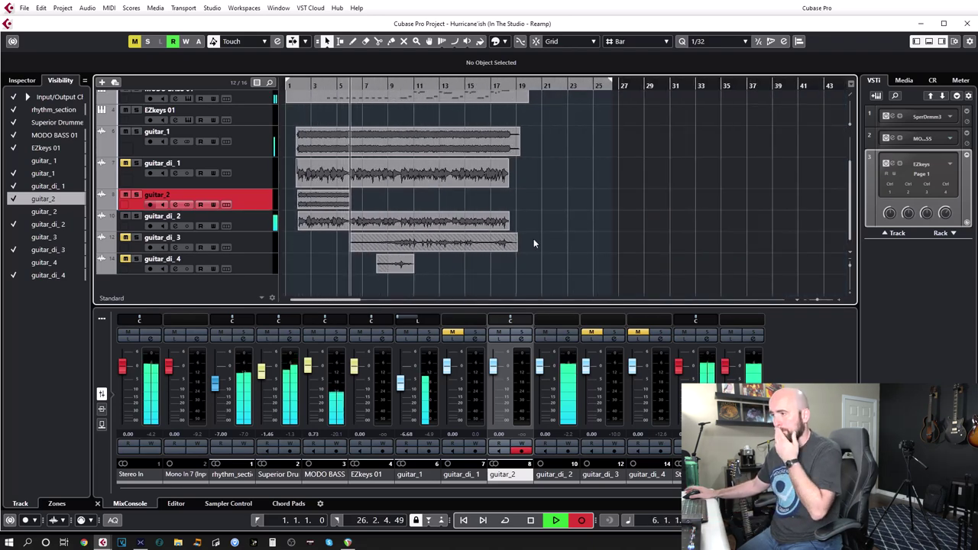
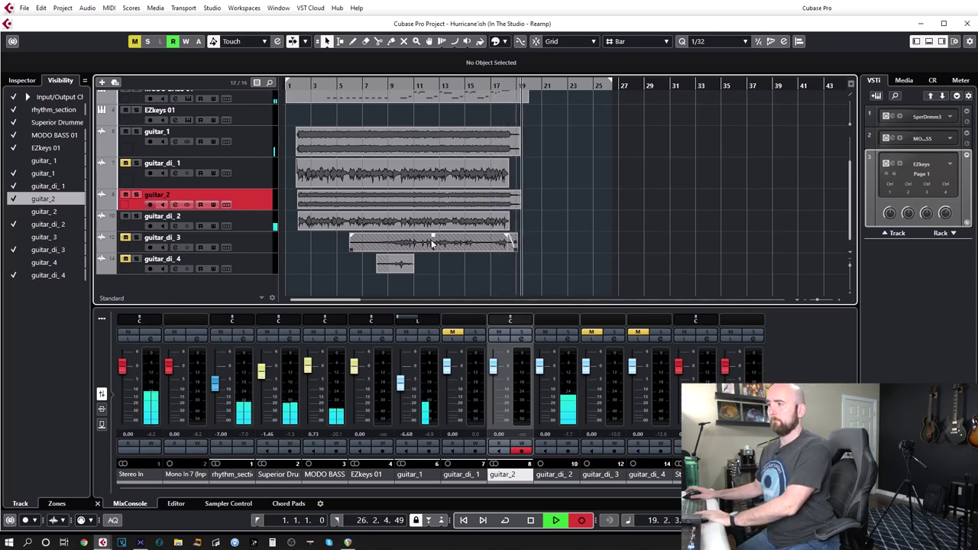
pyautogui.press('space')
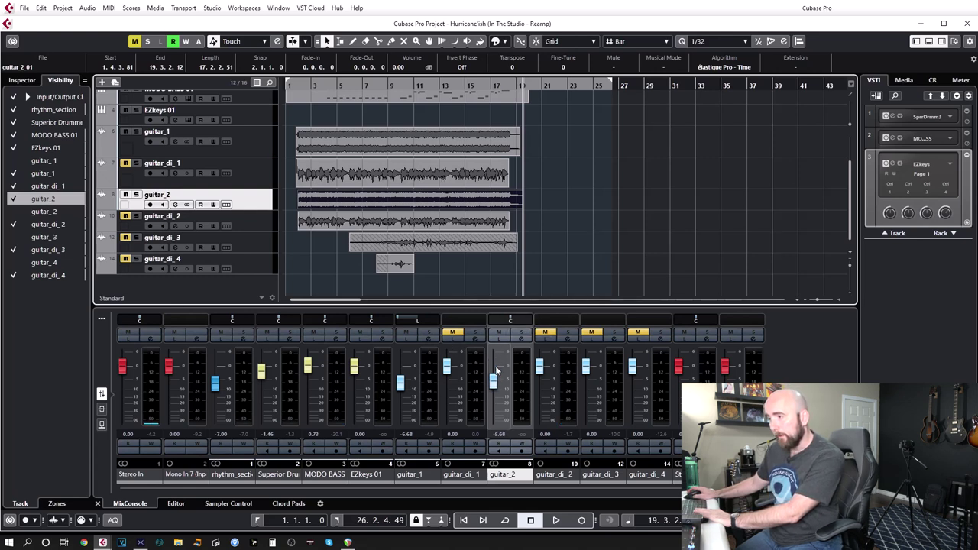
# Pan guitar_2 fully right, lower its fader to about -6.1 dB and play both reamped guitars from the start of their clips.
pyautogui.scroll(5, 514, 321)
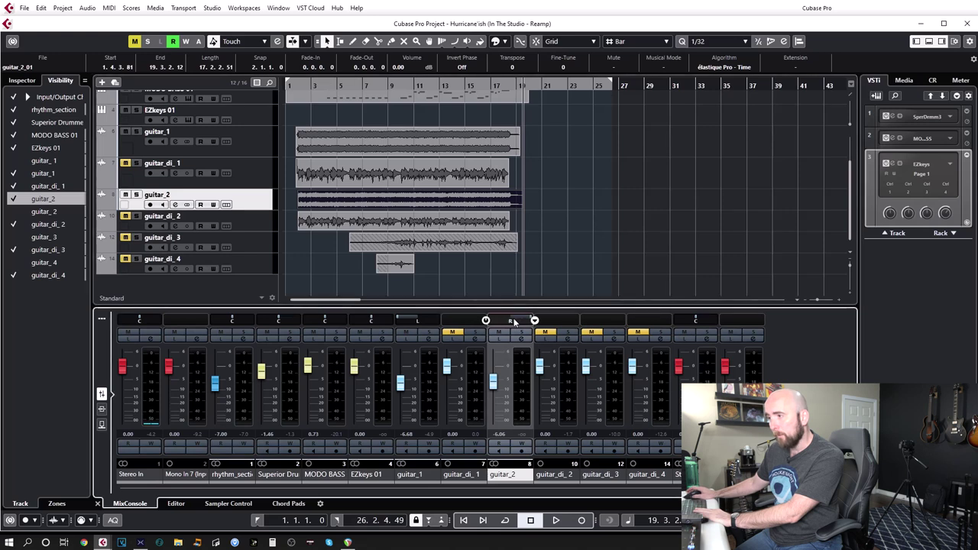
pyautogui.moveTo(304, 88); pyautogui.dragTo(302, 100)
pyautogui.press('space')
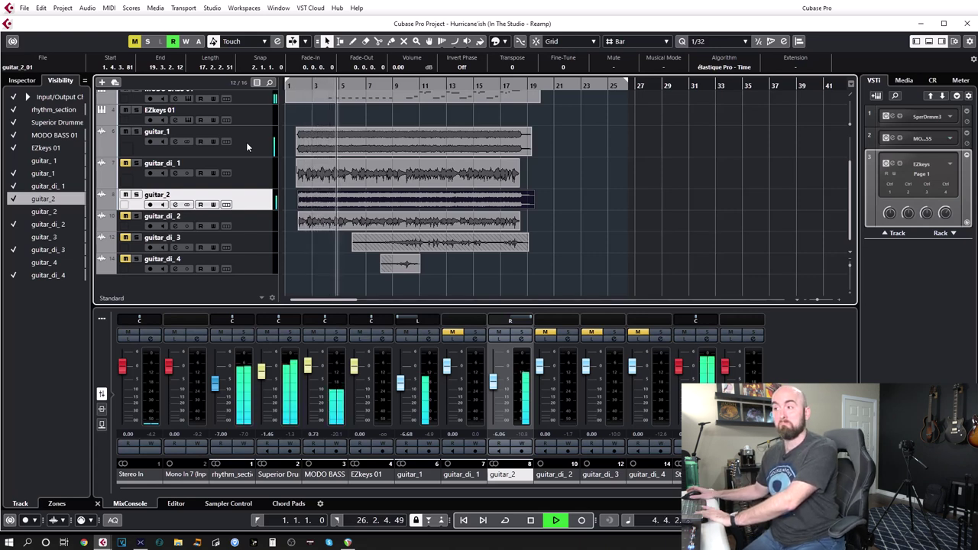
pyautogui.press('space')
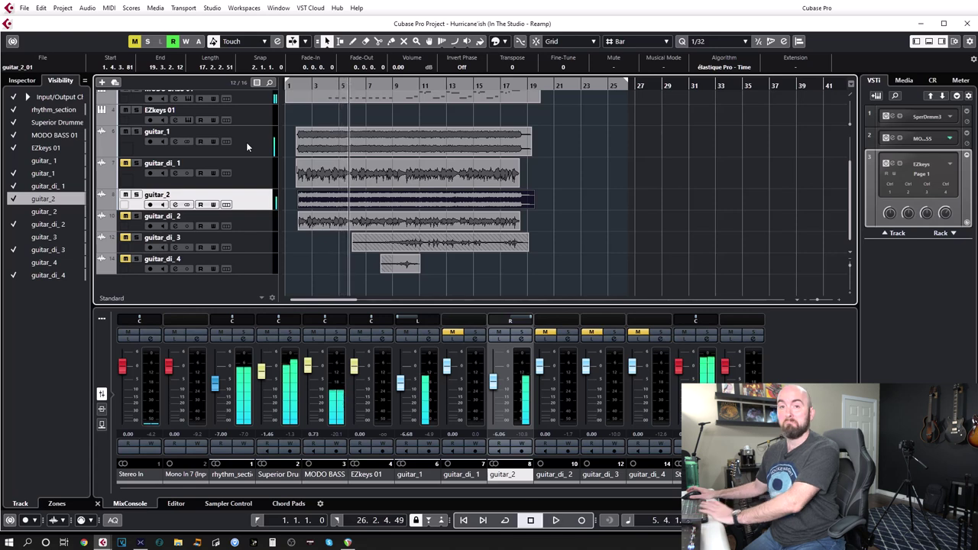
pyautogui.press('KP_0')
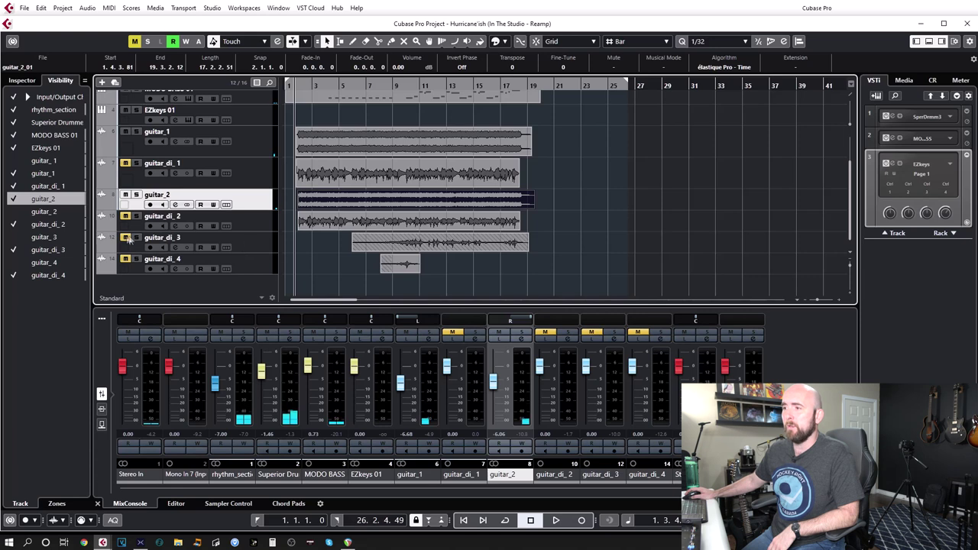
# Unmute guitar_di_3, check the JCM800 preset with its USB 3/4 input in the Helix editor, and return to Cubase.
pyautogui.click(249, 246)
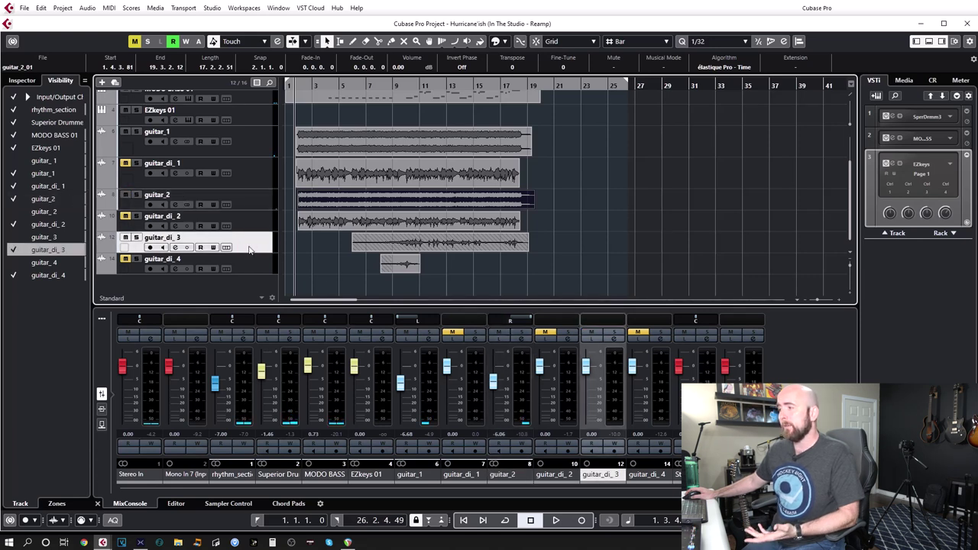
pyautogui.click(155, 543)
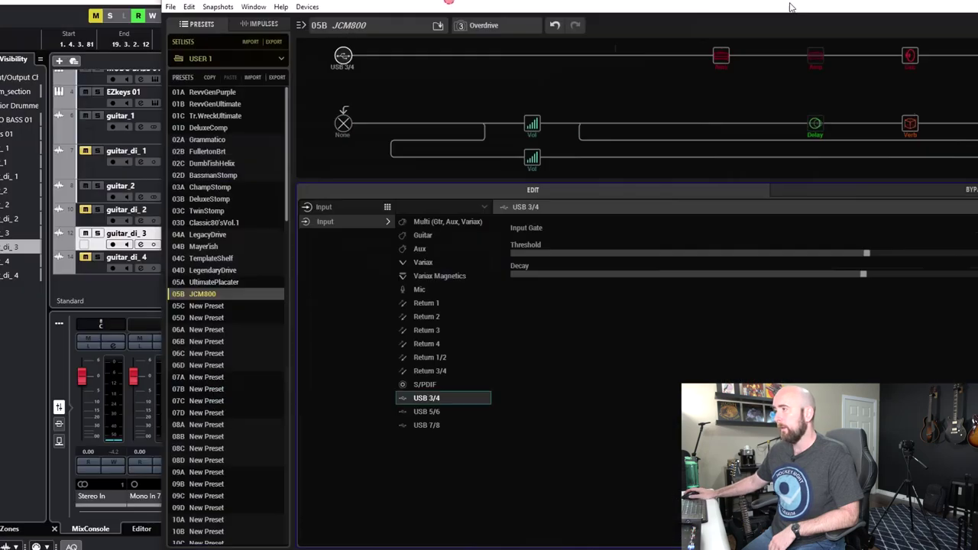
pyautogui.hotkey('alt', 'Tab')
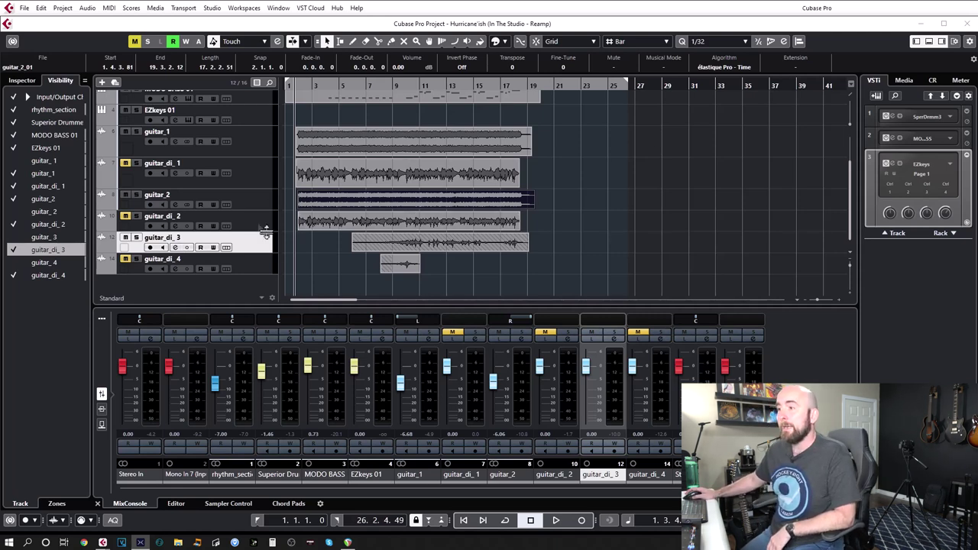
# Add a stereo audio track named lead_guitar_1 with Stereo In as its input, and place it directly above guitar_di_3.
pyautogui.hotkey('ctrl', 't')
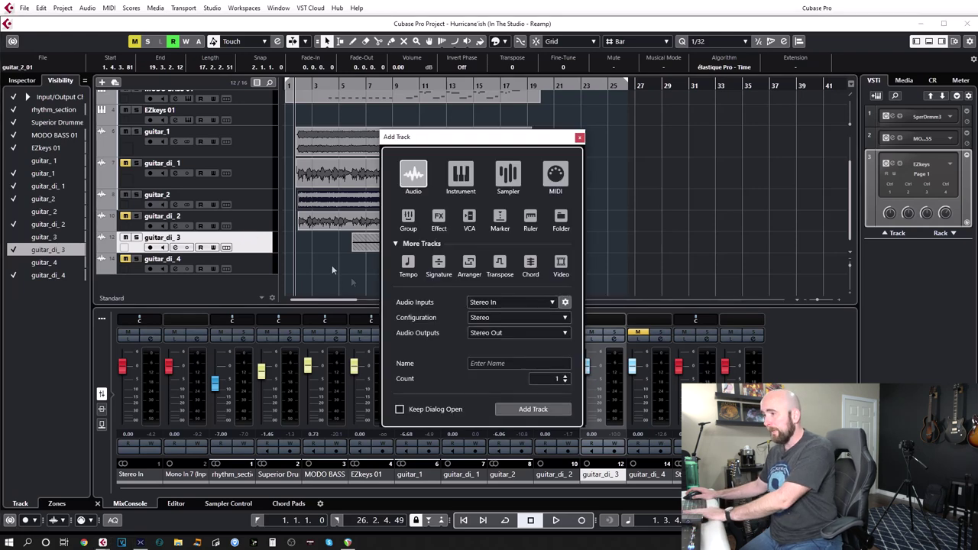
pyautogui.click(517, 363)
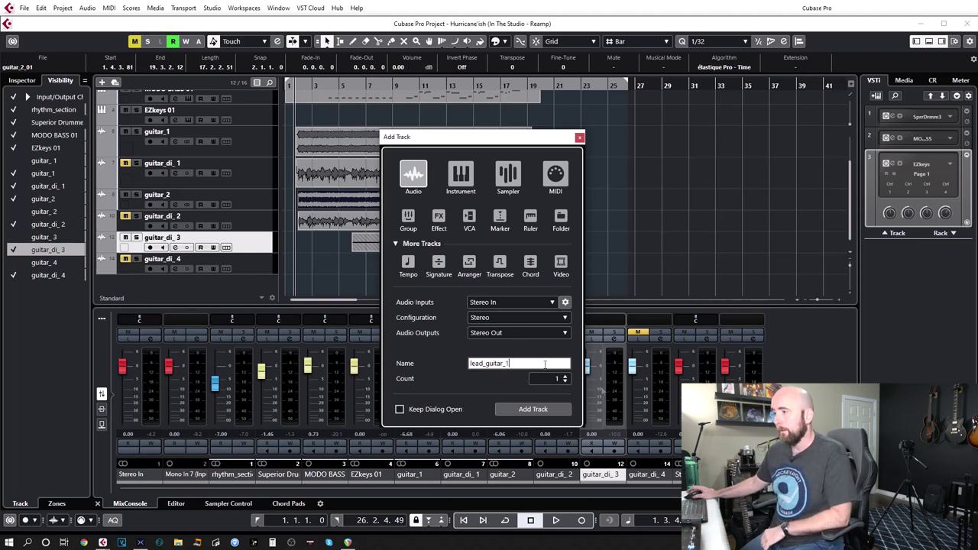
pyautogui.click(542, 410)
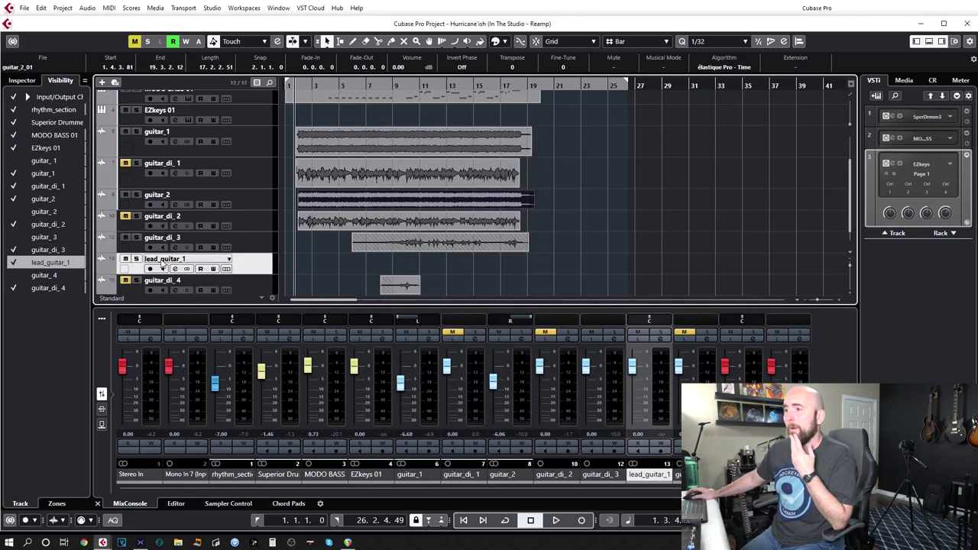
pyautogui.moveTo(241, 267); pyautogui.dragTo(233, 240)
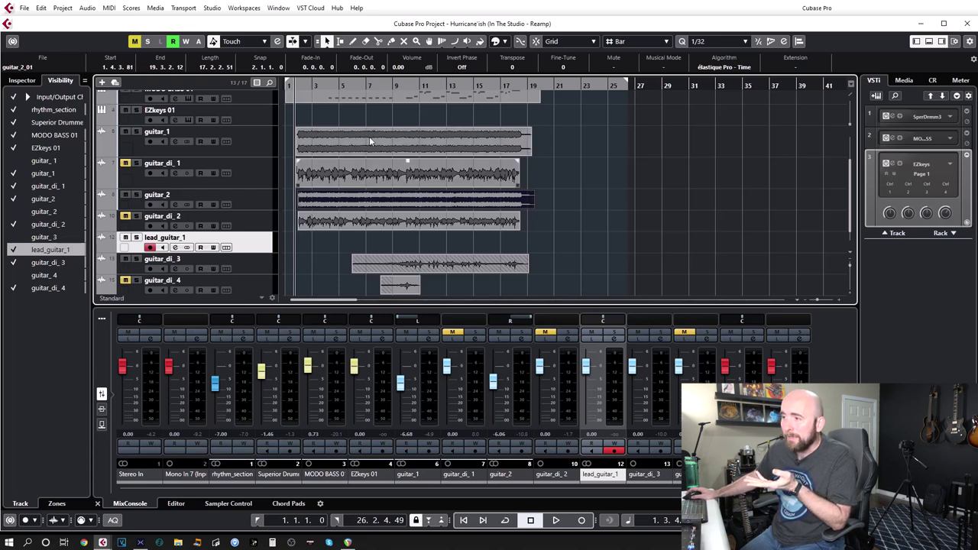
# Record the reamped guitar_di_3 onto lead_guitar_1 from bar 5, beat 4 until past the DI clip's end, and disarm the track.
pyautogui.click(347, 90)
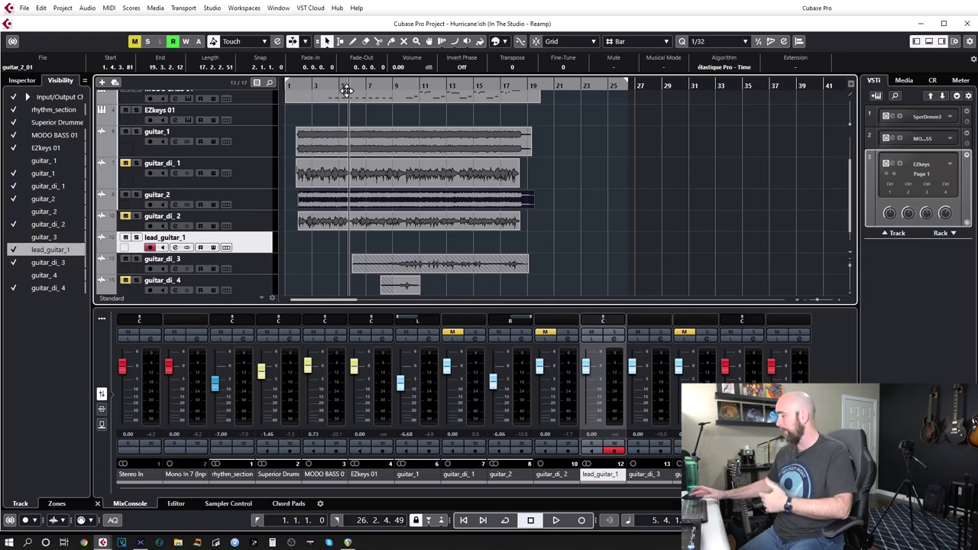
pyautogui.press('KP_Multiply')
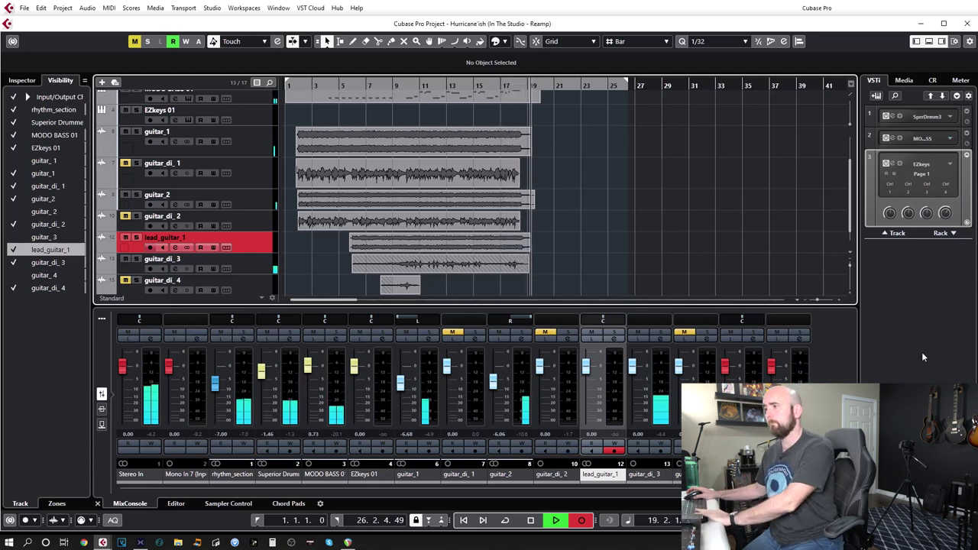
pyautogui.press('space')
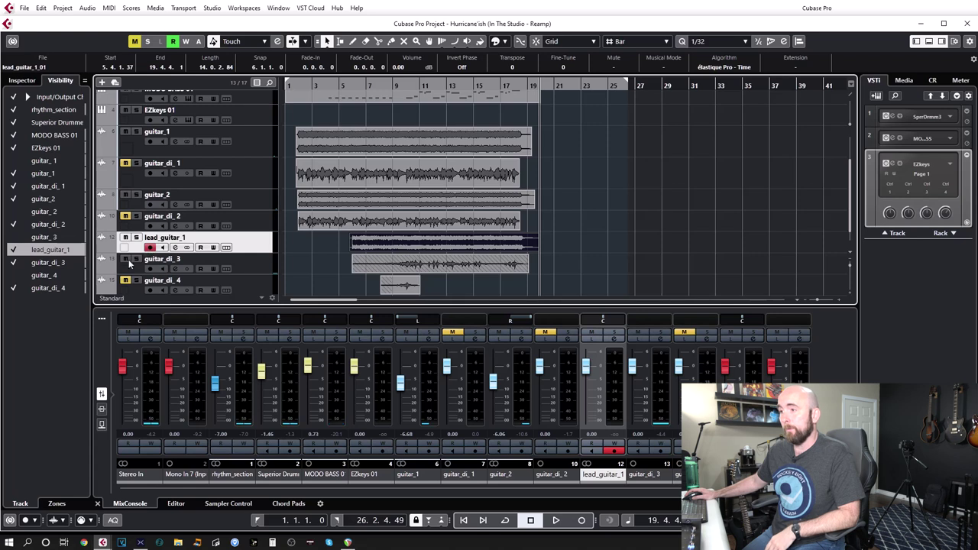
pyautogui.click(149, 247)
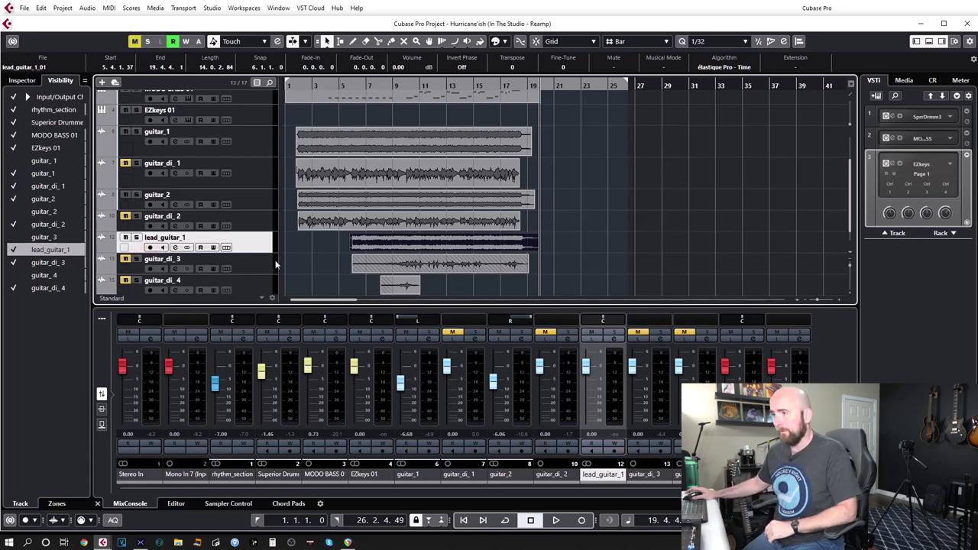
# Add a stereo audio track named lead_harmony_1 with Stereo In as its input, and place it directly above guitar_di_4.
pyautogui.click(262, 280)
pyautogui.scroll(-1, 262, 279)
pyautogui.click(260, 241)
pyautogui.click(259, 261)
pyautogui.hotkey('ctrl', 't')
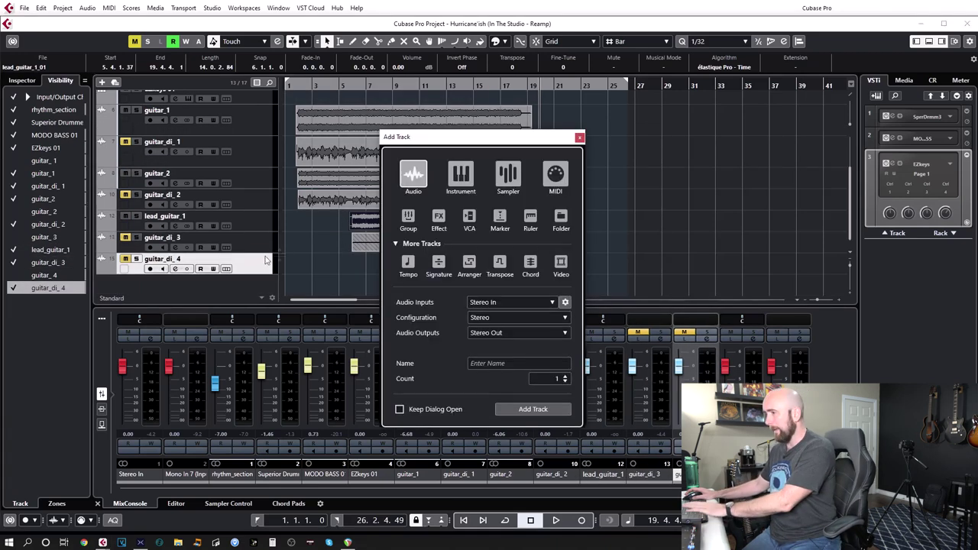
pyautogui.click(480, 363)
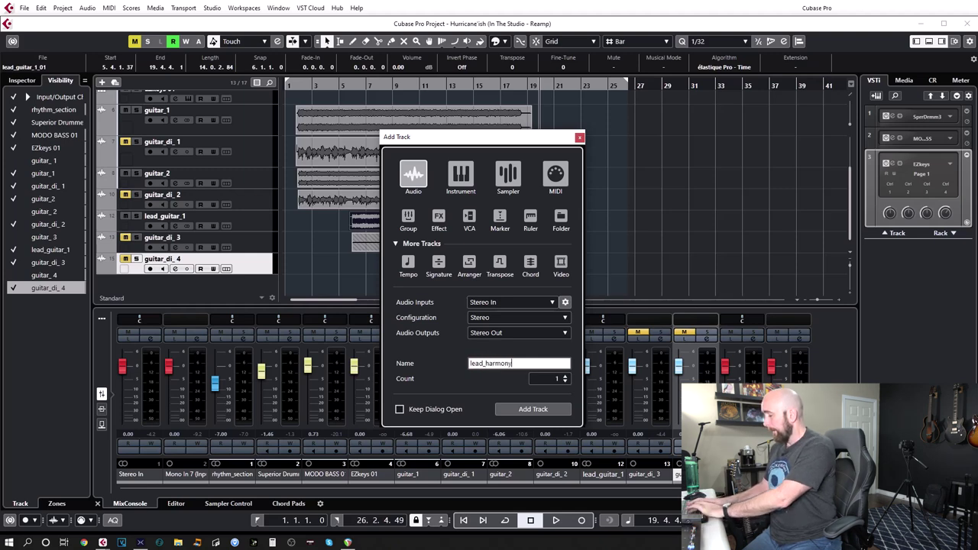
pyautogui.press('Return')
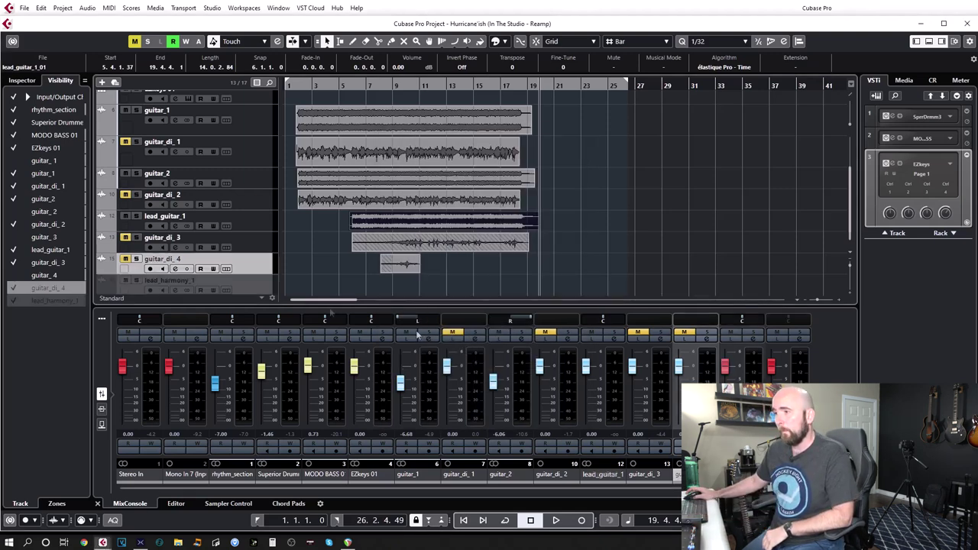
pyautogui.moveTo(262, 284); pyautogui.dragTo(131, 260)
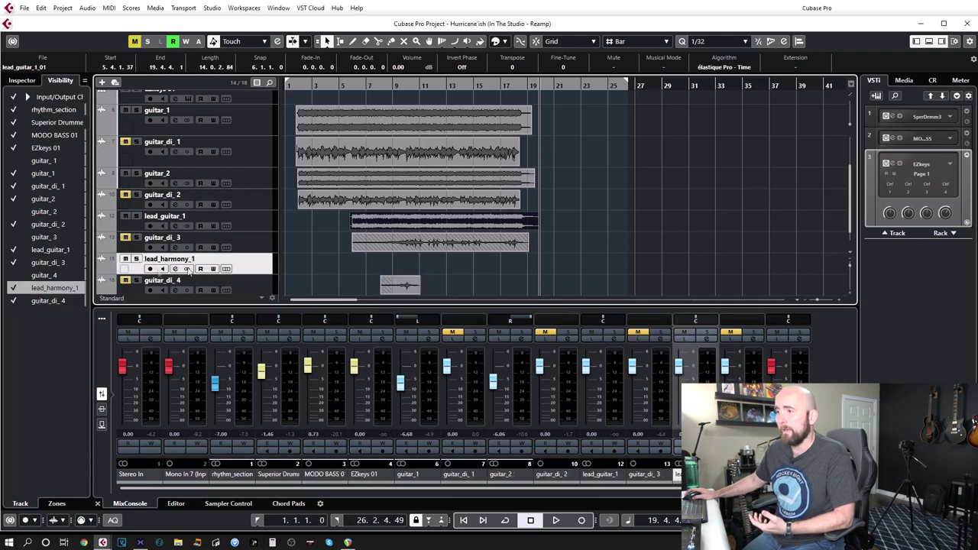
# Record the reamped guitar_di_4 onto lead_harmony_1 from bar 7, beat 4, and bring the lead_guitar_1 fader to about -2.85 dB.
pyautogui.moveTo(371, 90); pyautogui.dragTo(386, 99)
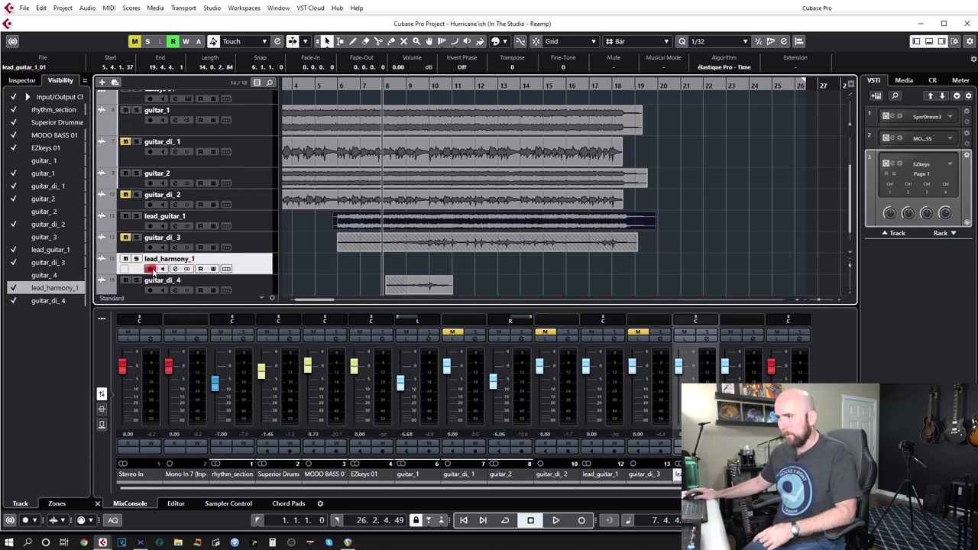
pyautogui.press('KP_Multiply')
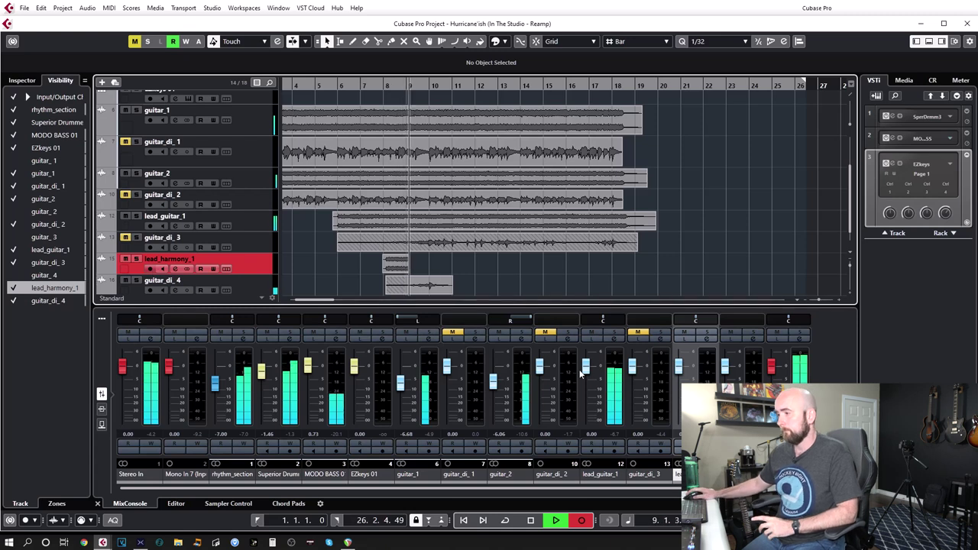
pyautogui.moveTo(585, 367); pyautogui.dragTo(583, 395)
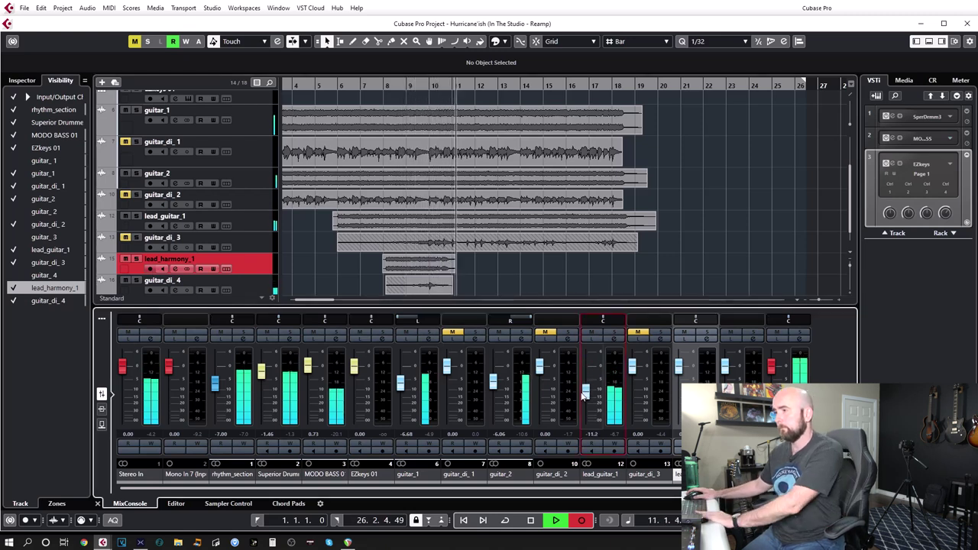
pyautogui.press('space')
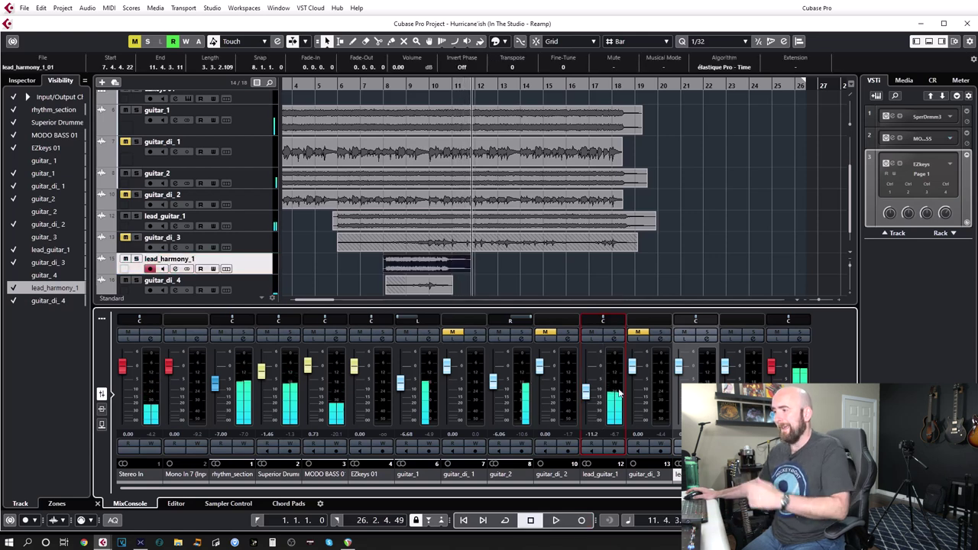
pyautogui.moveTo(592, 393); pyautogui.dragTo(598, 374)
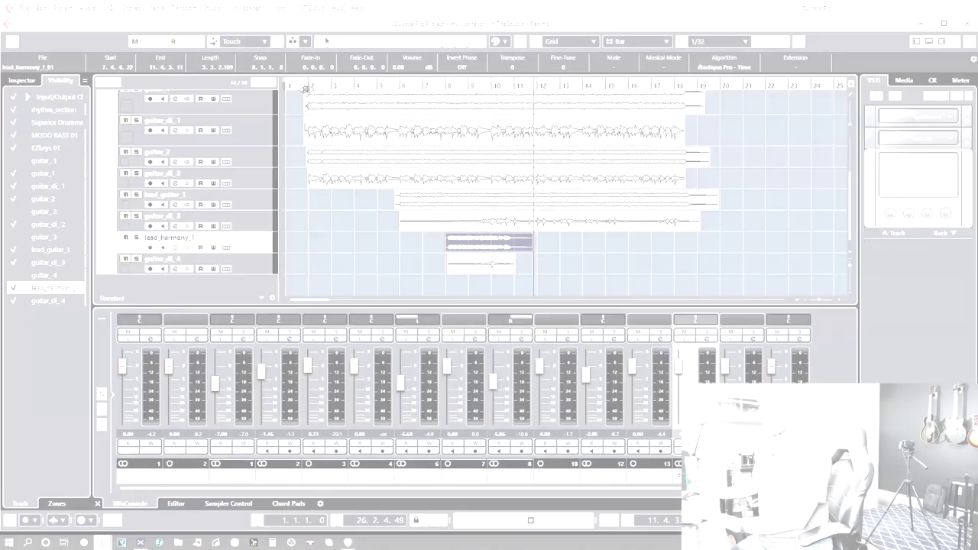
# Select the four reamped guitar clips together and shift them so guitar_1 starts at 1.4.1.111, aligning its waveform with guitar_di_1.
pyautogui.scroll(2, 300, 169)
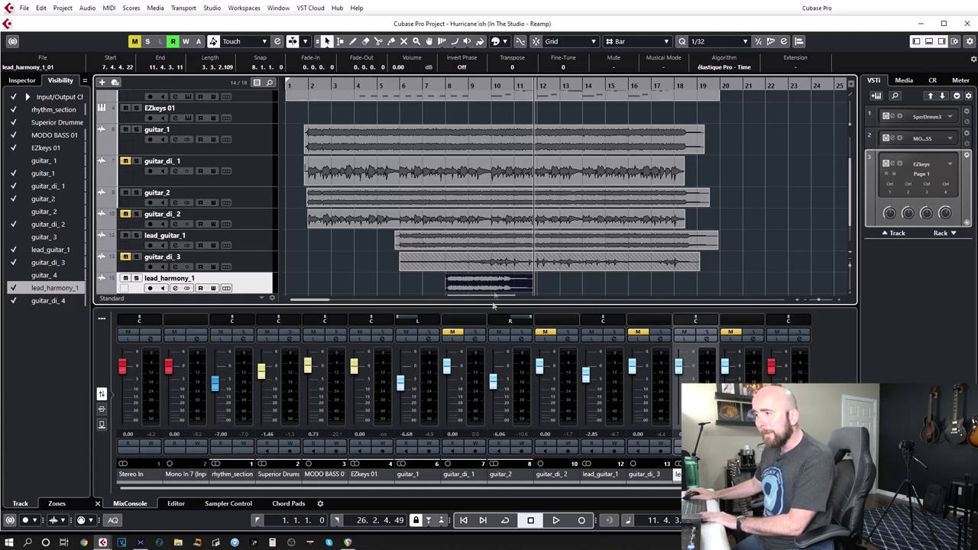
pyautogui.scroll(-2, 547, 256)
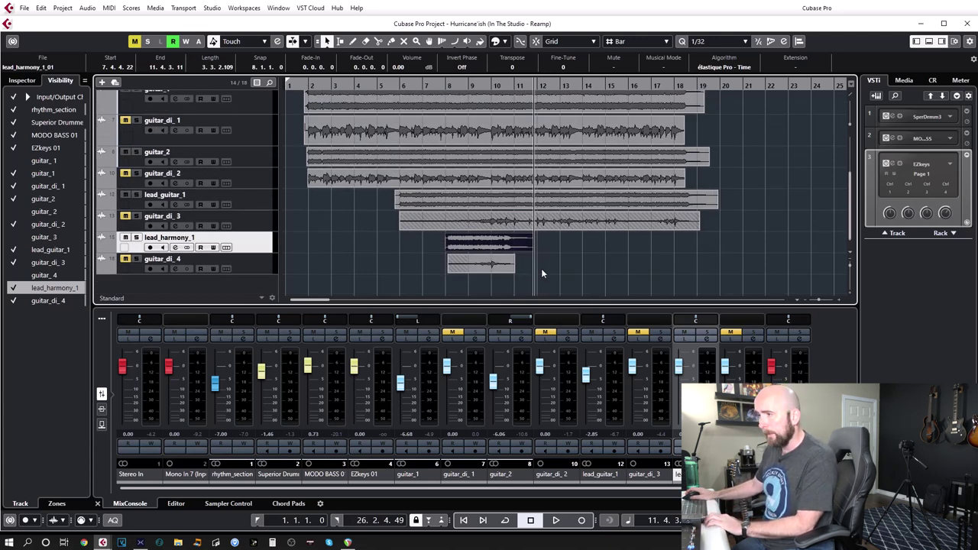
pyautogui.click(474, 205)
pyautogui.click(333, 158)
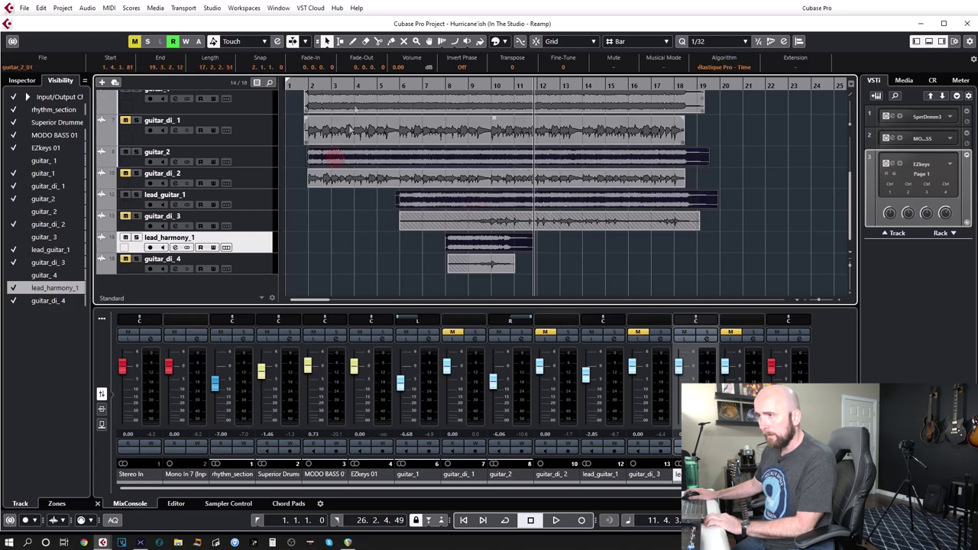
pyautogui.click(356, 104)
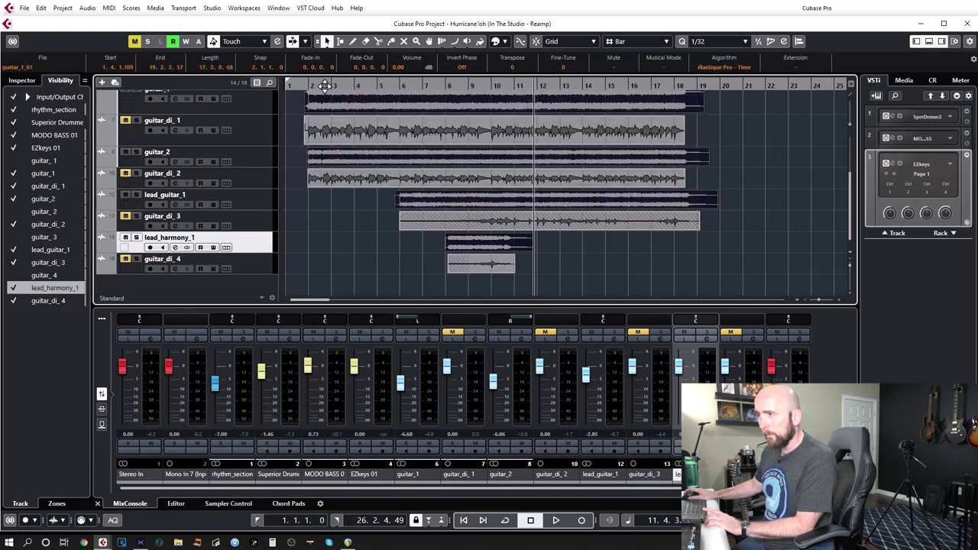
pyautogui.moveTo(306, 86); pyautogui.dragTo(413, 220)
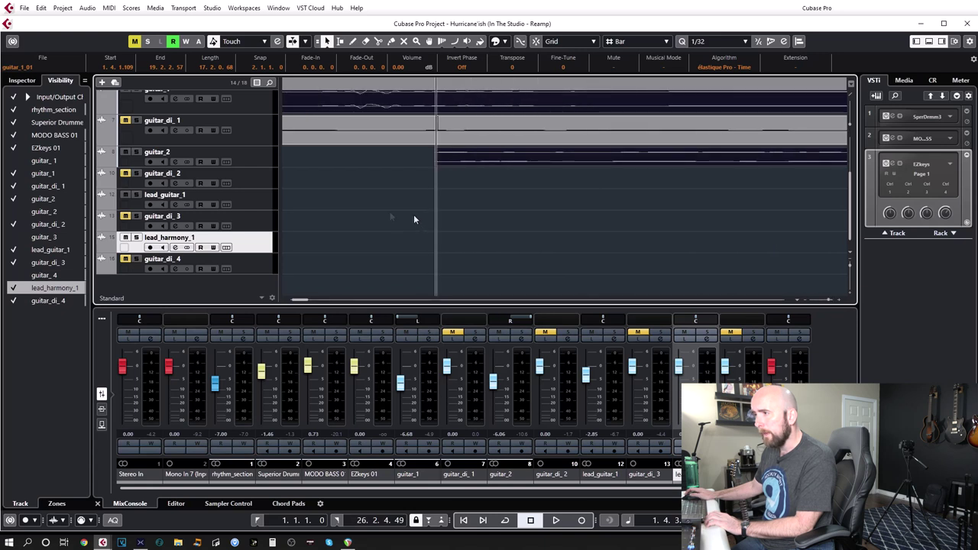
pyautogui.moveTo(447, 103); pyautogui.dragTo(538, 113)
pyautogui.scroll(4, 444, 242)
pyautogui.hscroll(3, 443, 238)
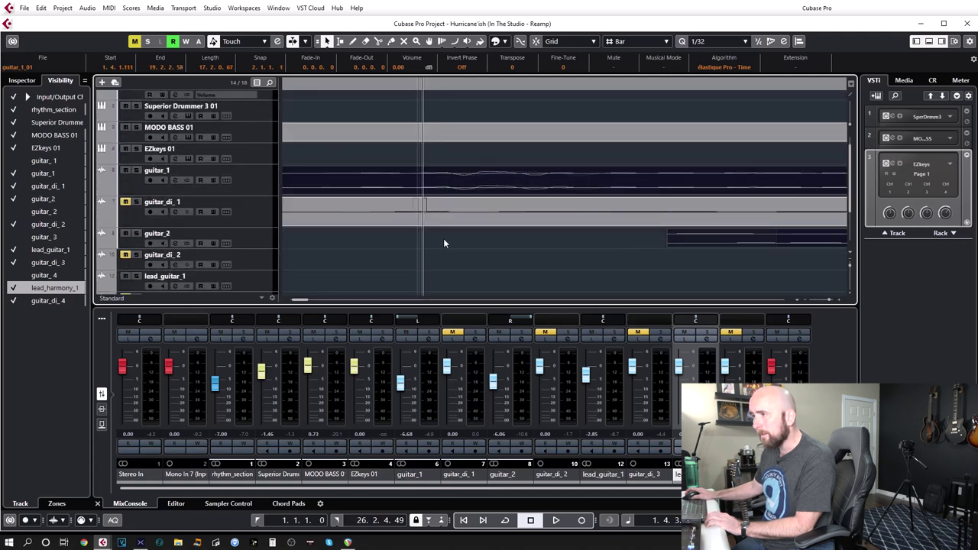
pyautogui.moveTo(450, 186); pyautogui.dragTo(445, 183)
pyautogui.press('h')
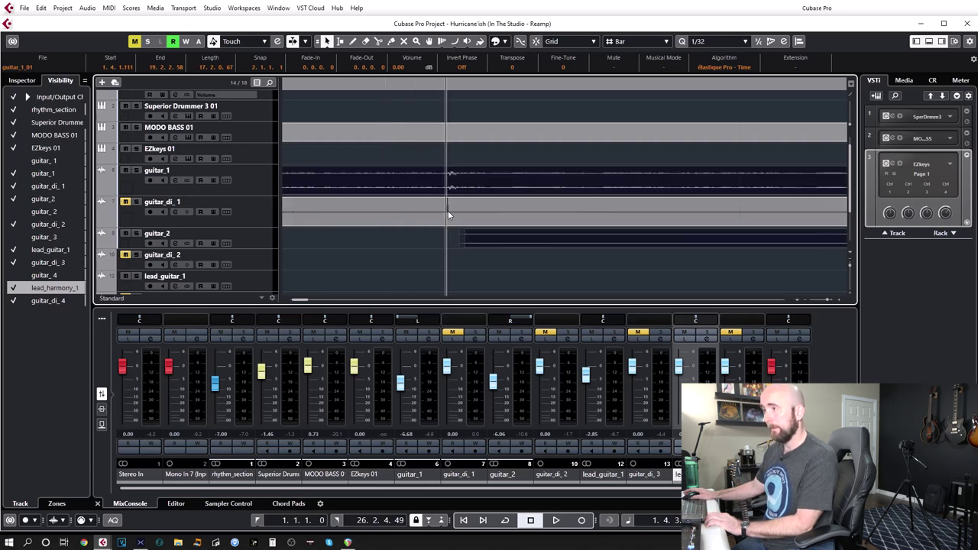
pyautogui.press('g')
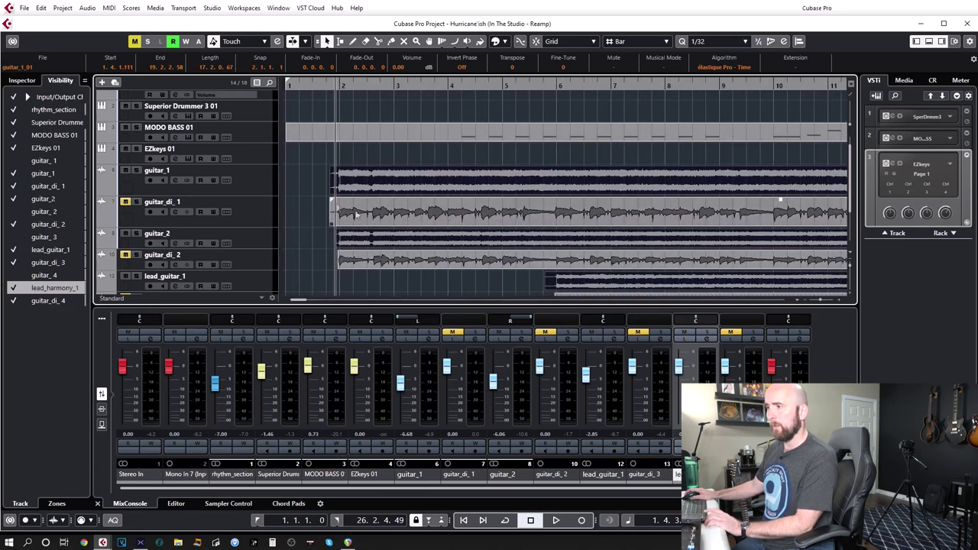
# Trim the silence before the first notes, starting the guitar_1 clip at 1.4.4.48 and the guitar_2 clip at 1.4.4.69.
pyautogui.click(309, 189)
pyautogui.scroll(1, 319, 198)
pyautogui.scroll(4, 320, 197)
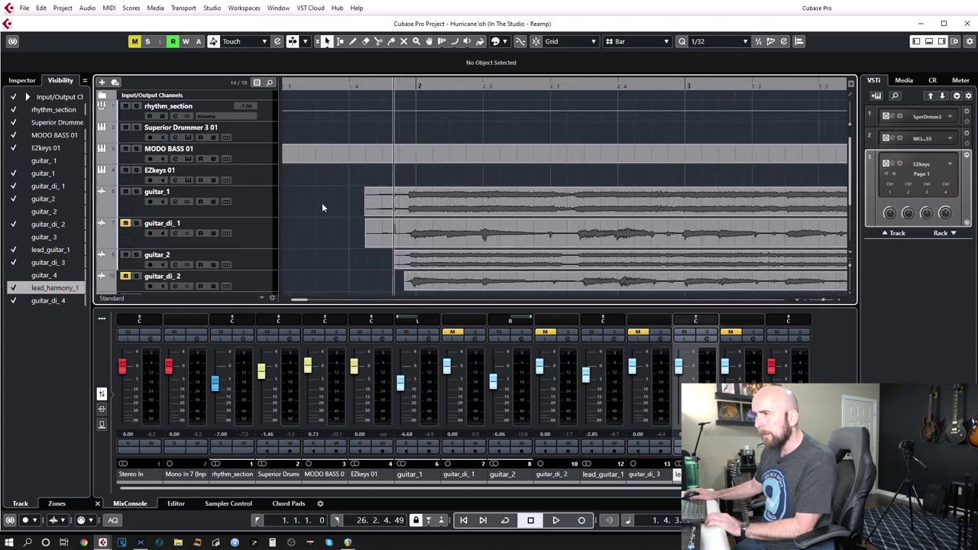
pyautogui.moveTo(377, 216); pyautogui.dragTo(425, 224)
pyautogui.moveTo(415, 269); pyautogui.dragTo(428, 273)
pyautogui.scroll(-2, 439, 250)
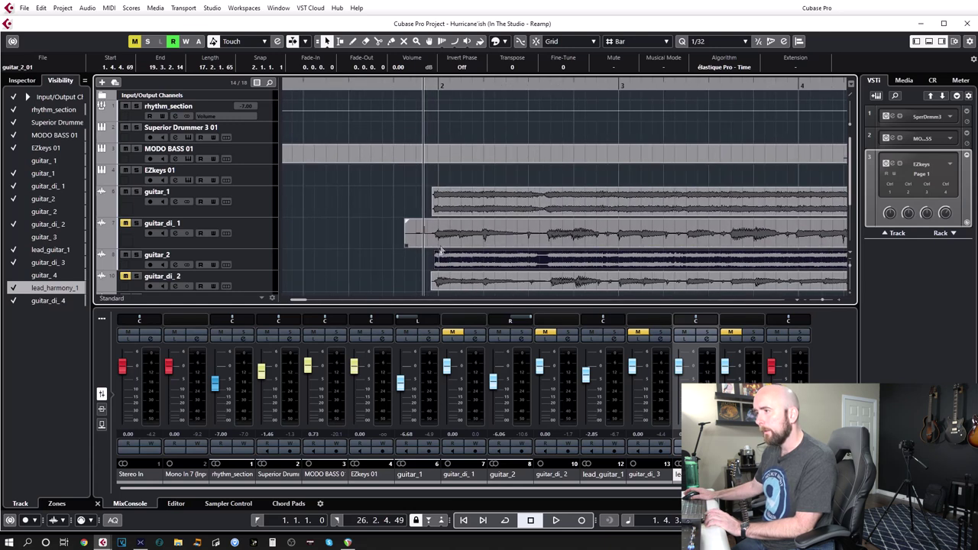
# Hide the tracks guitar_di_1, guitar_di_2, guitar_di_3 and guitar_di_4 from the project and mixer.
pyautogui.scroll(-3, 440, 251)
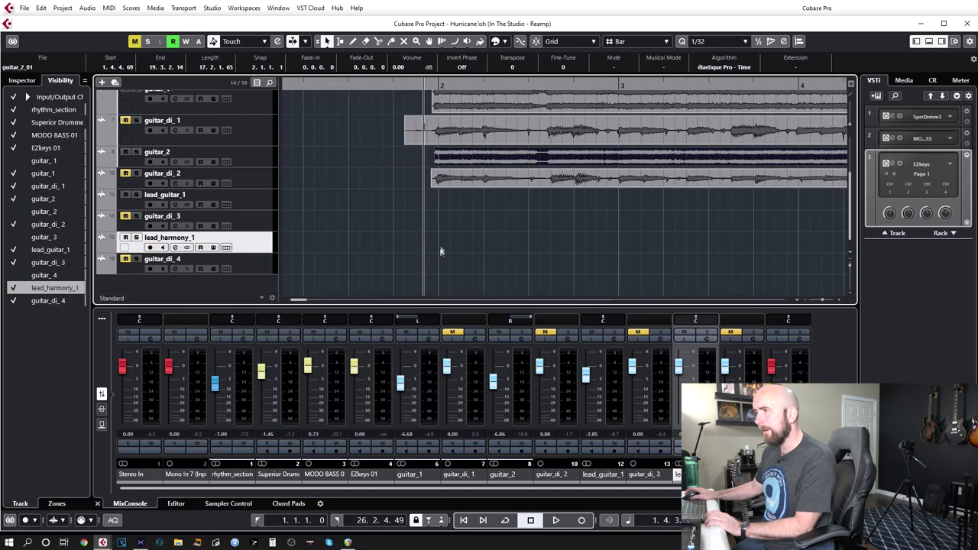
pyautogui.click(14, 186)
pyautogui.click(14, 224)
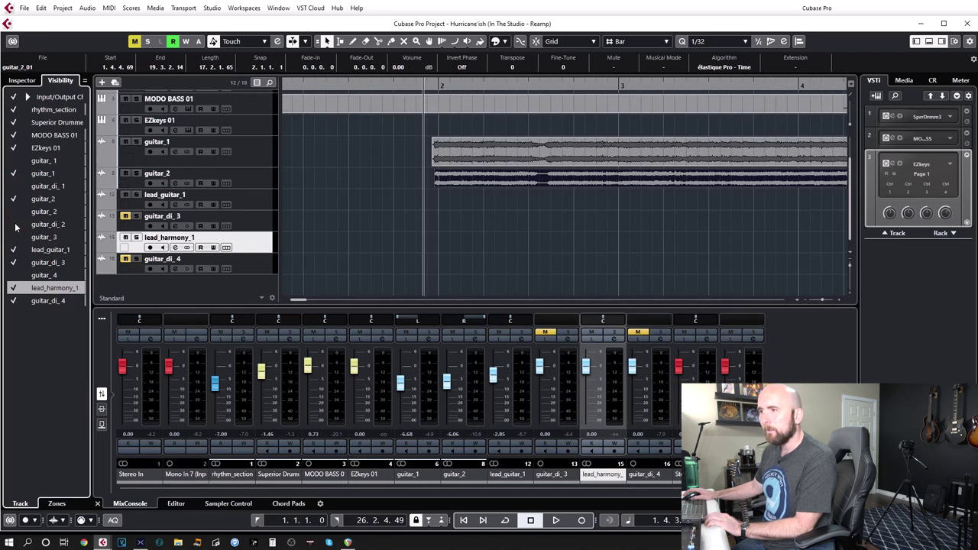
pyautogui.click(13, 263)
pyautogui.click(14, 301)
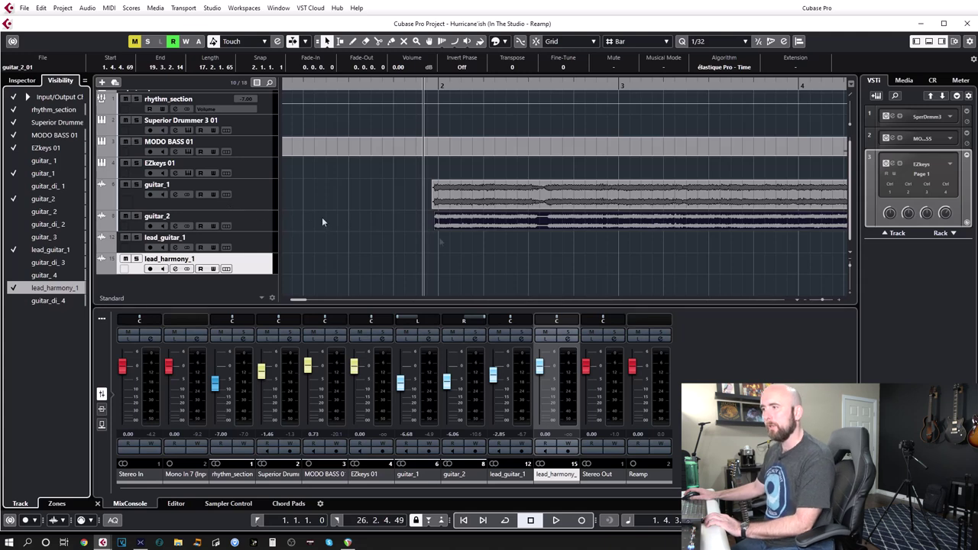
# Shorten the guitar_1 and guitar_2 clips to end just past bar 18, beat 3, with fade-outs of 0.0.0.49 and 0.0.0.59.
pyautogui.hscroll(10, 499, 241)
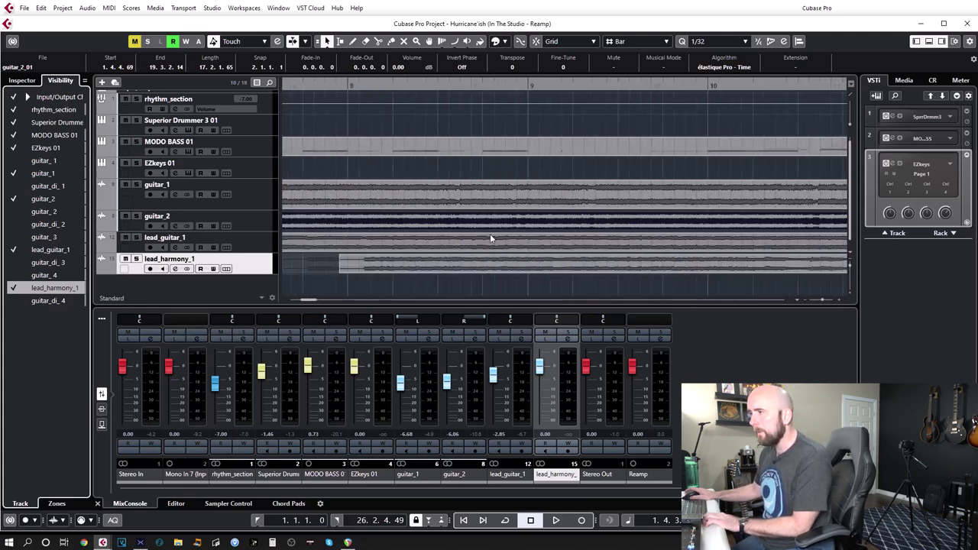
pyautogui.hscroll(4, 490, 237)
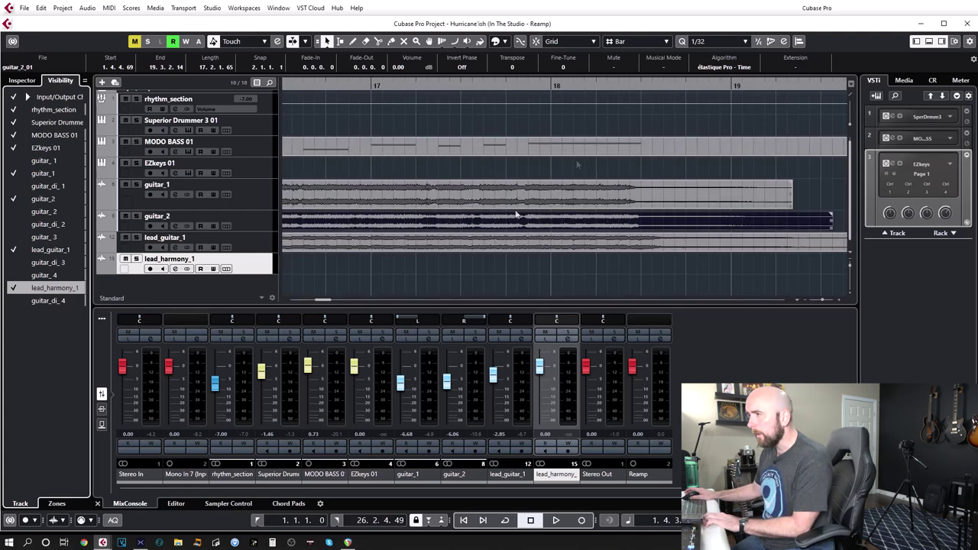
pyautogui.click(601, 86)
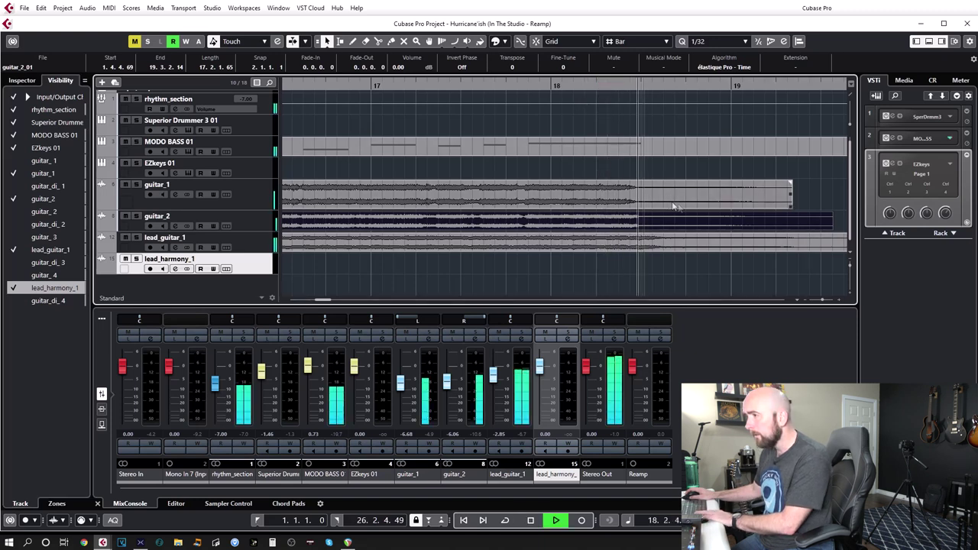
pyautogui.moveTo(789, 207); pyautogui.dragTo(642, 184)
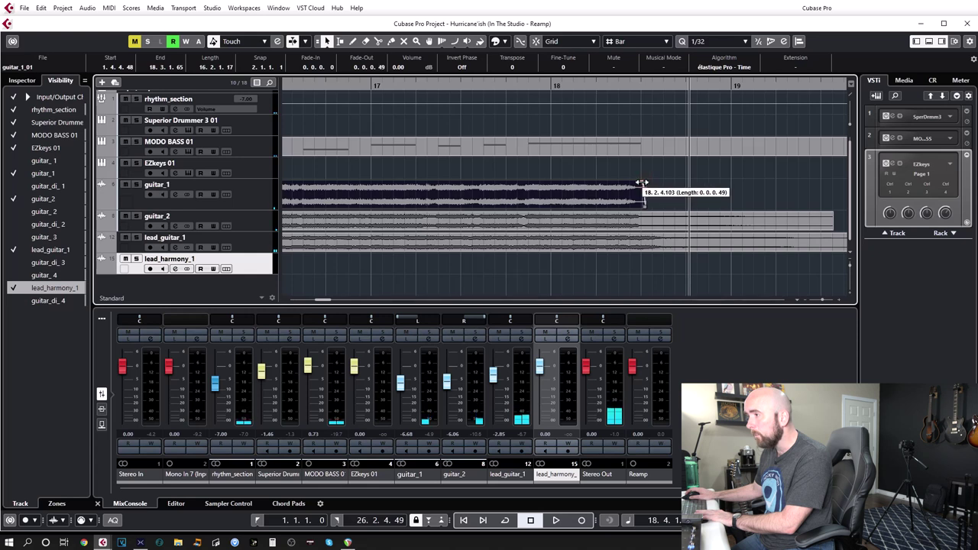
pyautogui.press('g')
pyautogui.moveTo(806, 229); pyautogui.dragTo(653, 218)
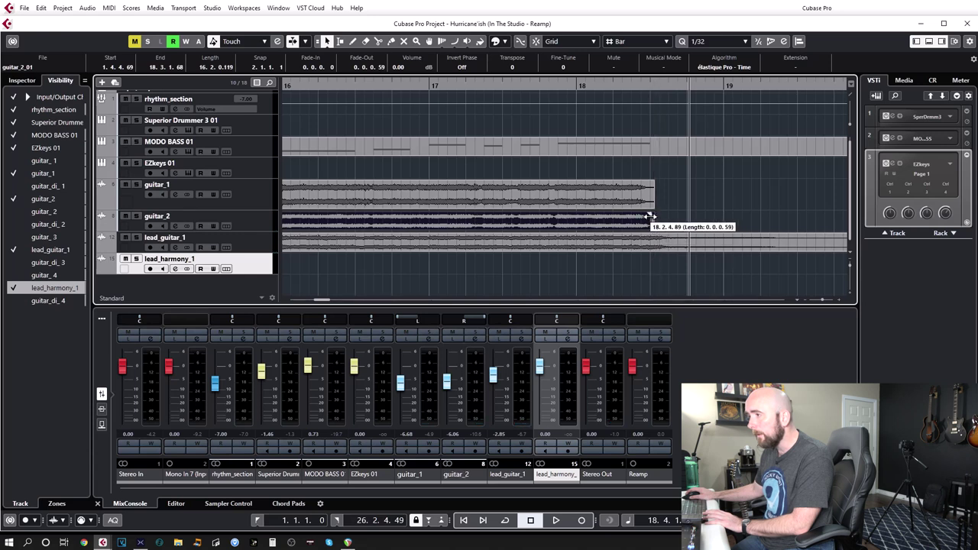
pyautogui.scroll(-1, 631, 187)
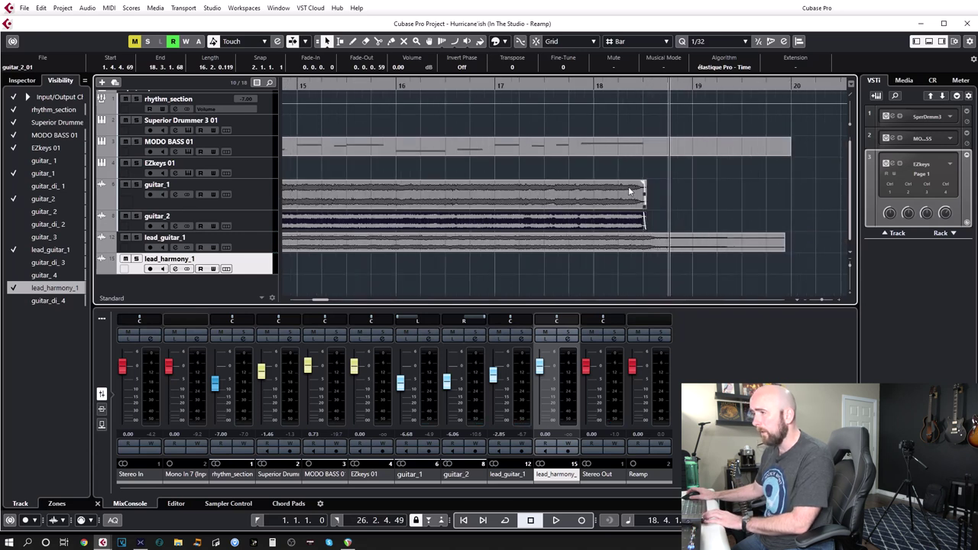
# Audition the ending from bar 18 and shorten the lead_guitar_1 clip to end at 19.2.3.82 with a 0.3.0.45 fade-out.
pyautogui.click(613, 90)
pyautogui.press('space')
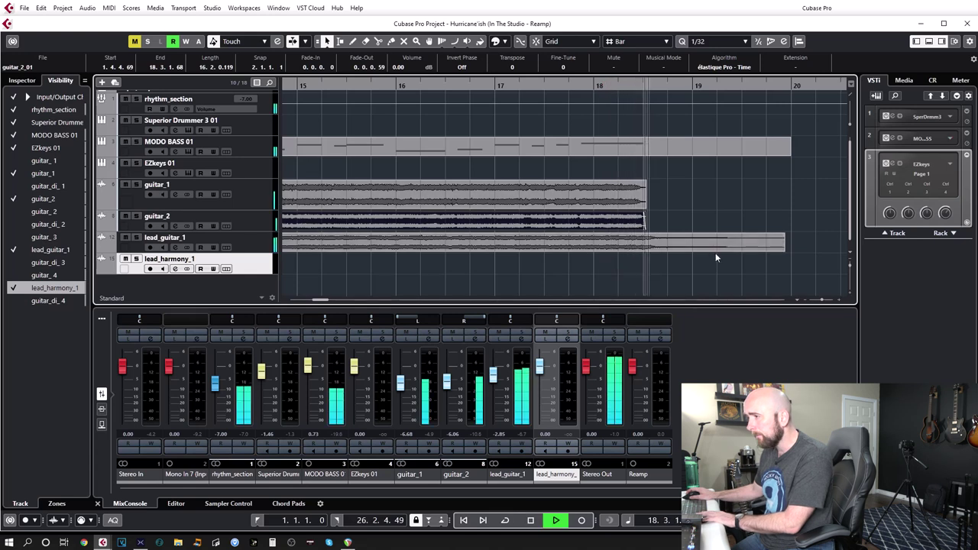
pyautogui.press('space')
pyautogui.click(780, 251)
pyautogui.moveTo(781, 251); pyautogui.dragTo(656, 238)
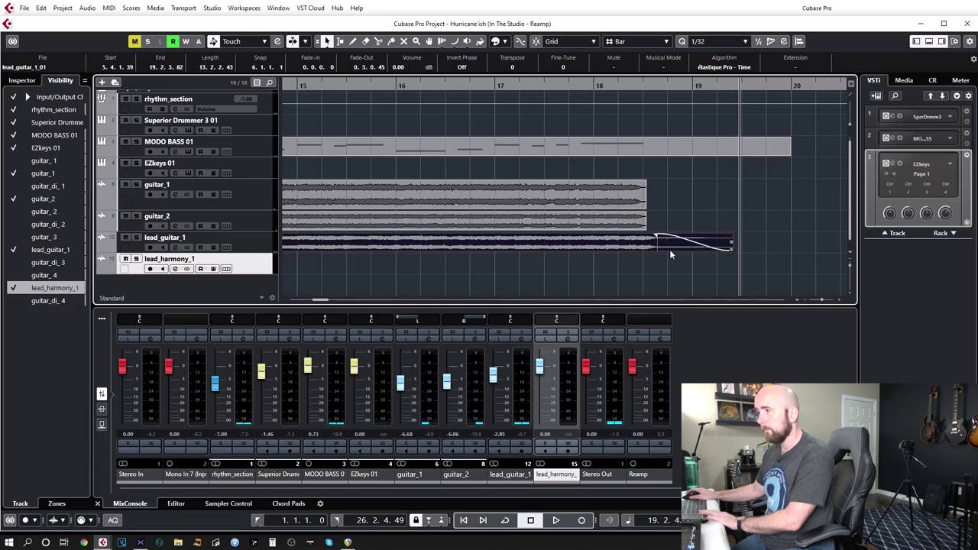
# Trim lead_harmony_1 to run from 8.1.2.39 to 11.2.4.107 with a 0.2.1.68 fade-out, and trim lead_guitar_1's start to 5.4.4.32.
pyautogui.press('g')
pyautogui.press('g')
pyautogui.press('g')
pyautogui.moveTo(304, 86); pyautogui.dragTo(302, 114)
pyautogui.moveTo(367, 281); pyautogui.dragTo(393, 281)
pyautogui.scroll(-2, 573, 285)
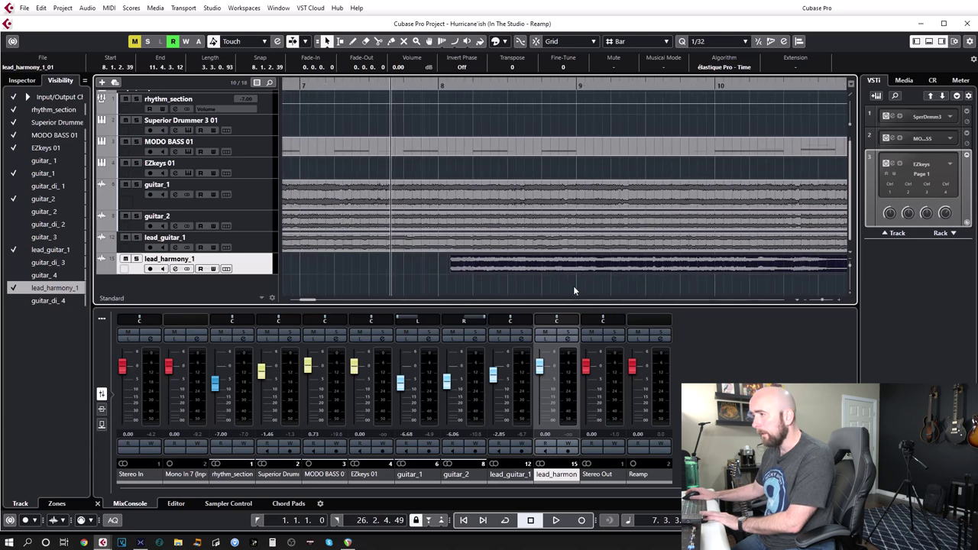
pyautogui.moveTo(792, 272); pyautogui.dragTo(718, 261)
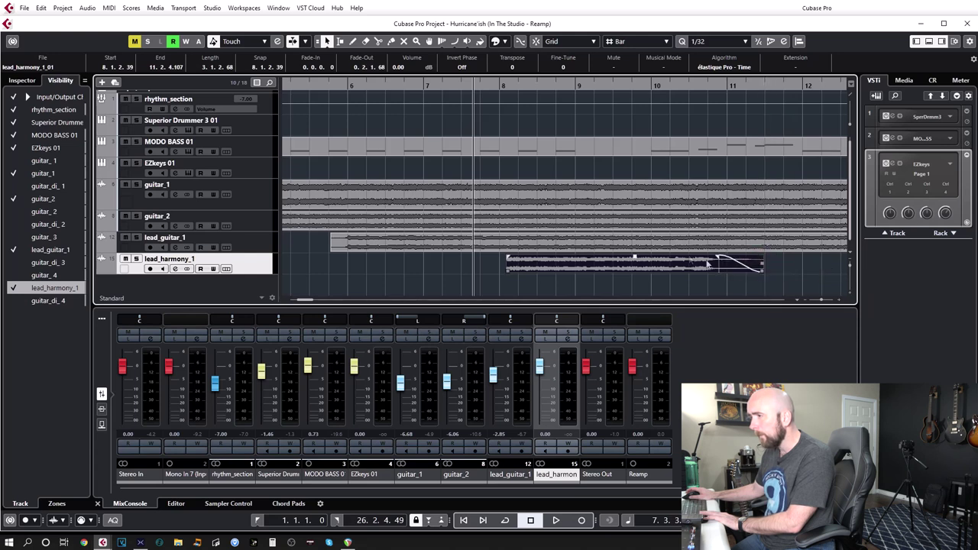
pyautogui.press('space')
pyautogui.moveTo(330, 257); pyautogui.dragTo(347, 257)
# Pan lead_guitar_1 to R22 and lead_harmony_1 to L22, and lower the lead_harmony_1 fader to about -4.60 dB.
pyautogui.press('g')
pyautogui.press('g')
pyautogui.press('g')
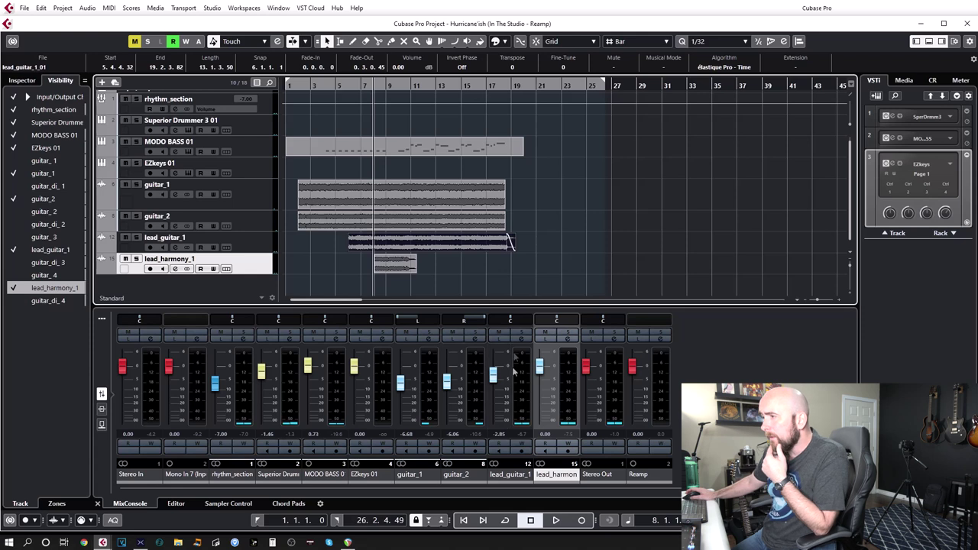
pyautogui.scroll(-5, 513, 321)
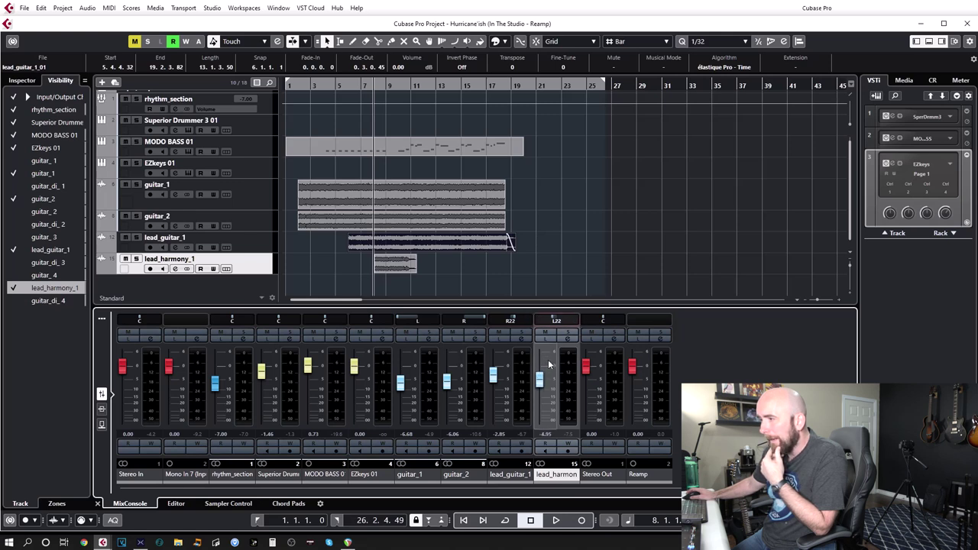
# Audition lead_harmony_1 soloed from bar 8, repeat with lead_guitar_1 also soloed, and clear both solos.
pyautogui.click(137, 260)
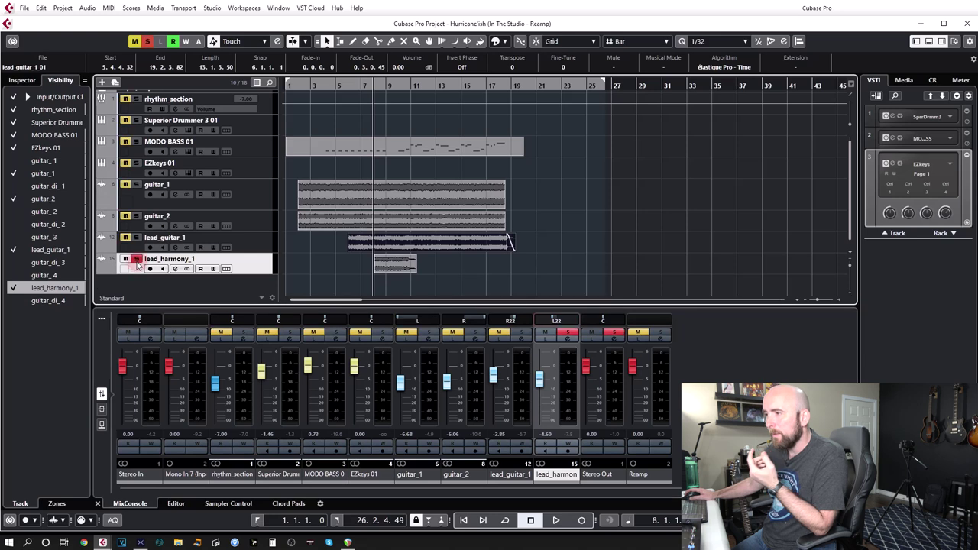
pyautogui.press('space')
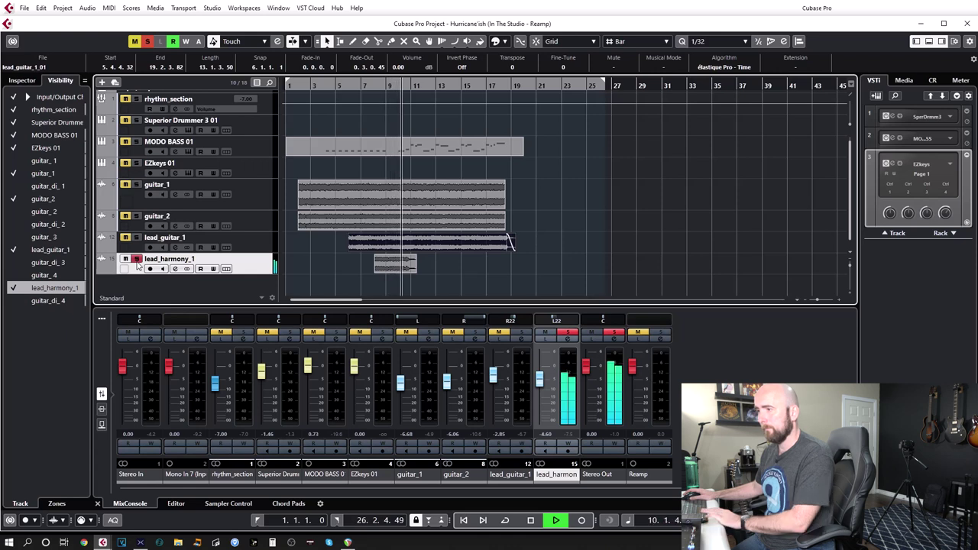
pyautogui.press('space')
pyautogui.press('KP_0')
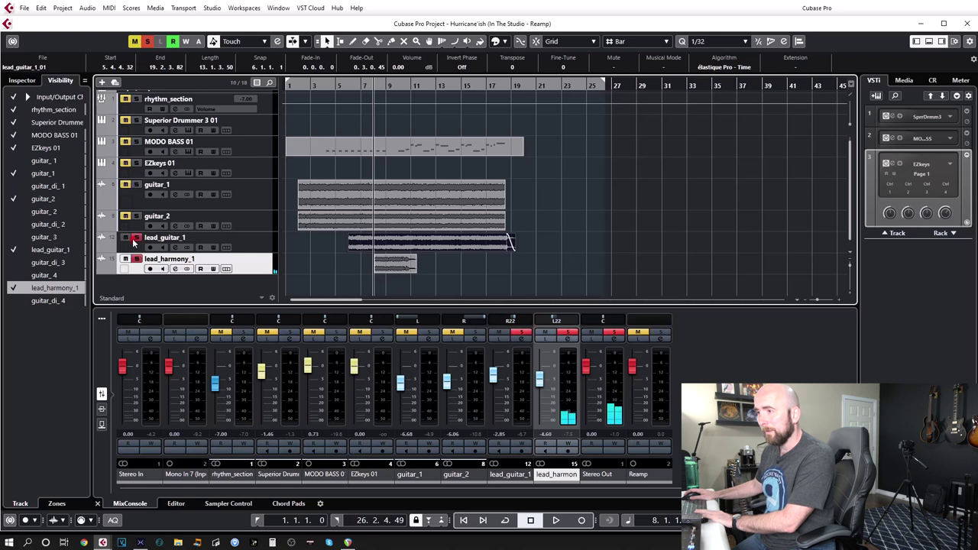
pyautogui.press('space')
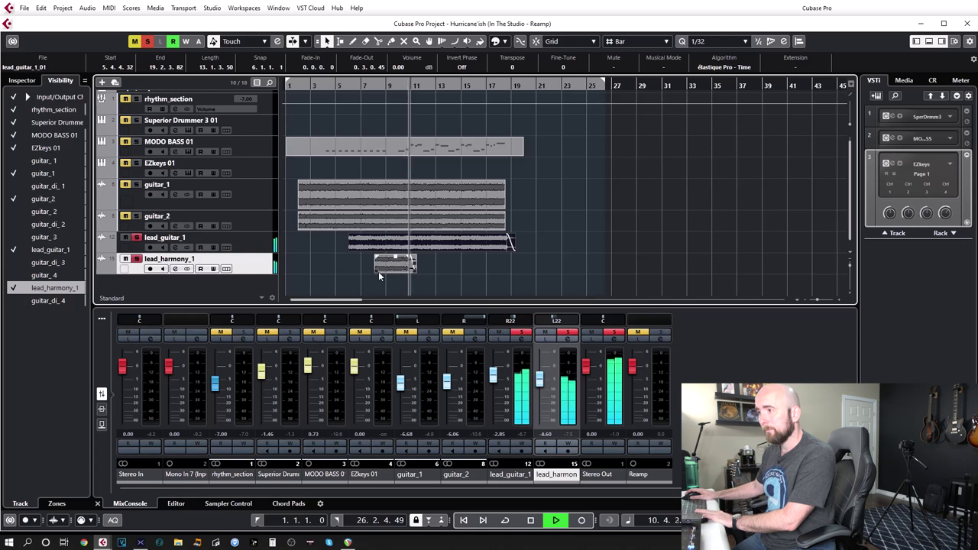
pyautogui.press('space')
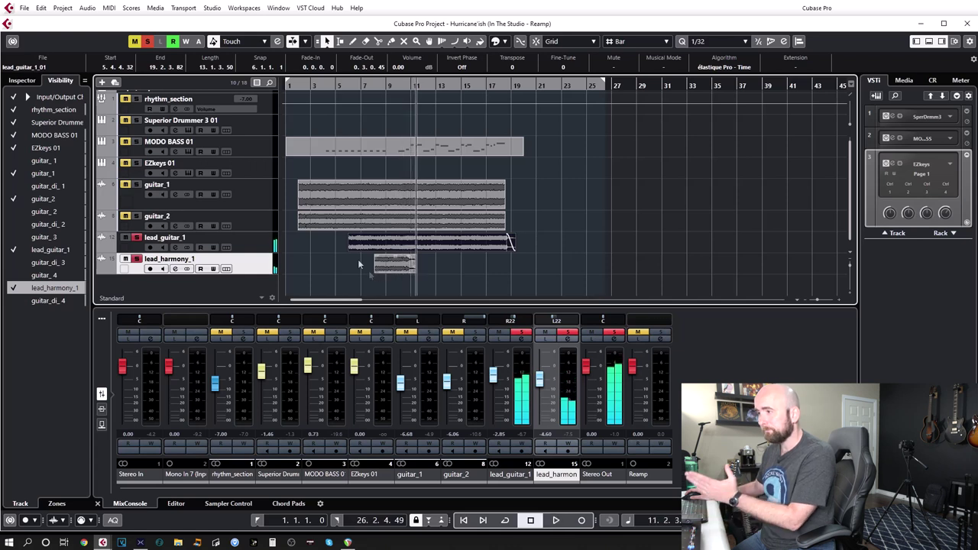
pyautogui.click(187, 239)
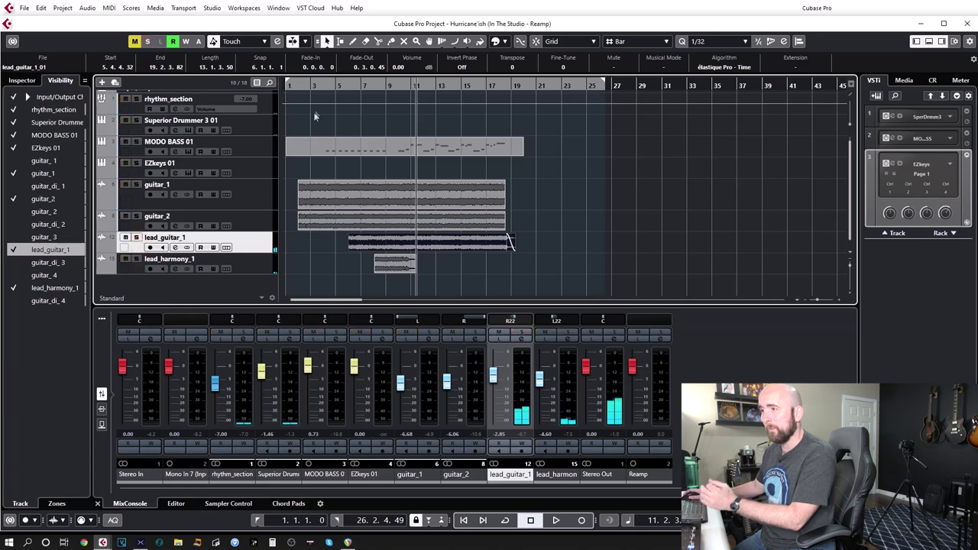
# Play the full mix from the start while setting the lead_guitar_1 fader to about -3.72 dB and lead_harmony_1 to about -6.06 dB.
pyautogui.press('g')
pyautogui.press('Home')
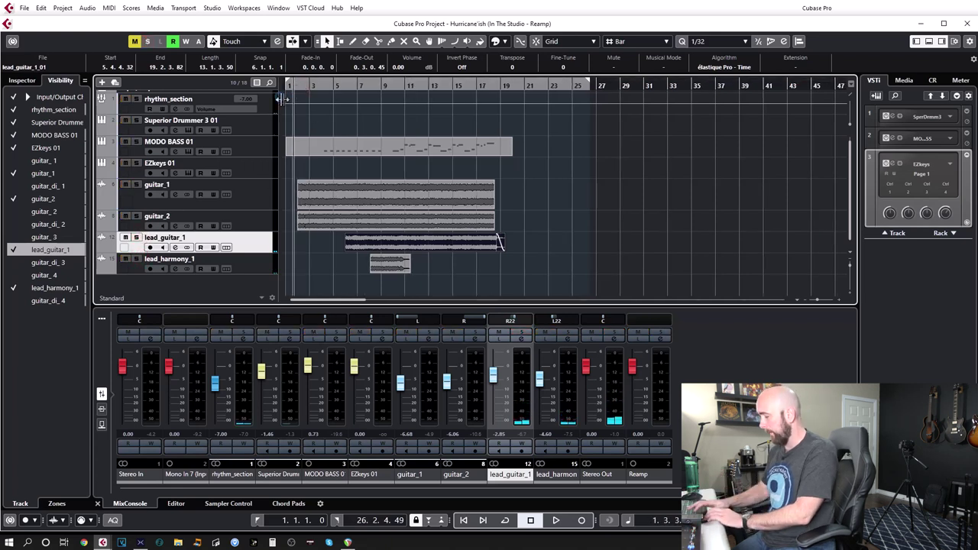
pyautogui.press('space')
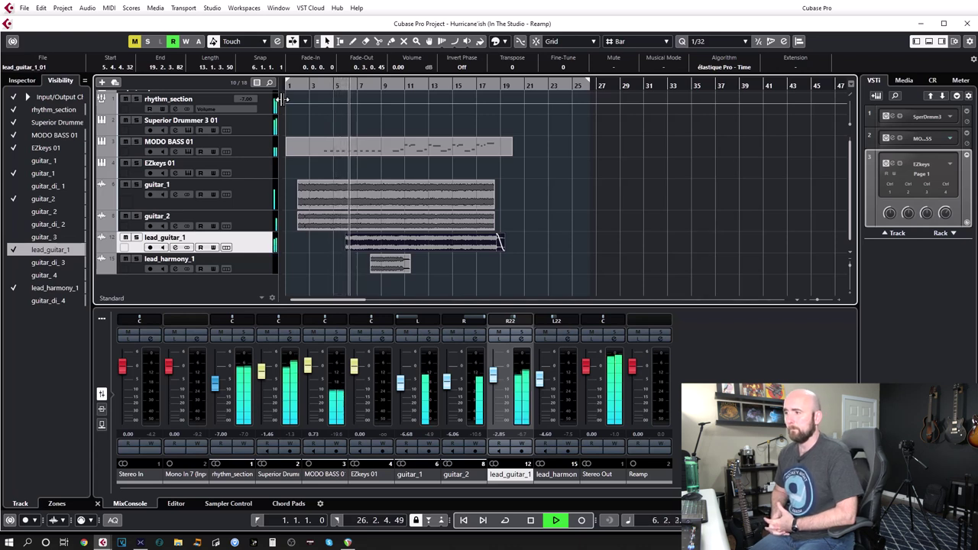
pyautogui.scroll(-2, 500, 381)
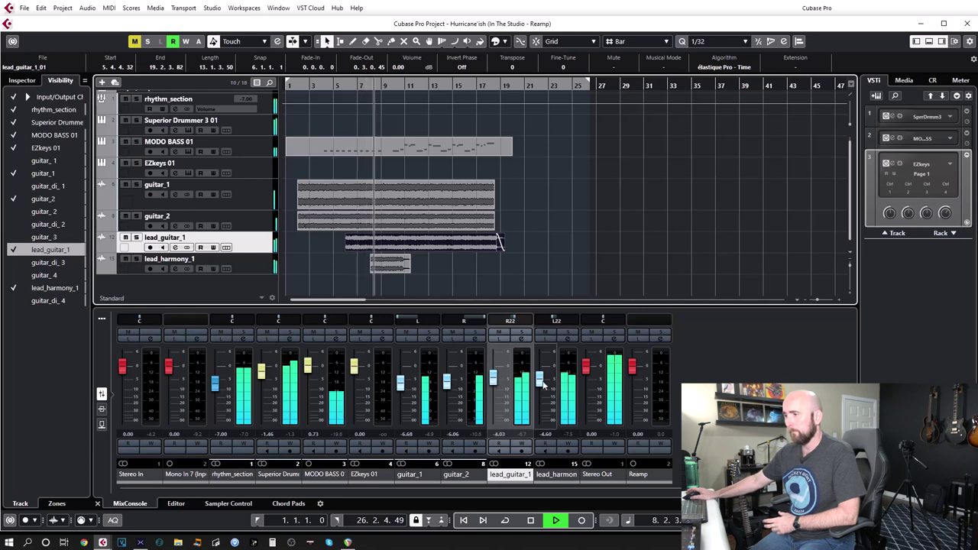
pyautogui.scroll(-3, 544, 384)
pyautogui.scroll(2, 497, 382)
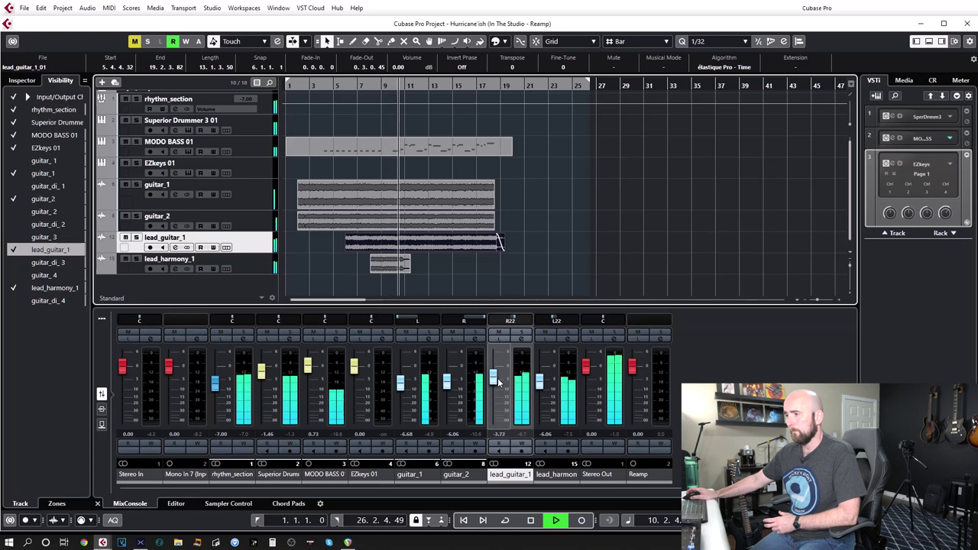
# Raise the lead_guitar_1 fader to -3.13 dB during playback and stop the transport near the song's end.
pyautogui.scroll(1, 498, 382)
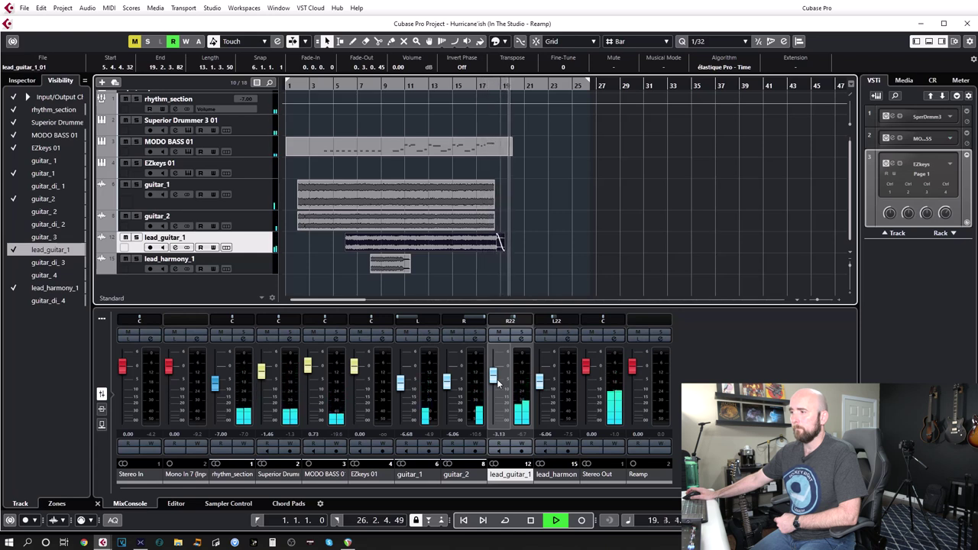
pyautogui.press('space')
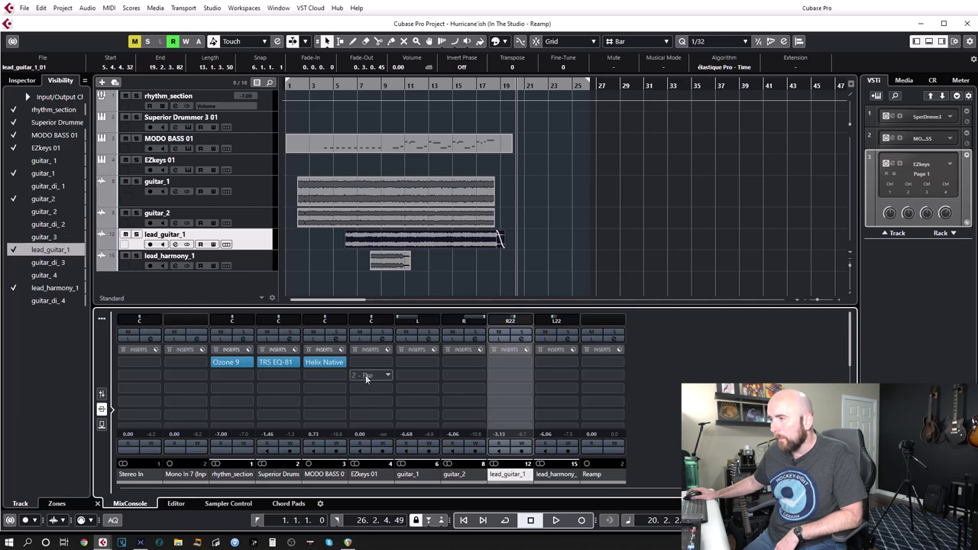
# Review the mixer's sends and inserts, and inspect the TR5 EQ-81 settings on the Superior Drummer 3 channel.
pyautogui.click(102, 426)
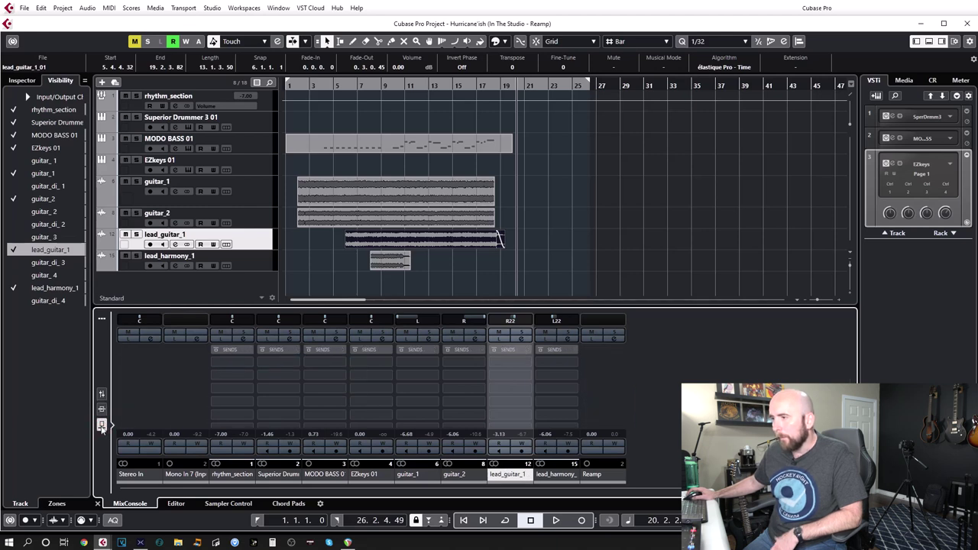
pyautogui.click(101, 410)
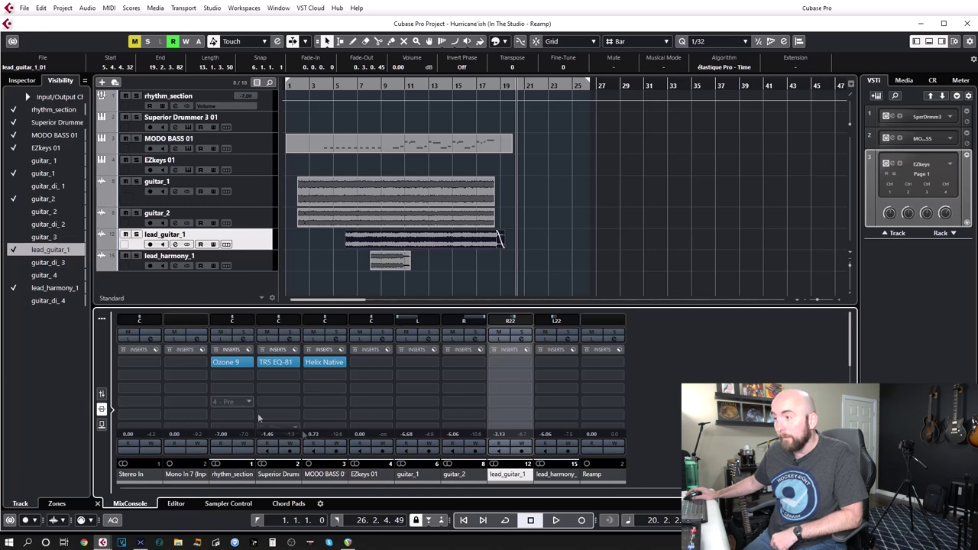
pyautogui.click(271, 362)
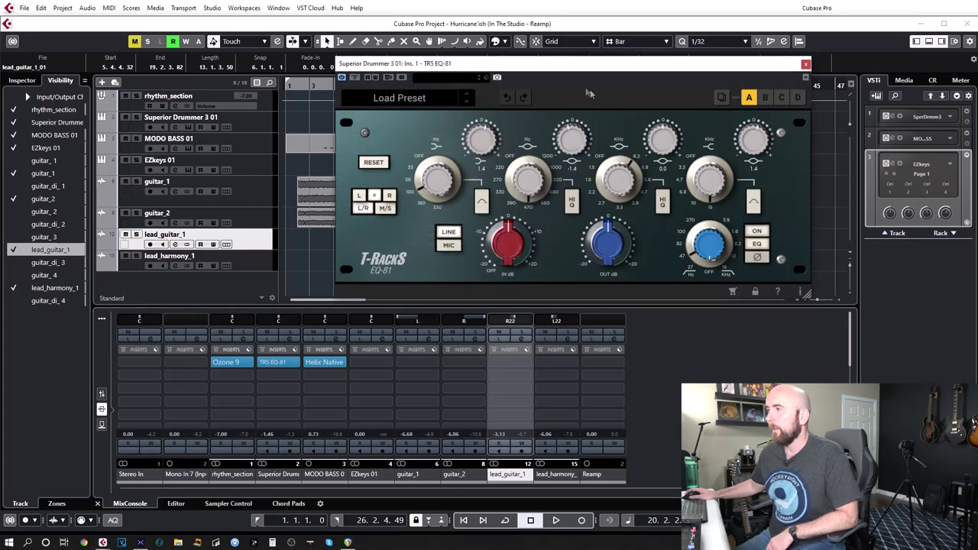
pyautogui.moveTo(591, 71); pyautogui.dragTo(487, 78)
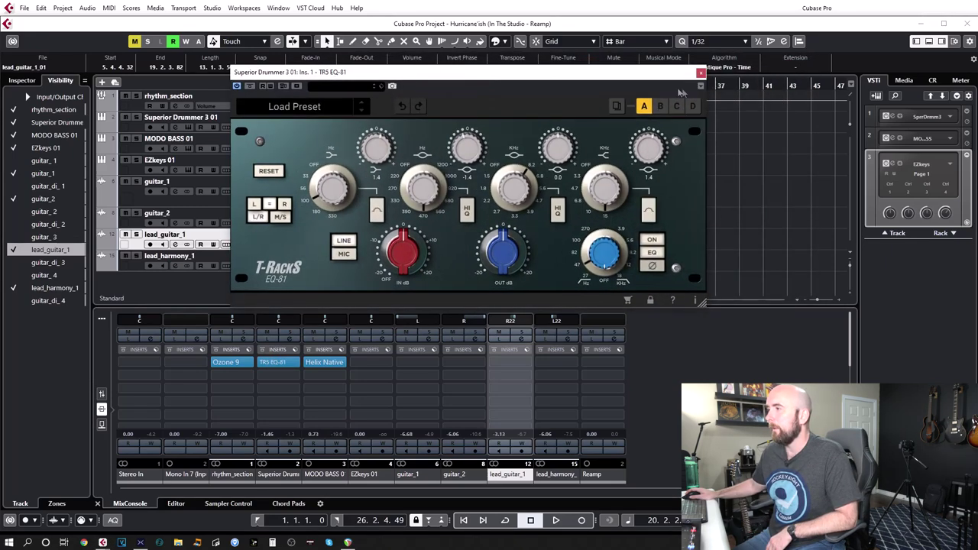
pyautogui.click(700, 73)
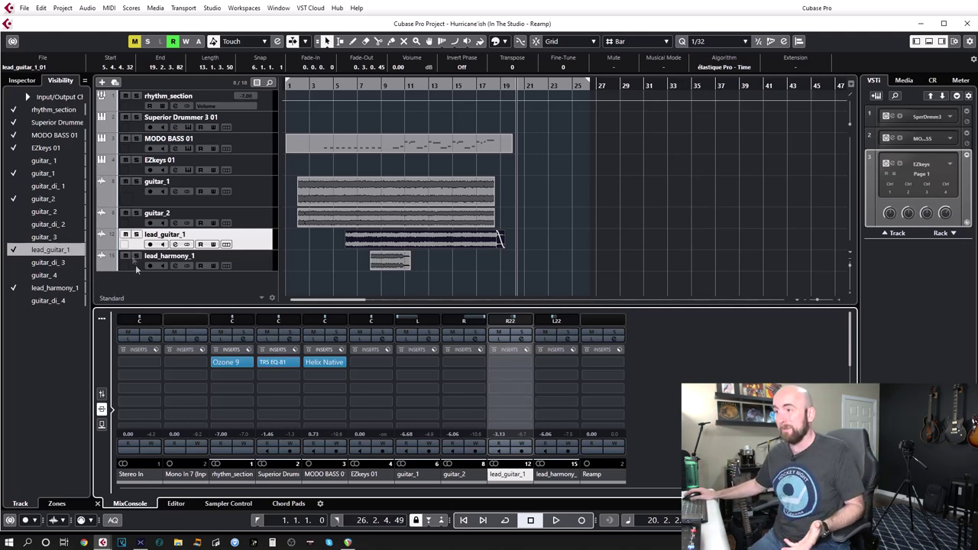
# Solo lead_guitar_1 and audition it from the start of its clip, continuing from around bar 9.
pyautogui.click(135, 235)
pyautogui.click(345, 88)
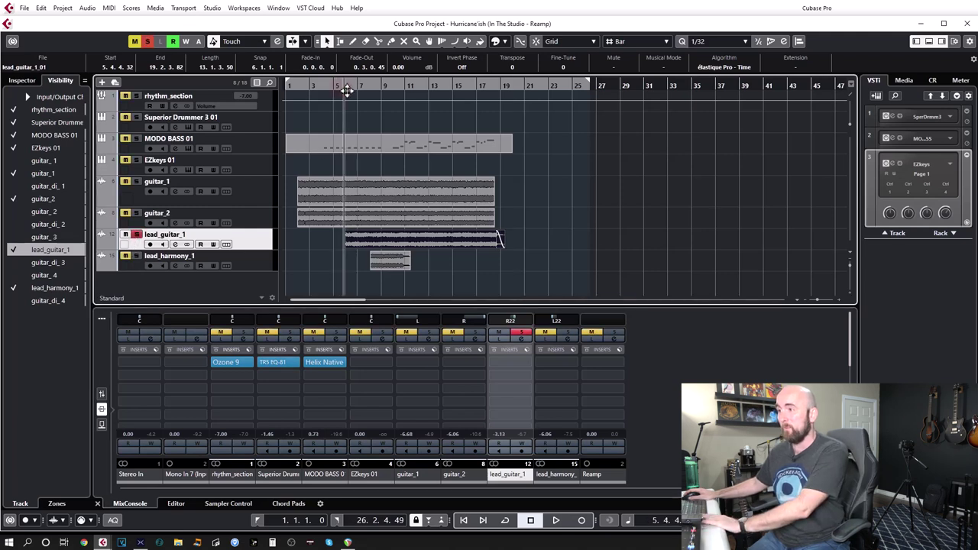
pyautogui.press('space')
pyautogui.click(391, 88)
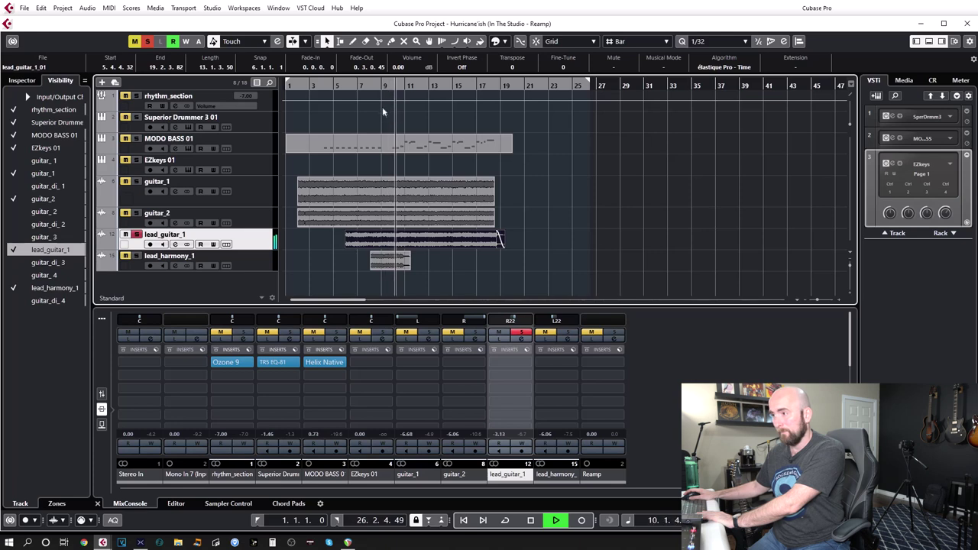